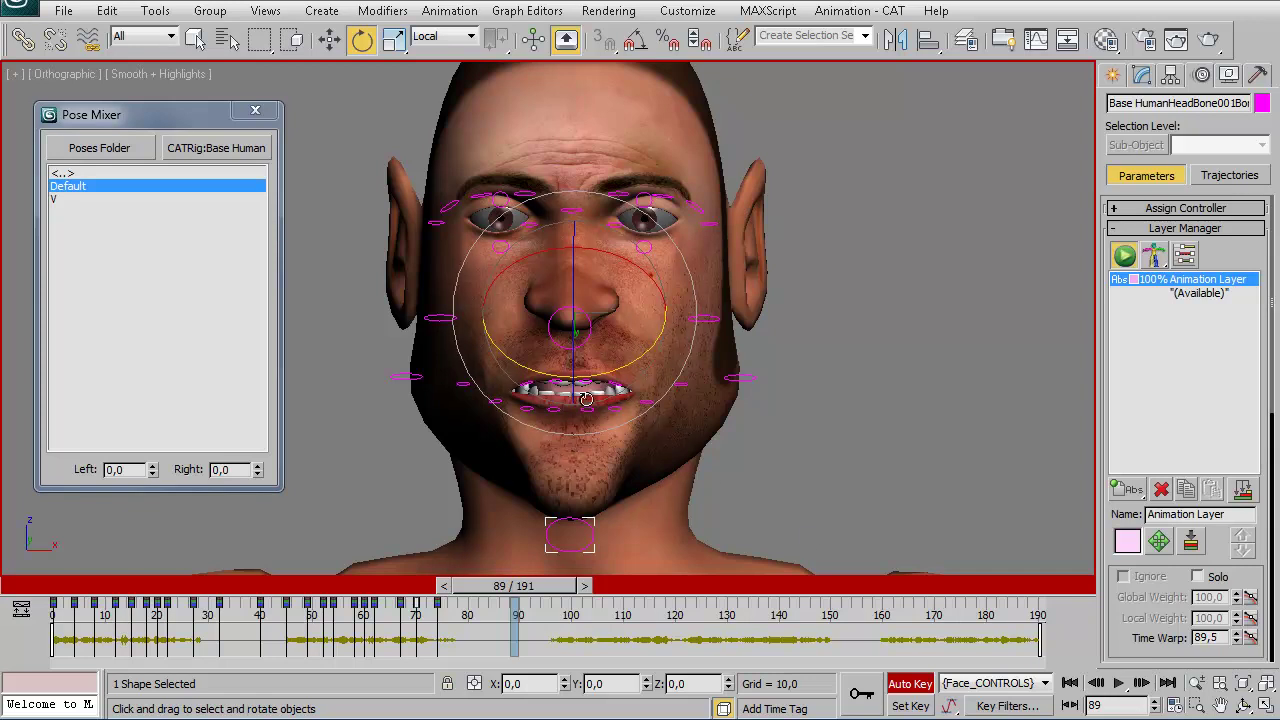
Close the Pose Mixer, turn Auto Key off and save the scene.
left_click(255, 113)
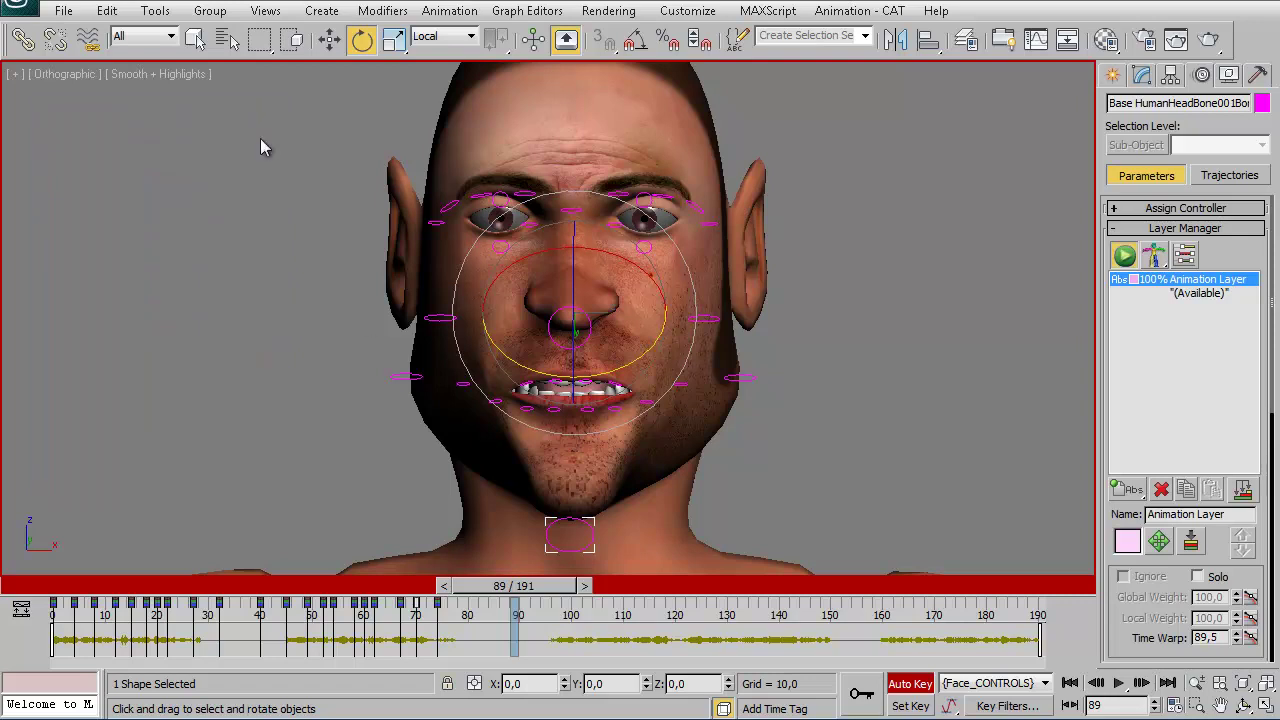
middle_click_drag(608, 357, 623, 337)
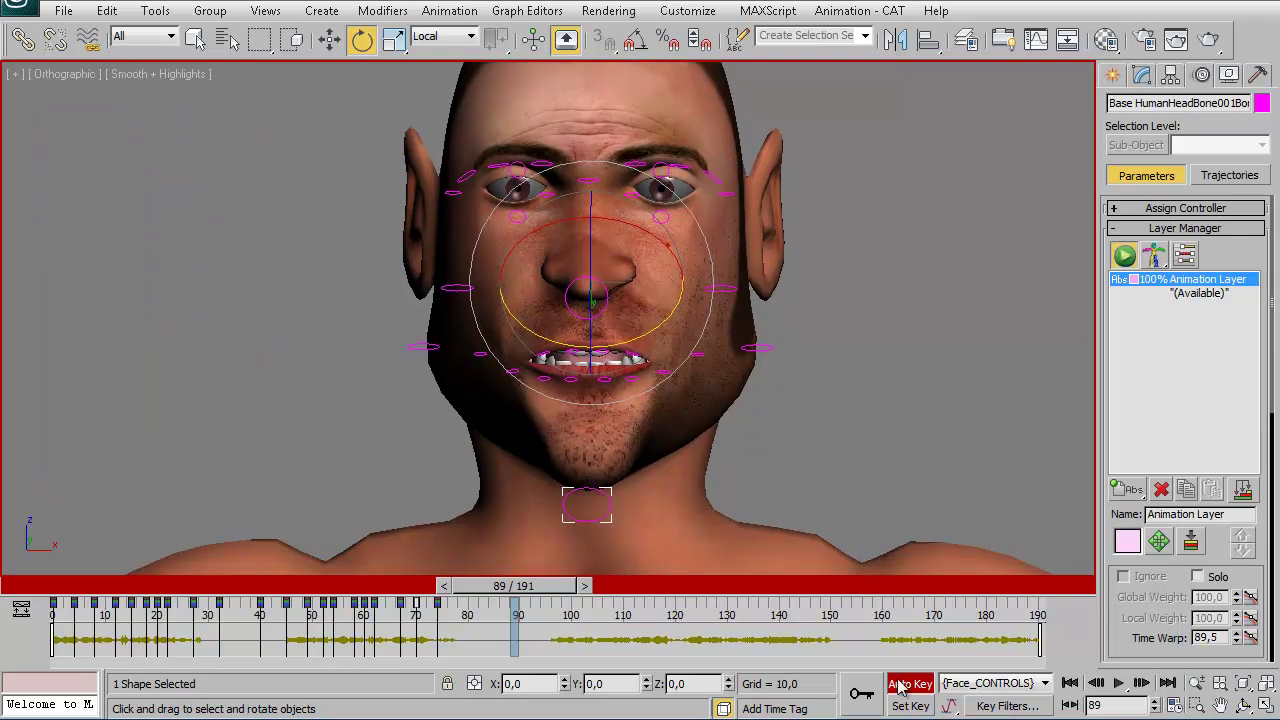
key("n")
key("ctrl+s")
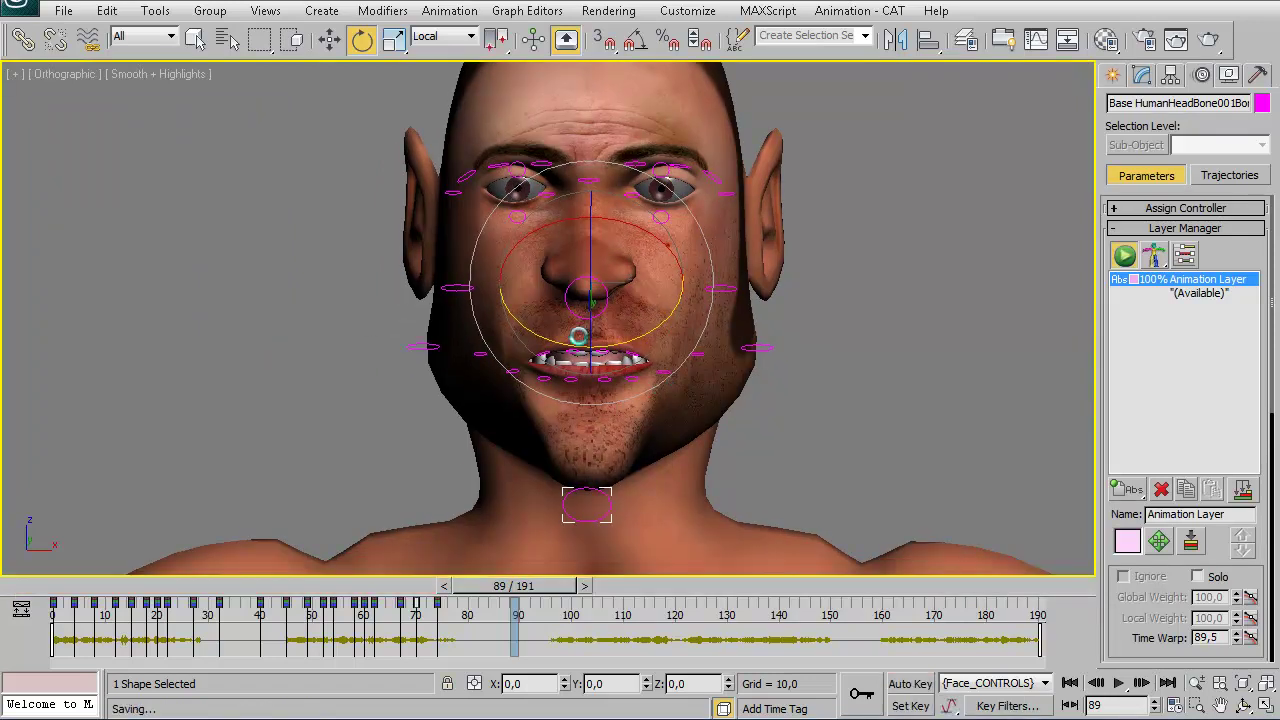
Pan and zoom the viewport onto the character's mouth.
middle_click_drag(667, 313, 629, 309)
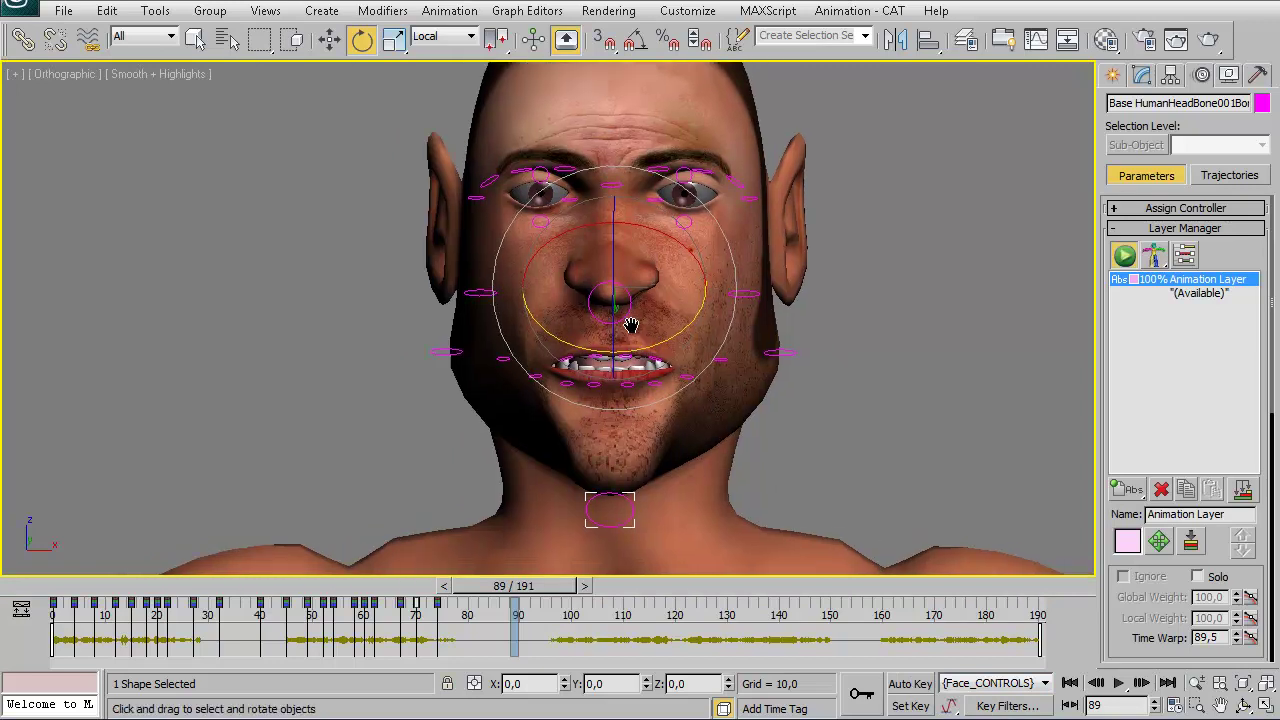
scroll(640, 375, "up", 5)
scroll(628, 414, "down", 1)
scroll(646, 338, "down", 3)
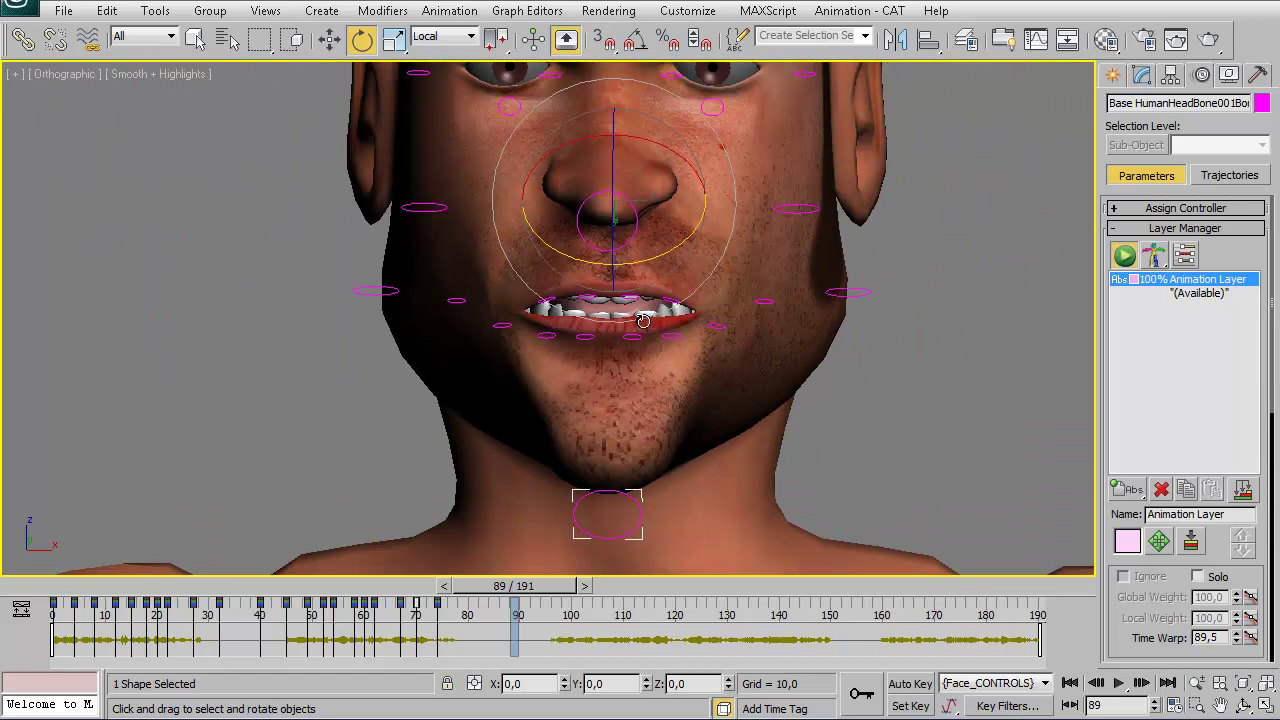
In the Layer Manager, hide WC_Body, upper and lower teeth, WC_Eyes and WC_Face_CONTROLS.
right_click(968, 291)
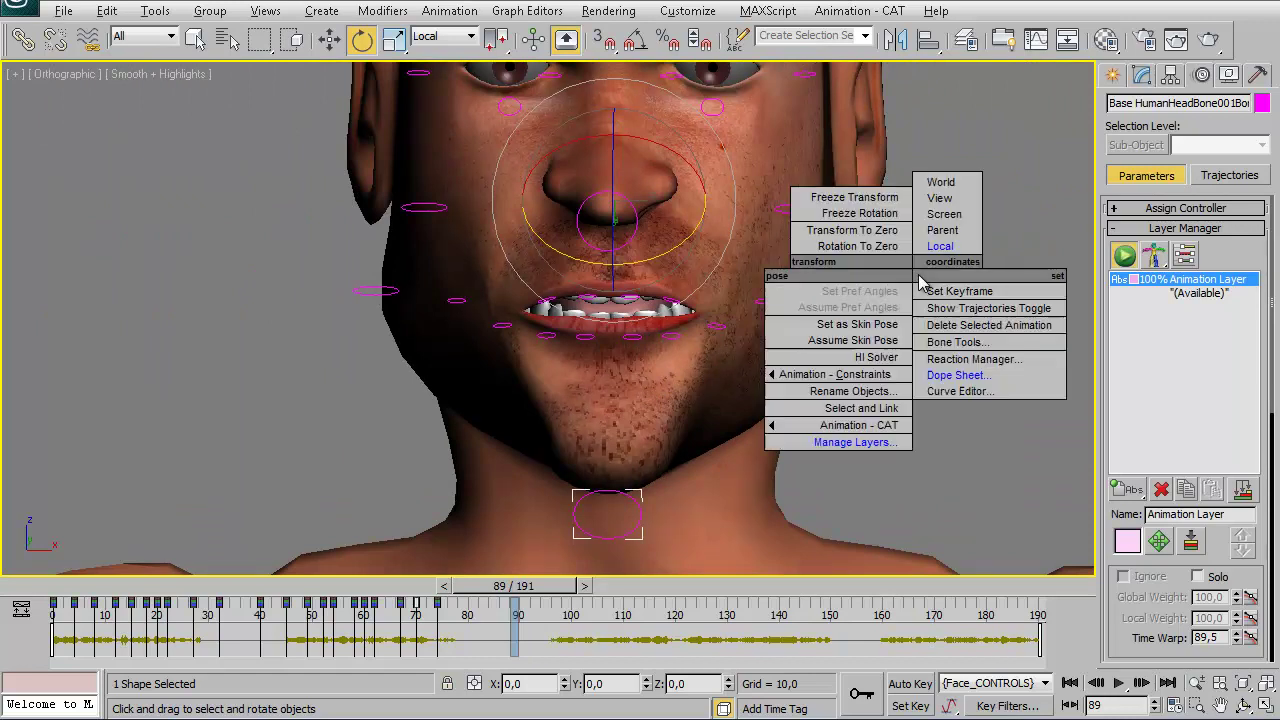
left_click(860, 443)
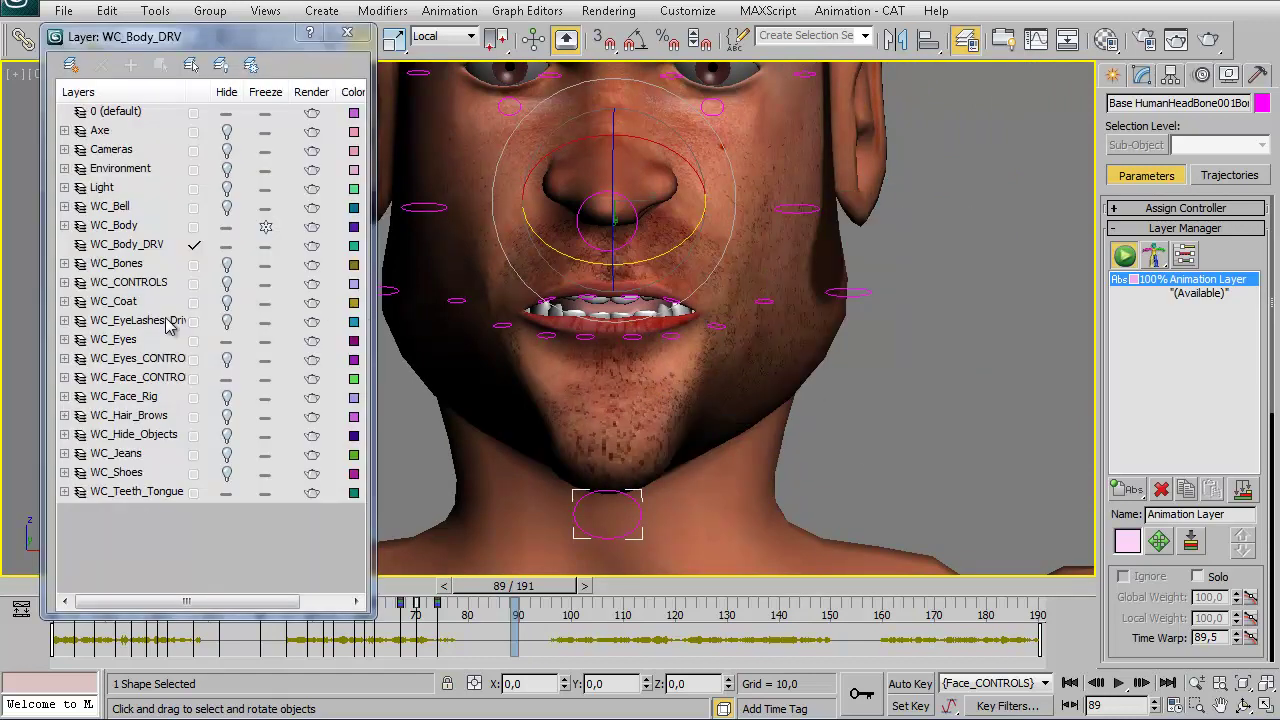
left_click(227, 226)
left_click(64, 491)
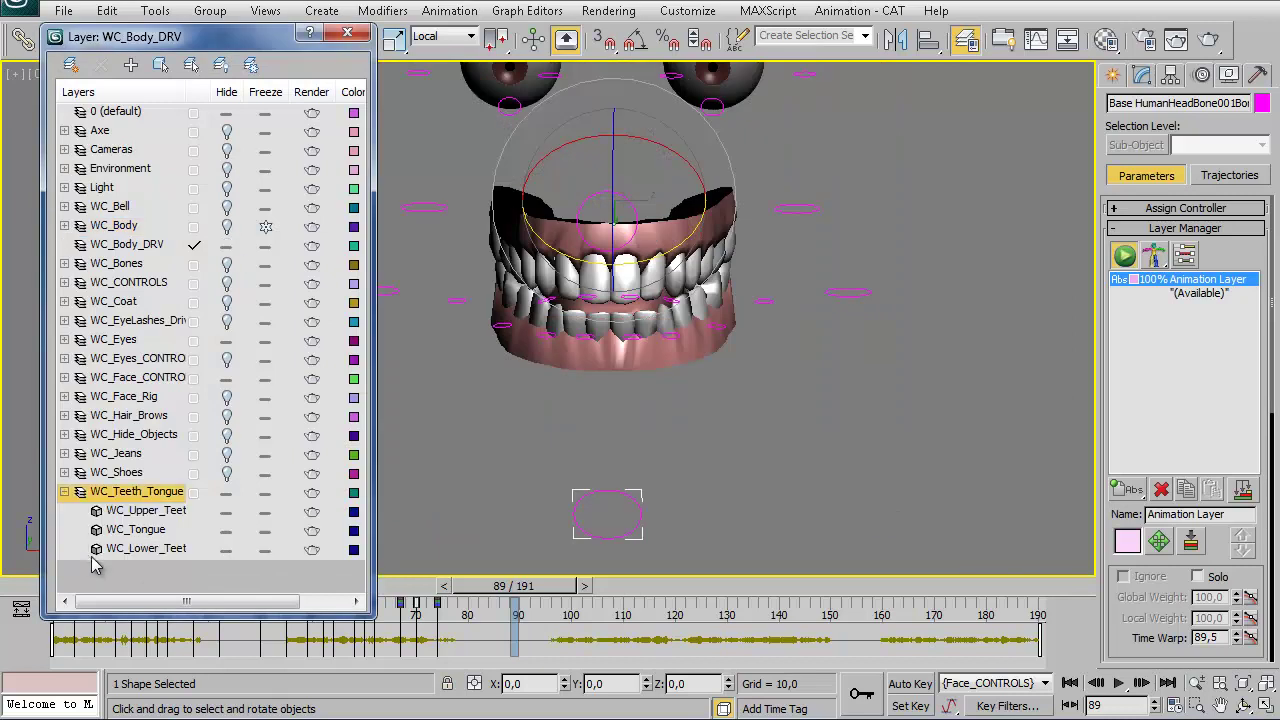
left_click(226, 550)
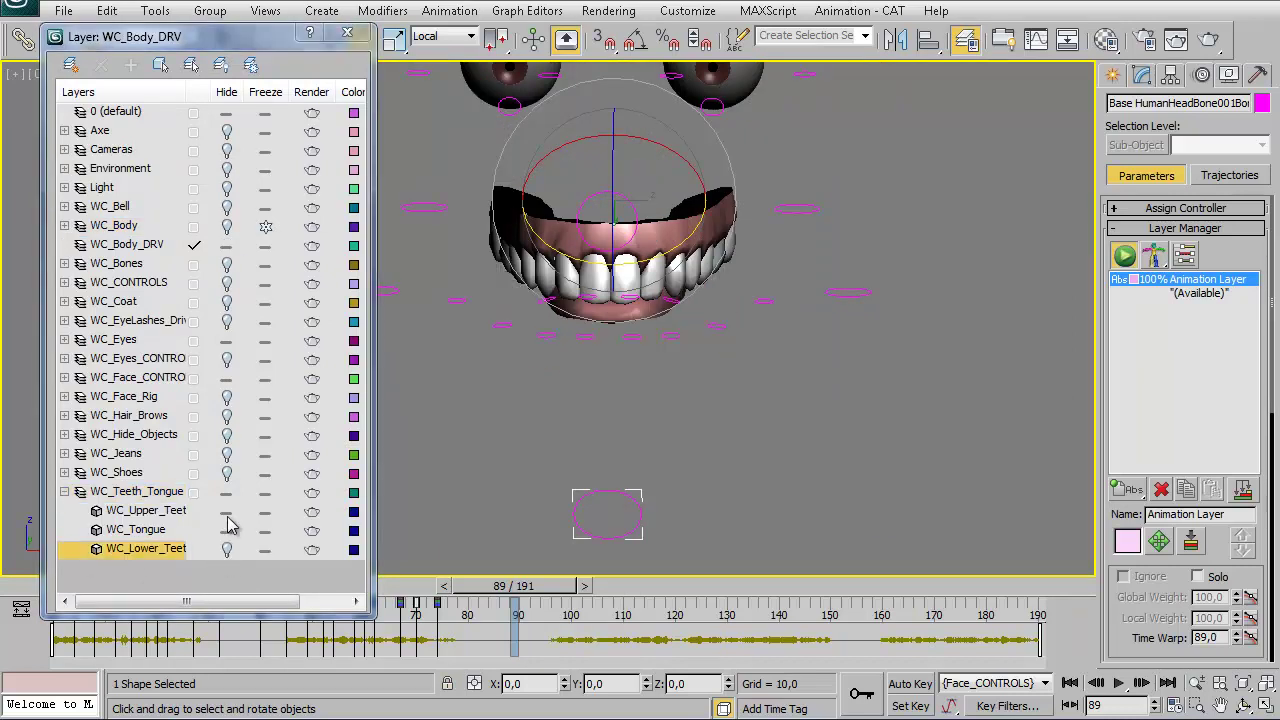
left_click(227, 512)
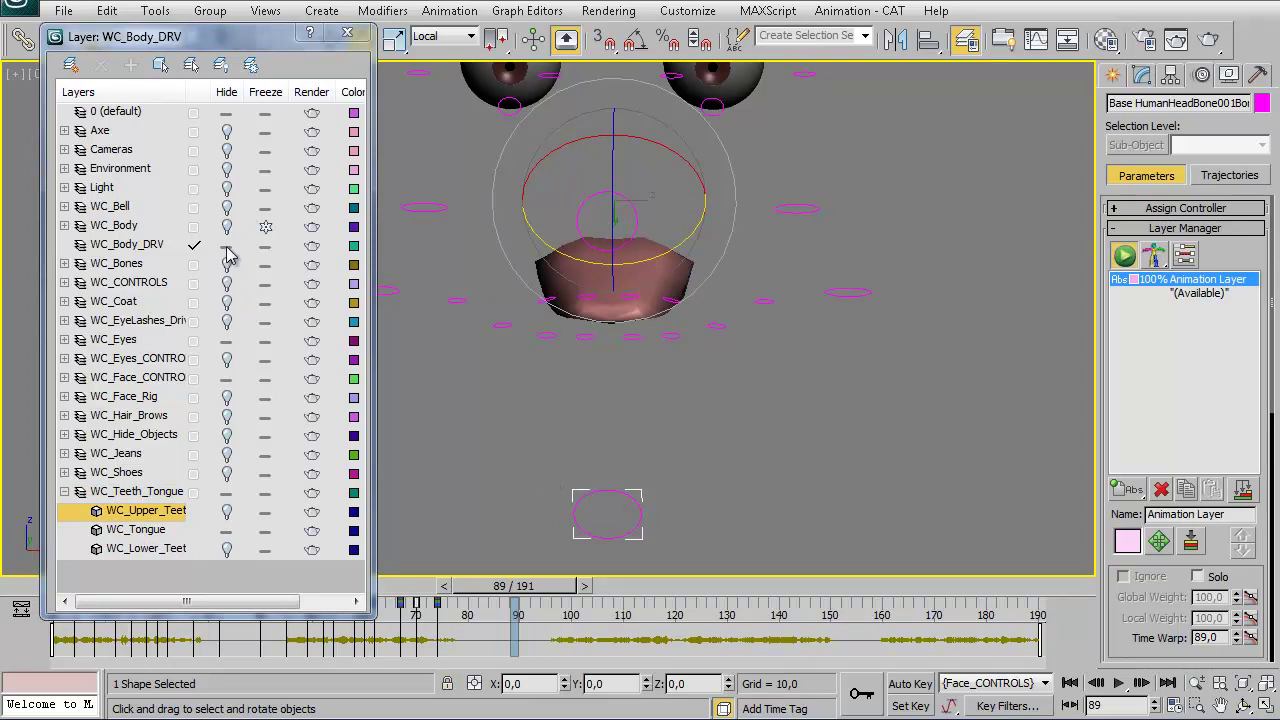
left_click(225, 343)
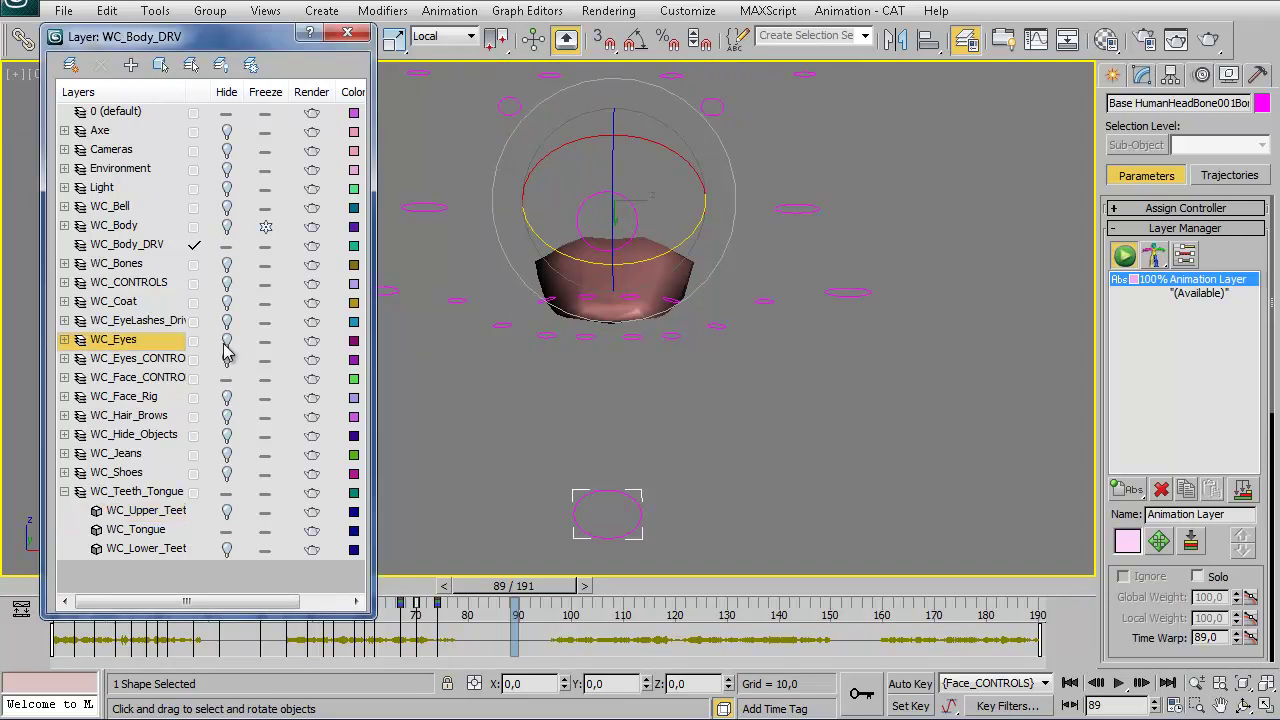
left_click(227, 379)
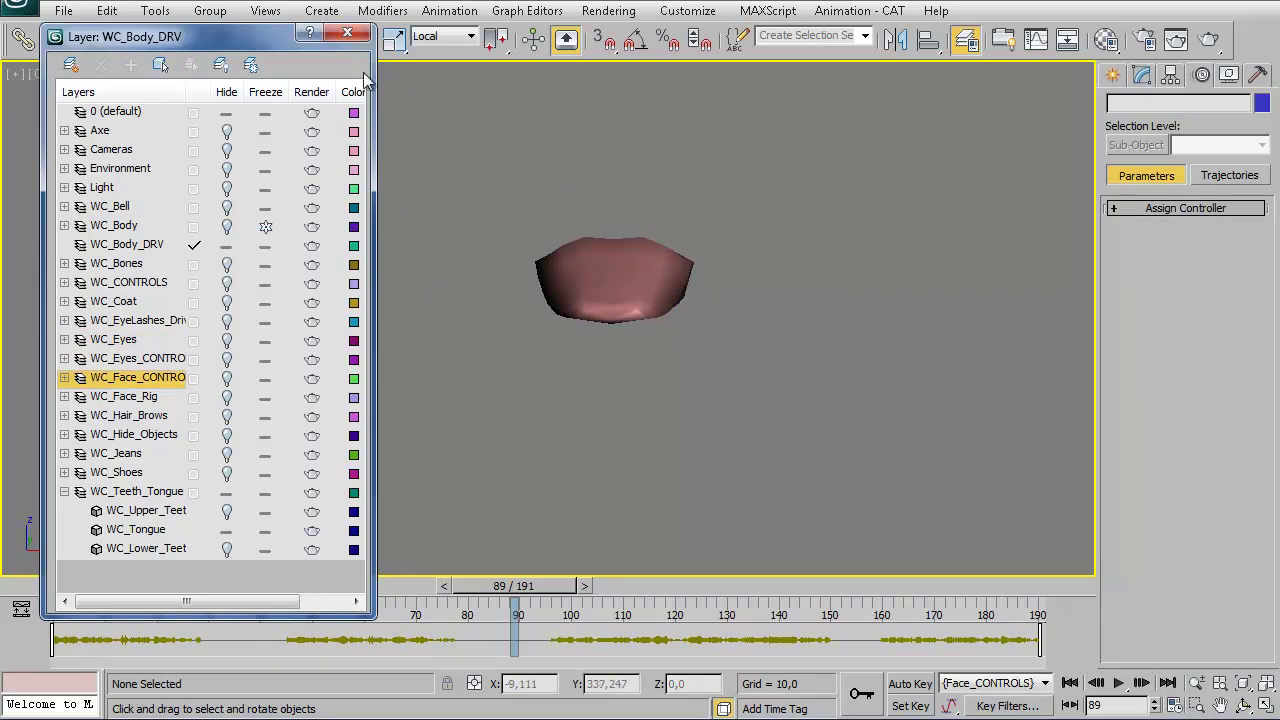
left_click(135, 246)
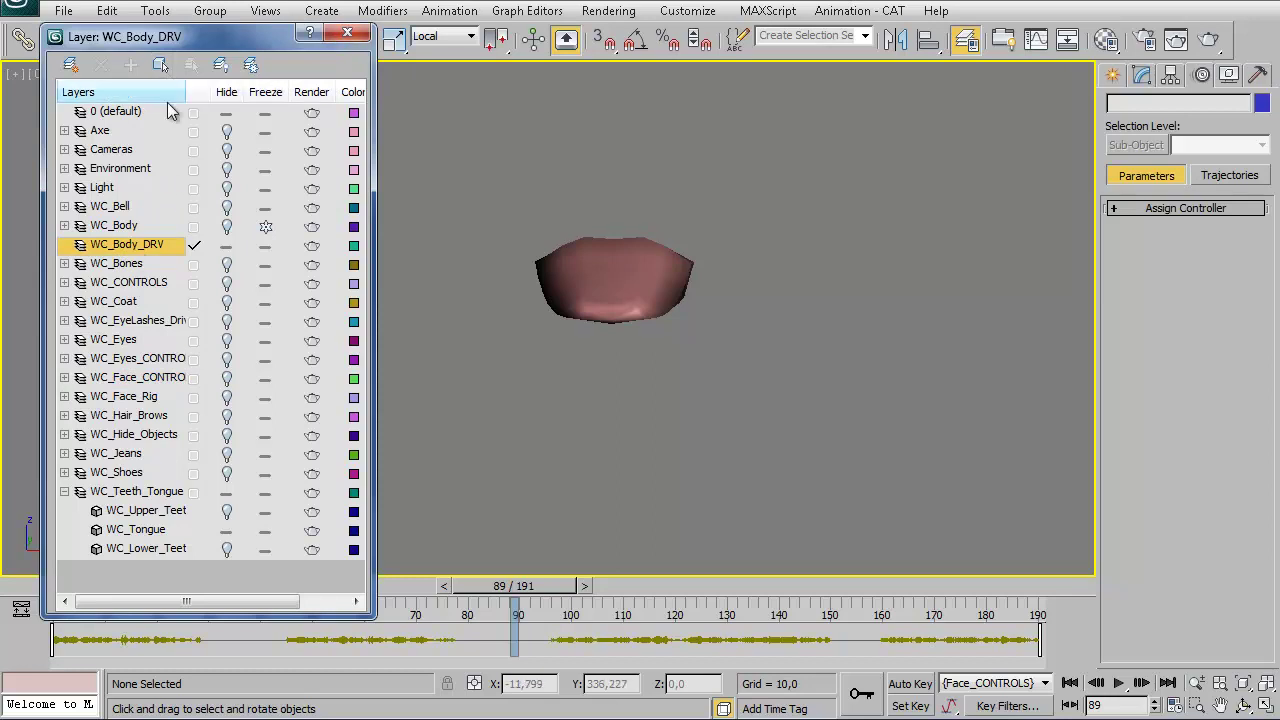
Make layer 0 current and delete the WC_Body_DRV layer.
left_click(130, 113)
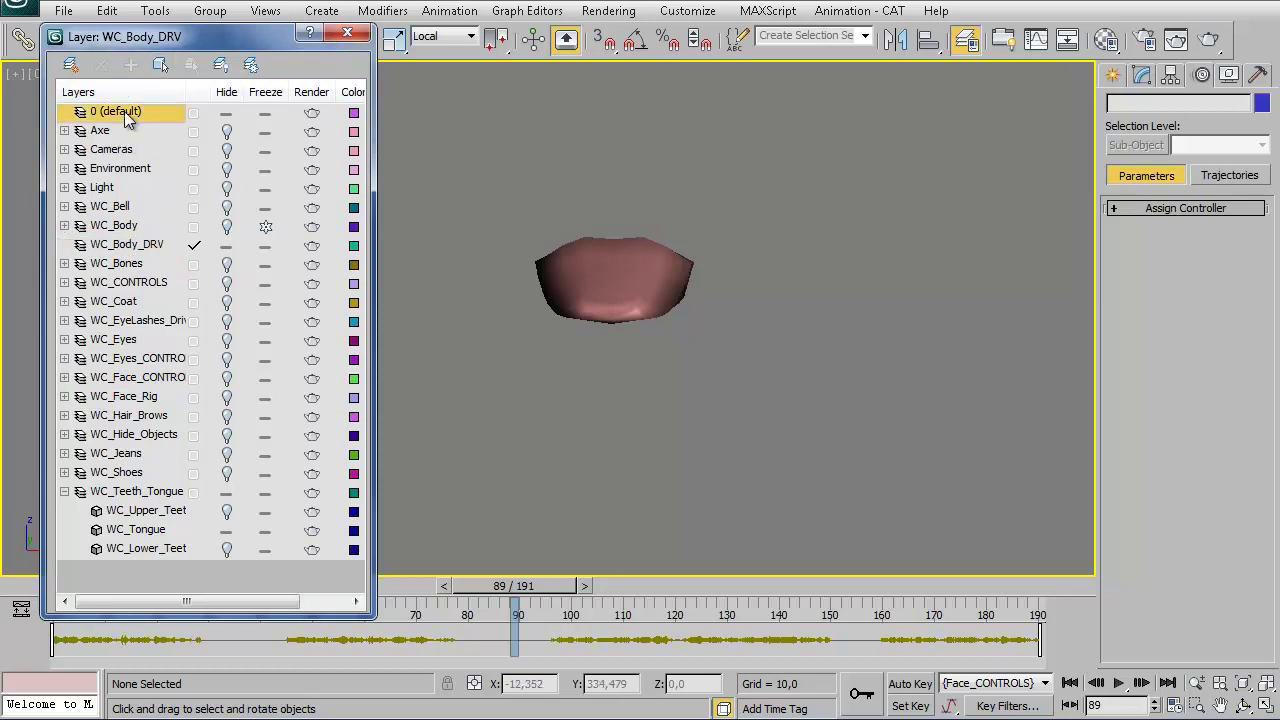
left_click(194, 113)
left_click(152, 250)
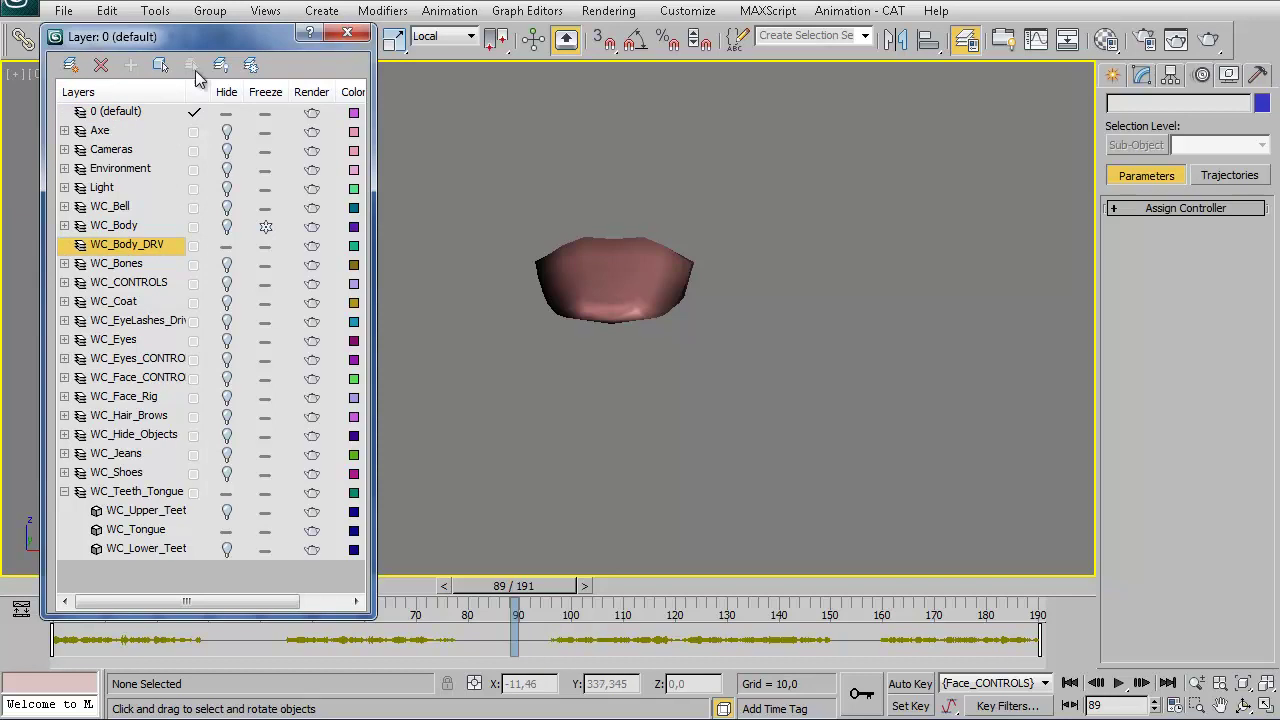
left_click(101, 64)
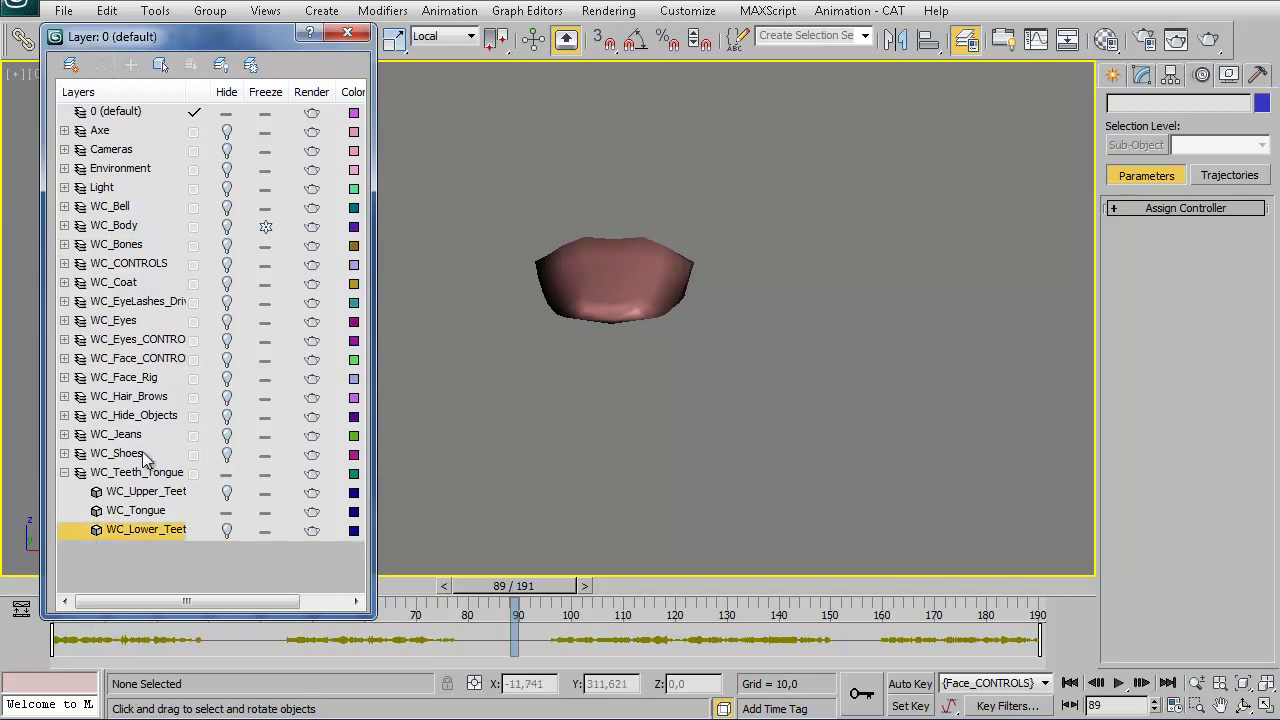
left_click(65, 474)
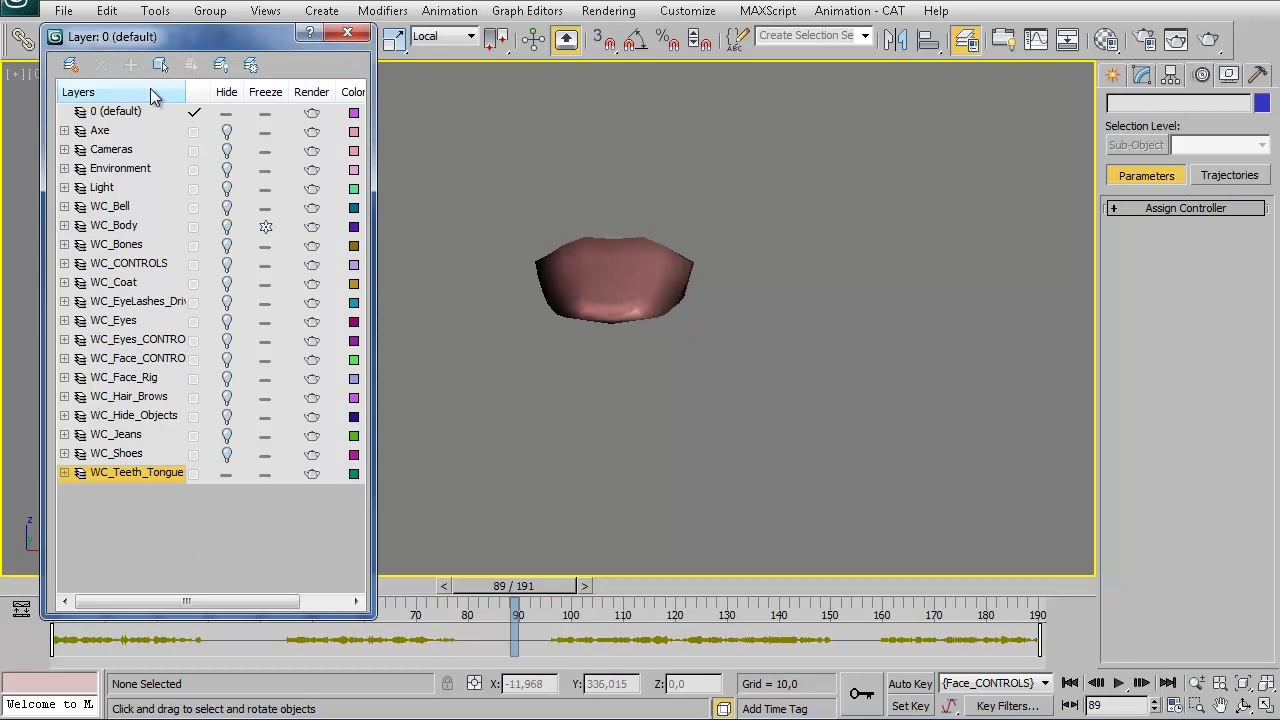
Create a new layer and name it Tongue_CONTROL.
left_click(70, 66)
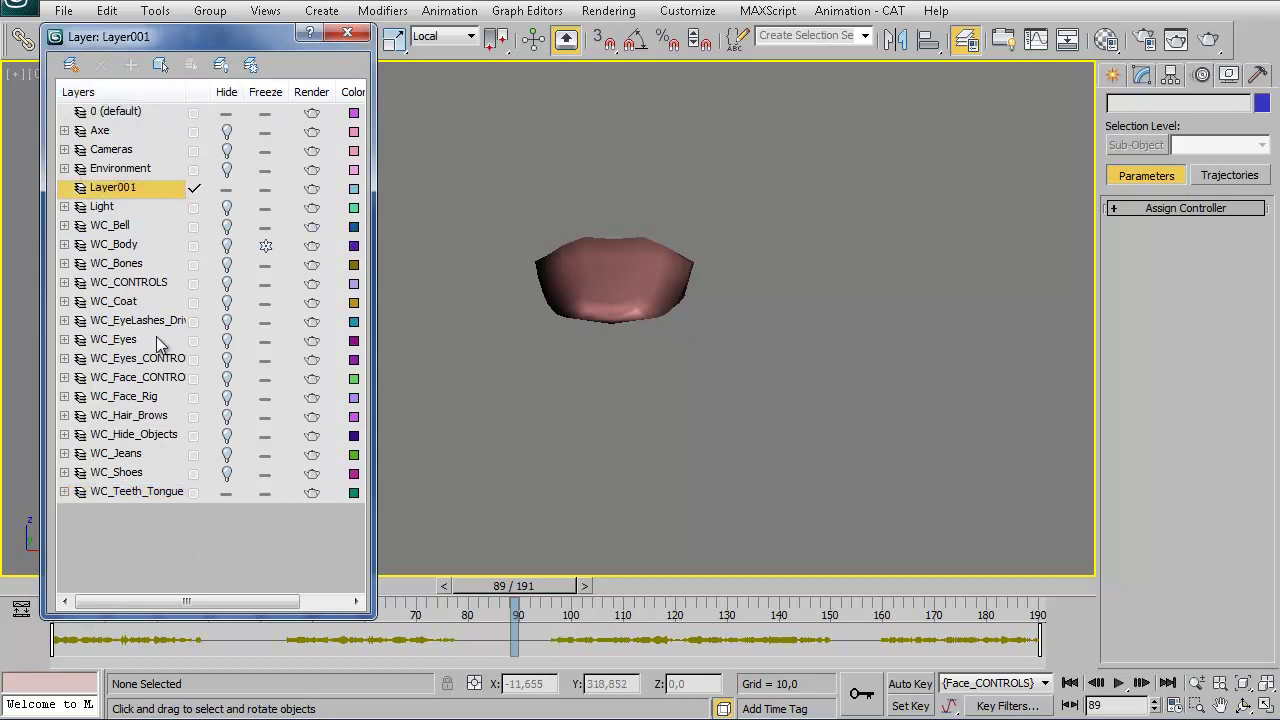
left_click(130, 190)
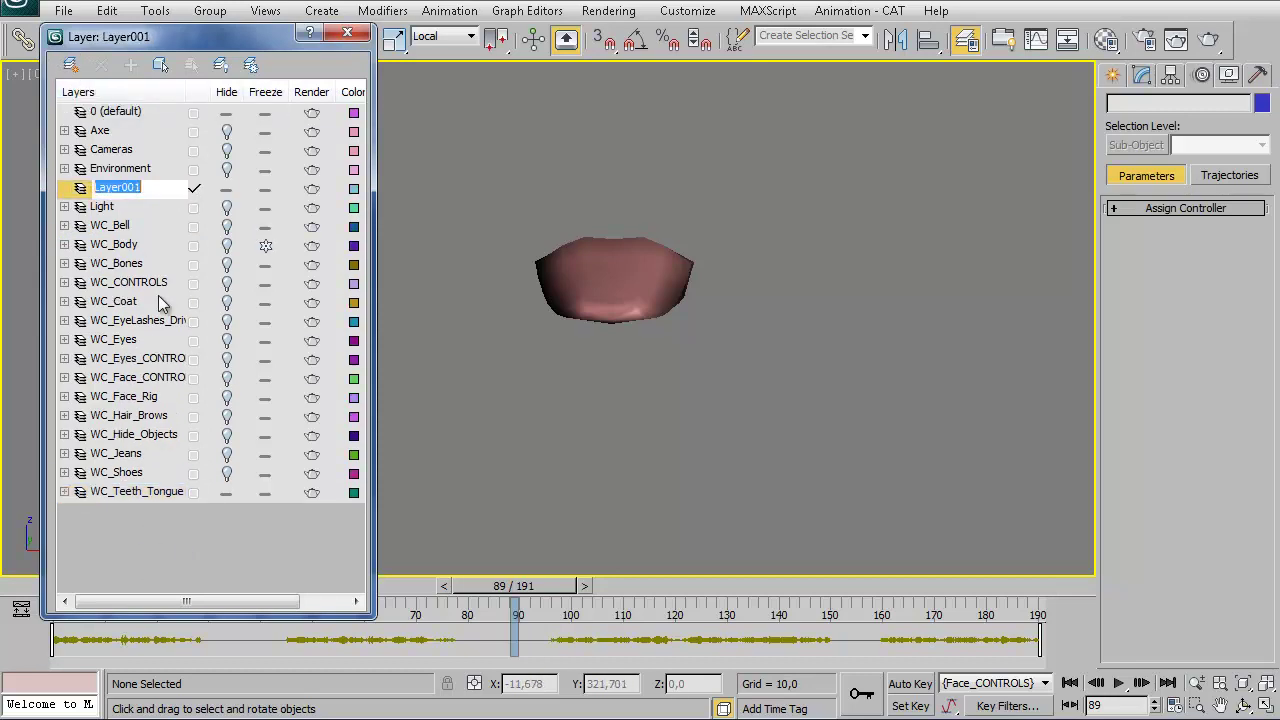
type("Ton")
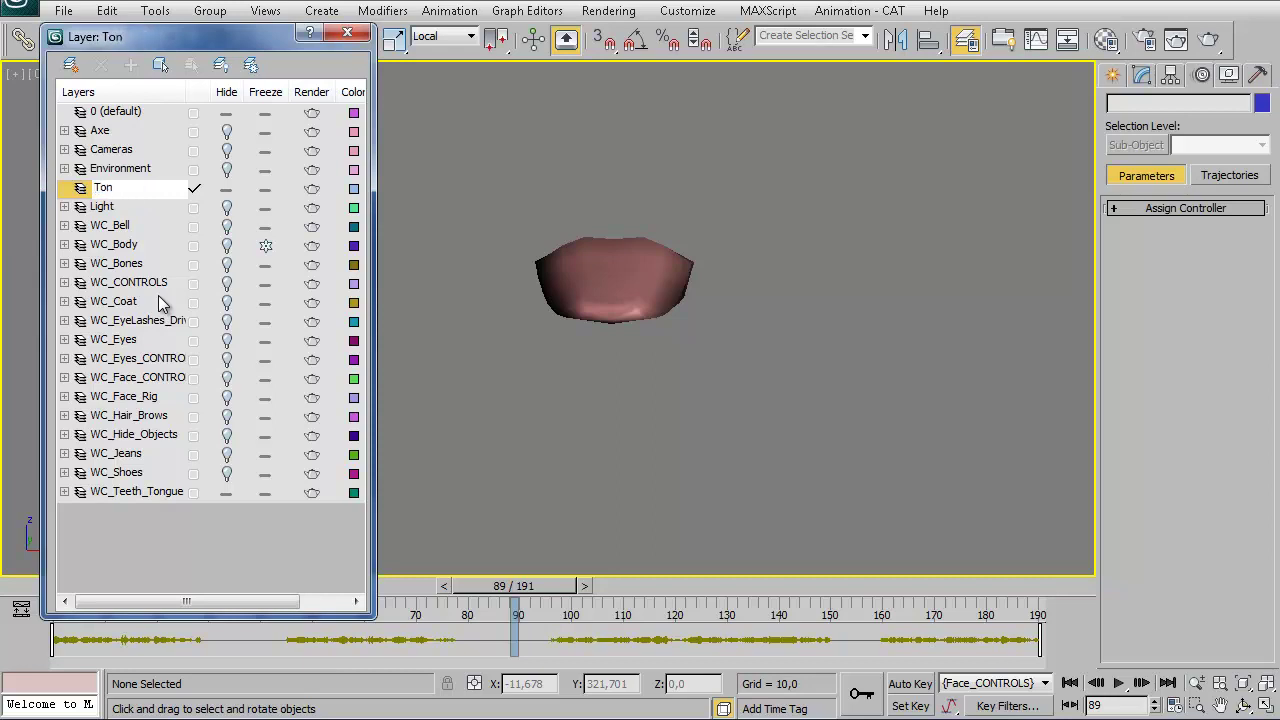
type("gue_")
type("Con")
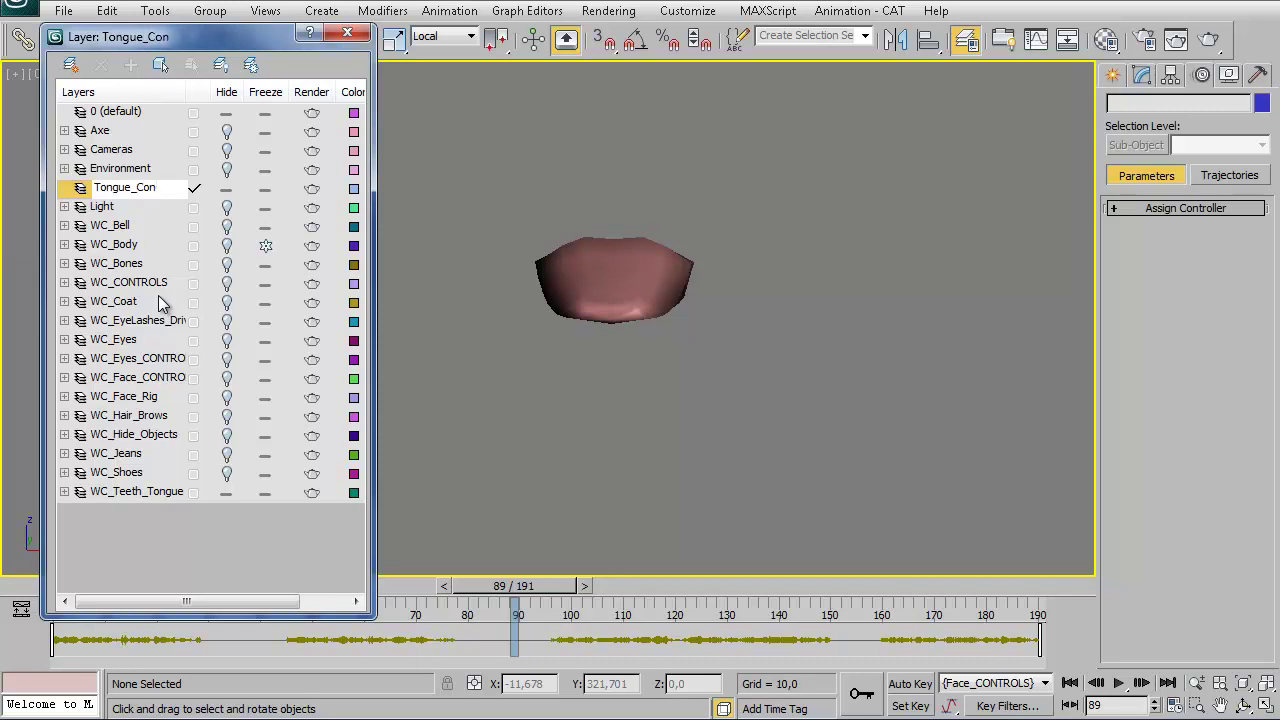
type("trol")
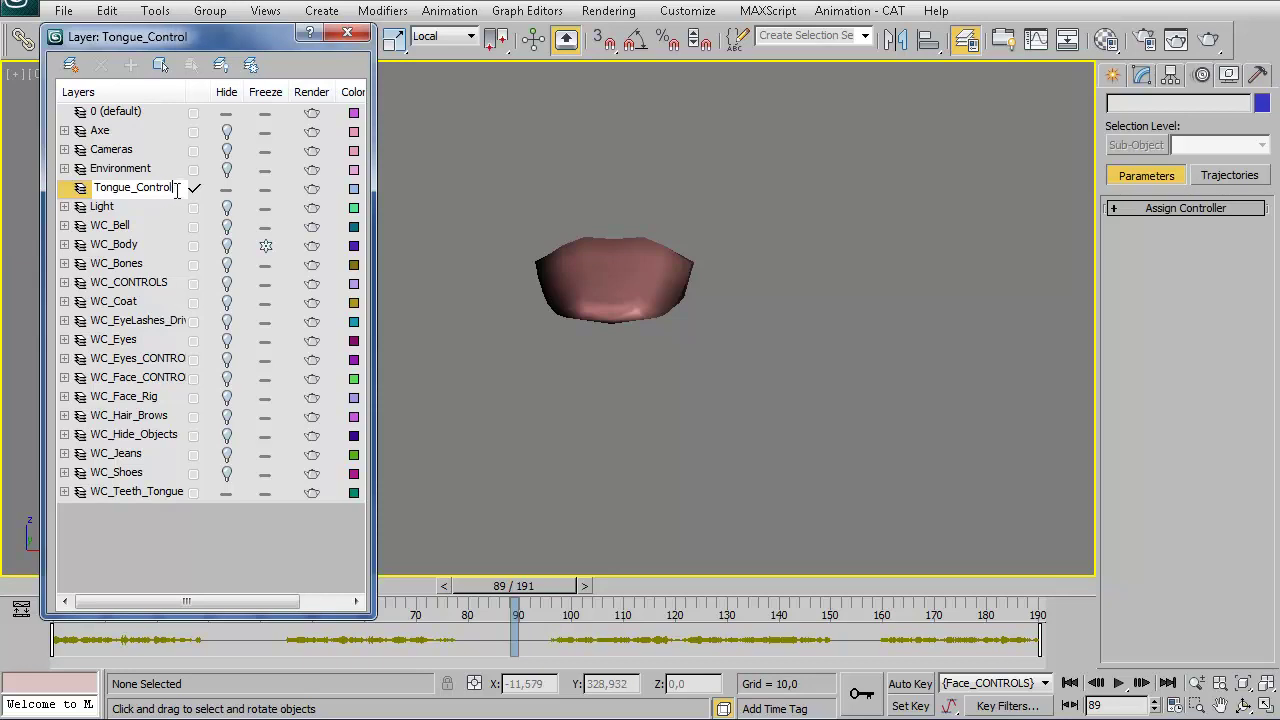
left_click_drag(177, 190, 164, 196)
type("CONT")
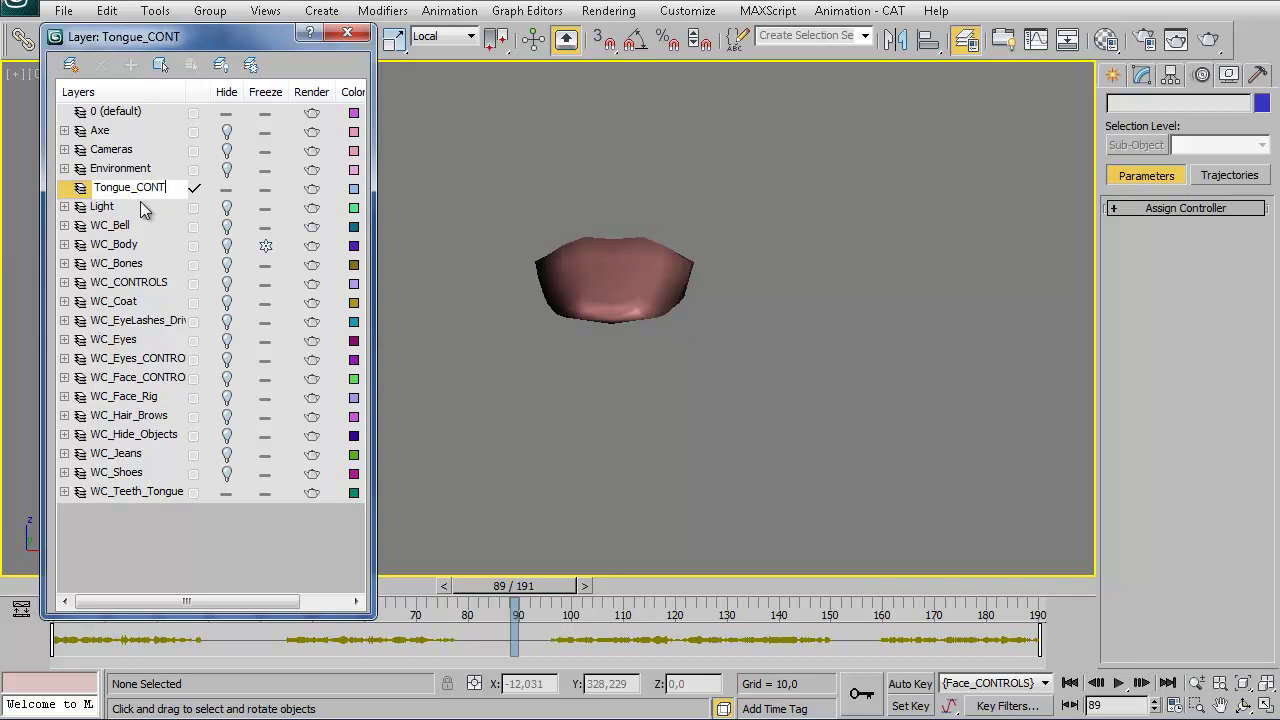
type("ROL")
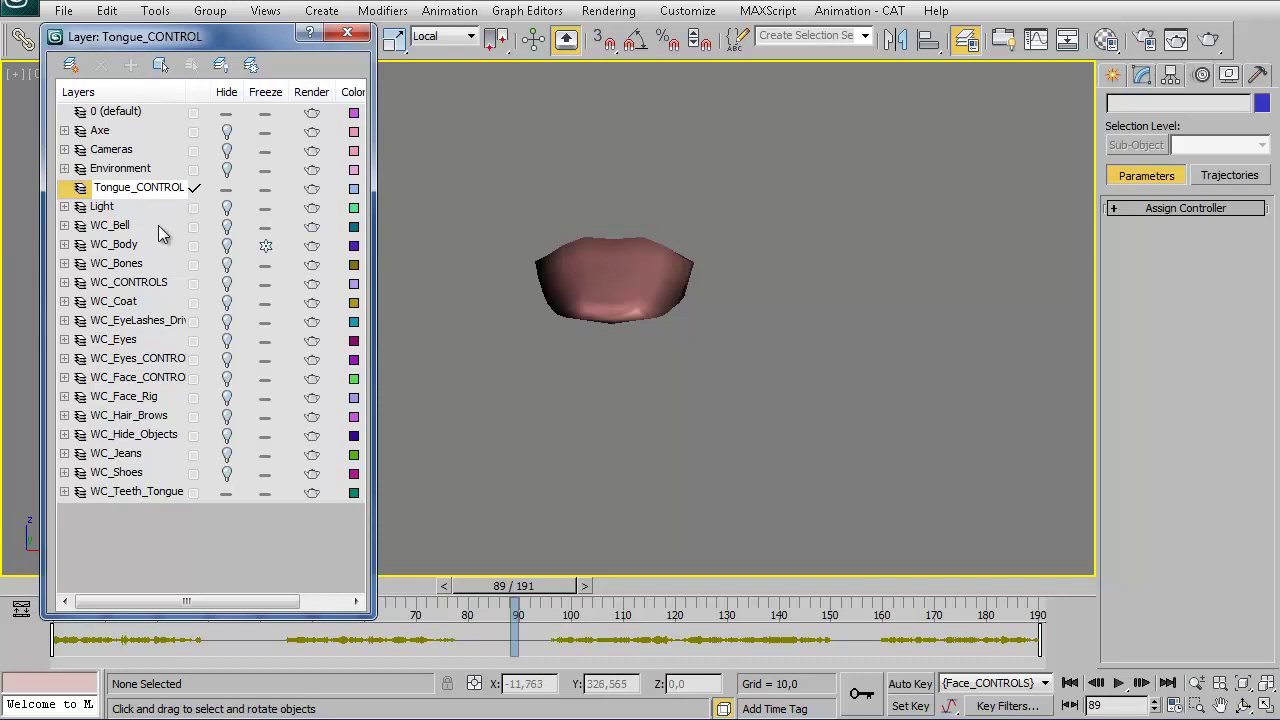
left_click(170, 537)
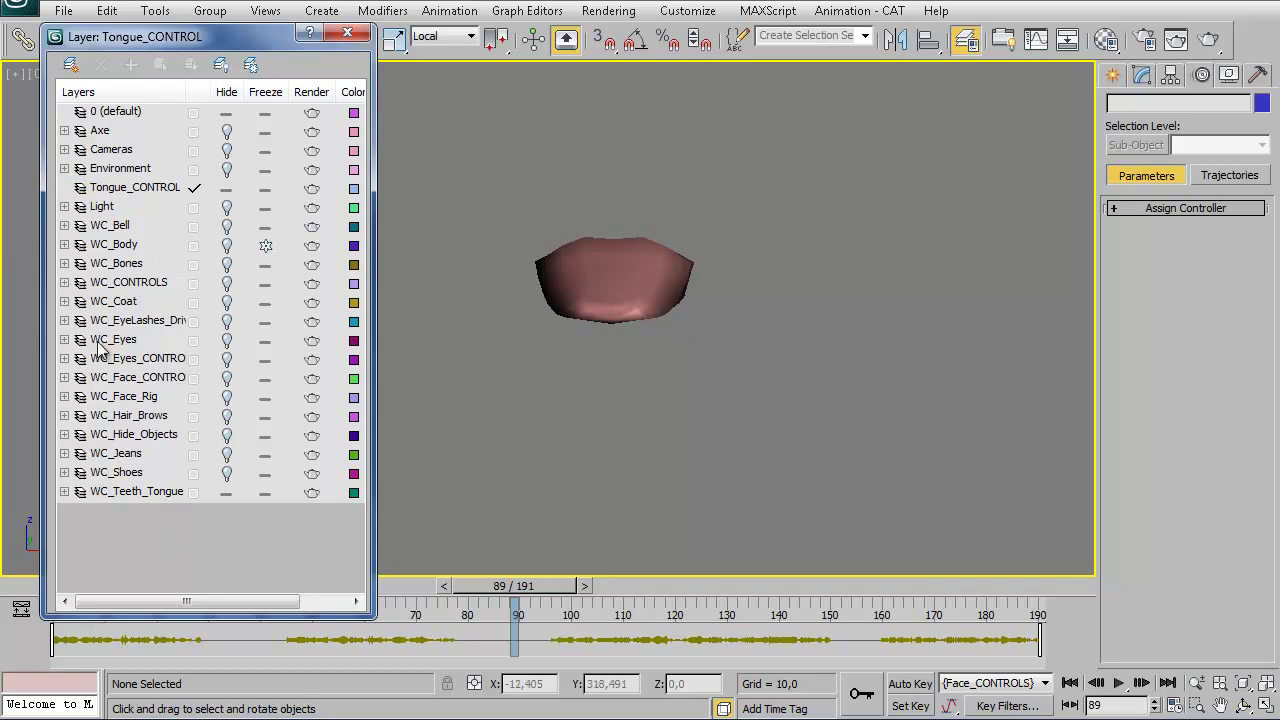
Select the WC_Tongue mesh and show its edges over the shading with F4.
left_click(140, 188)
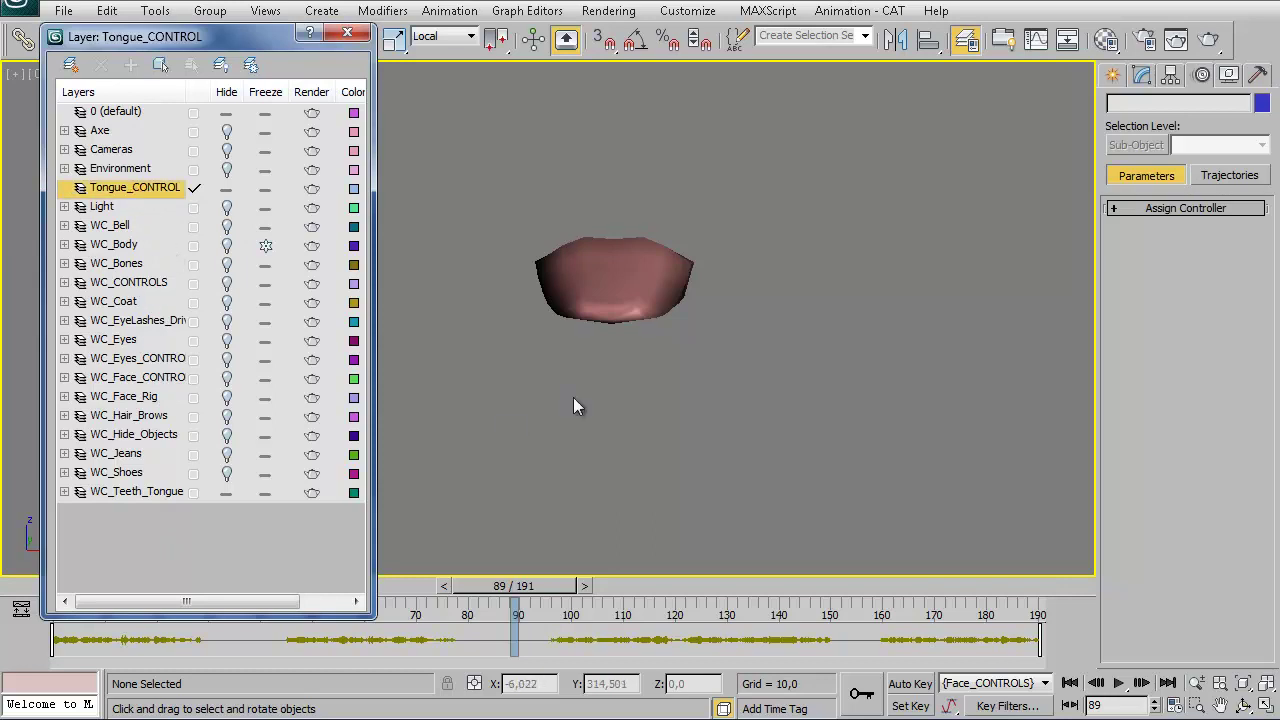
left_click(677, 282)
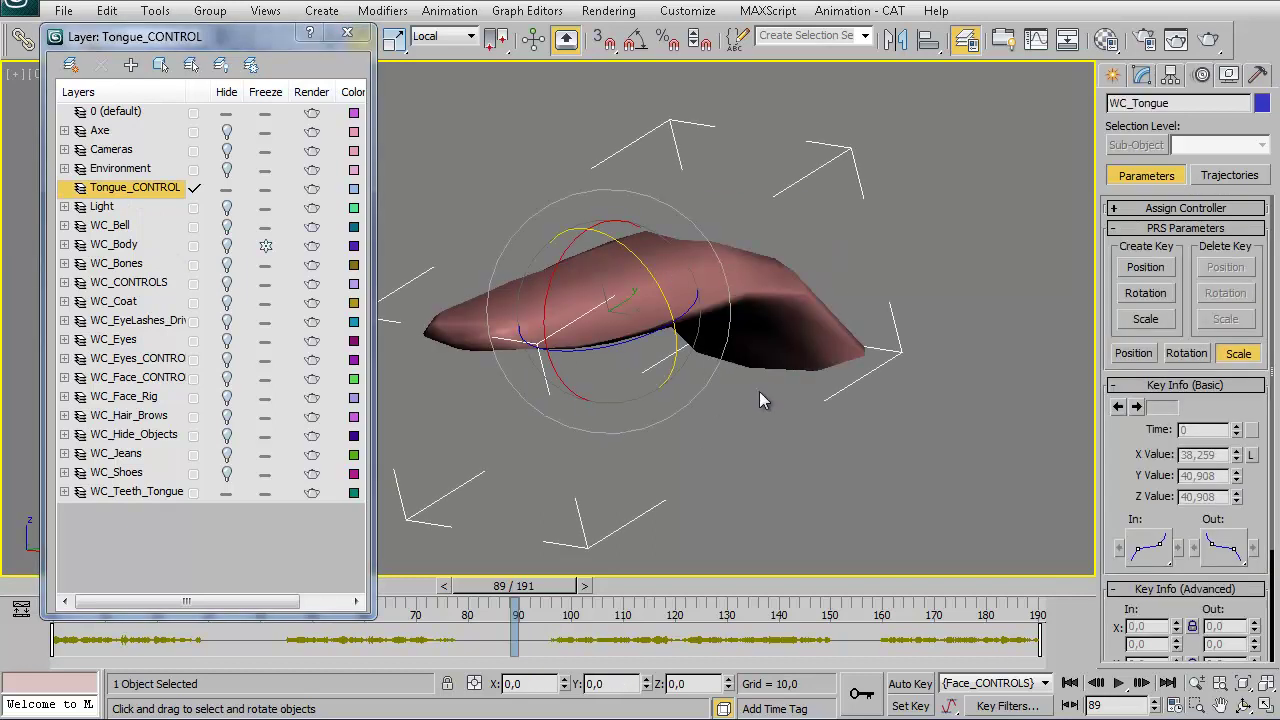
key("F4")
middle_click_drag(765, 379, 707, 371, "alt")
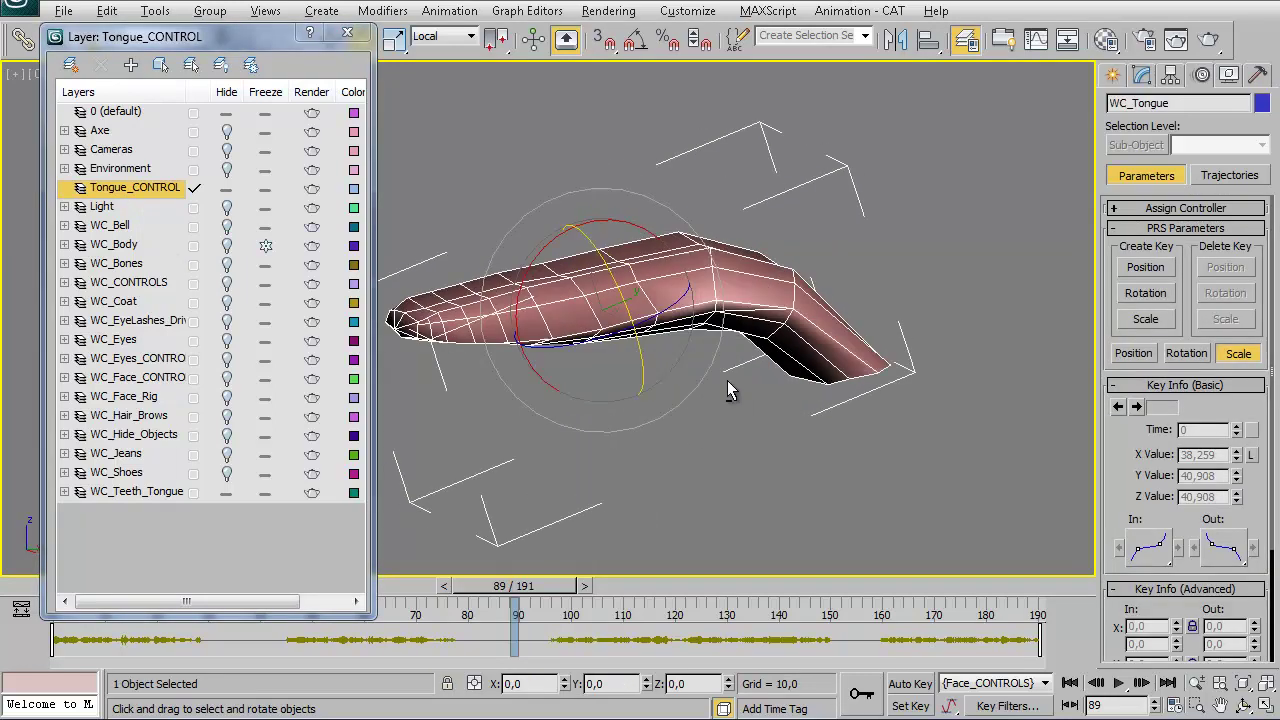
scroll(707, 371, "up", 2)
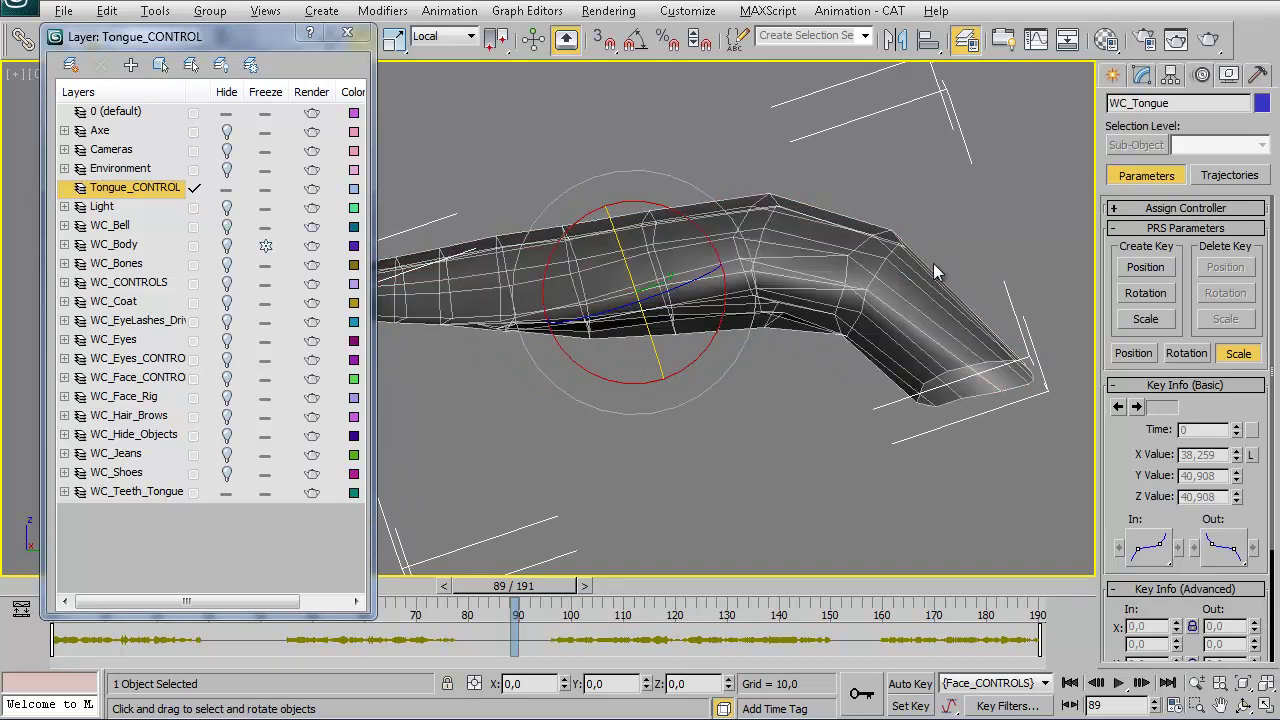
Turn on Backface Cull in the tongue's object properties and reframe it in the viewport.
right_click(802, 274)
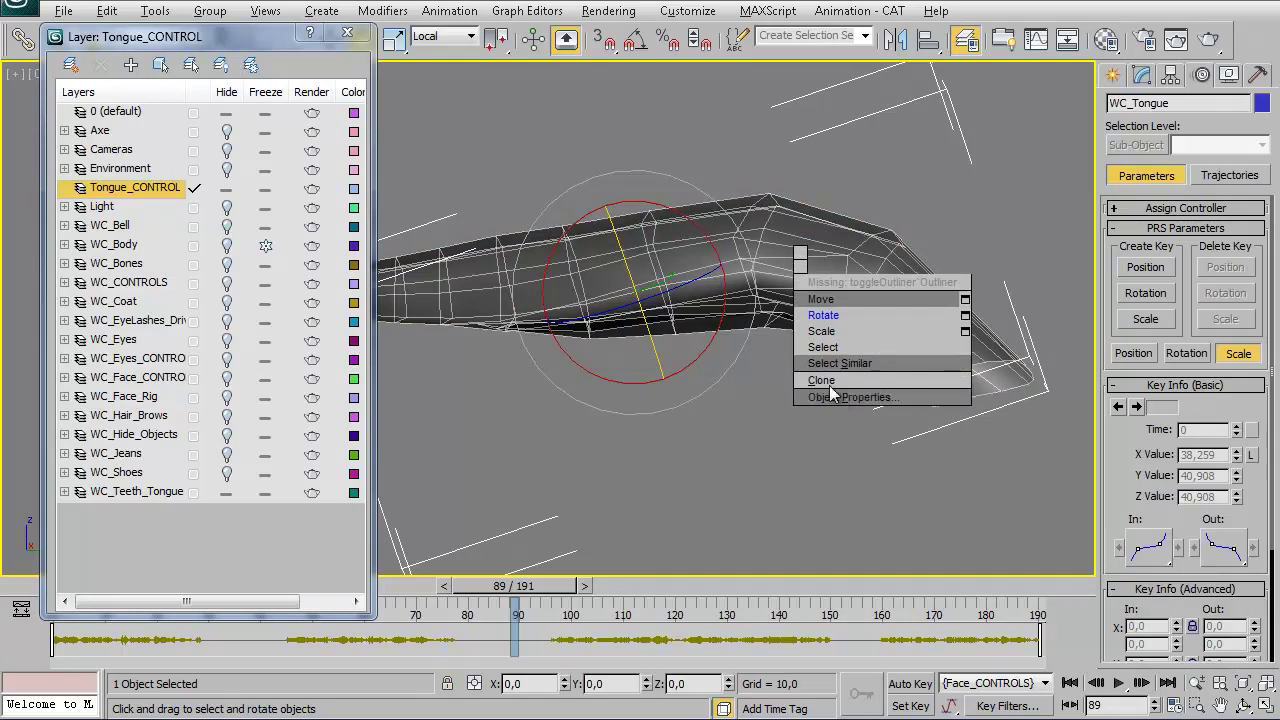
left_click(828, 397)
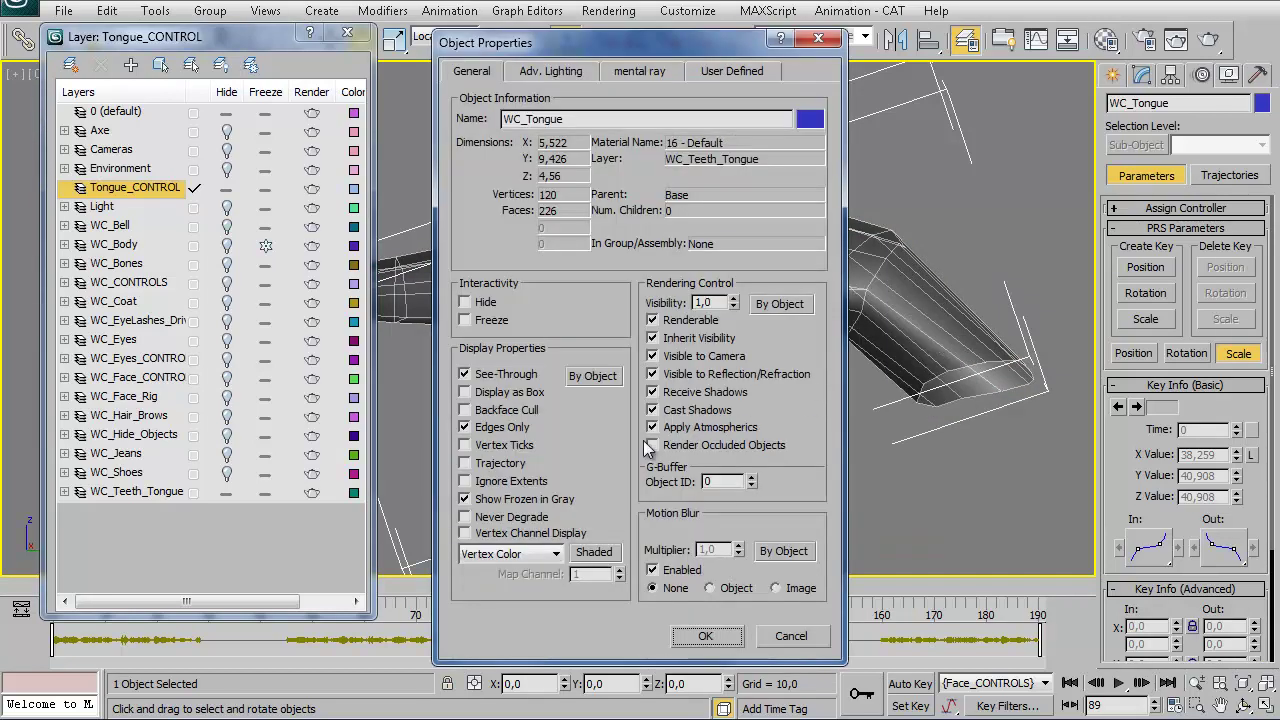
left_click(716, 631)
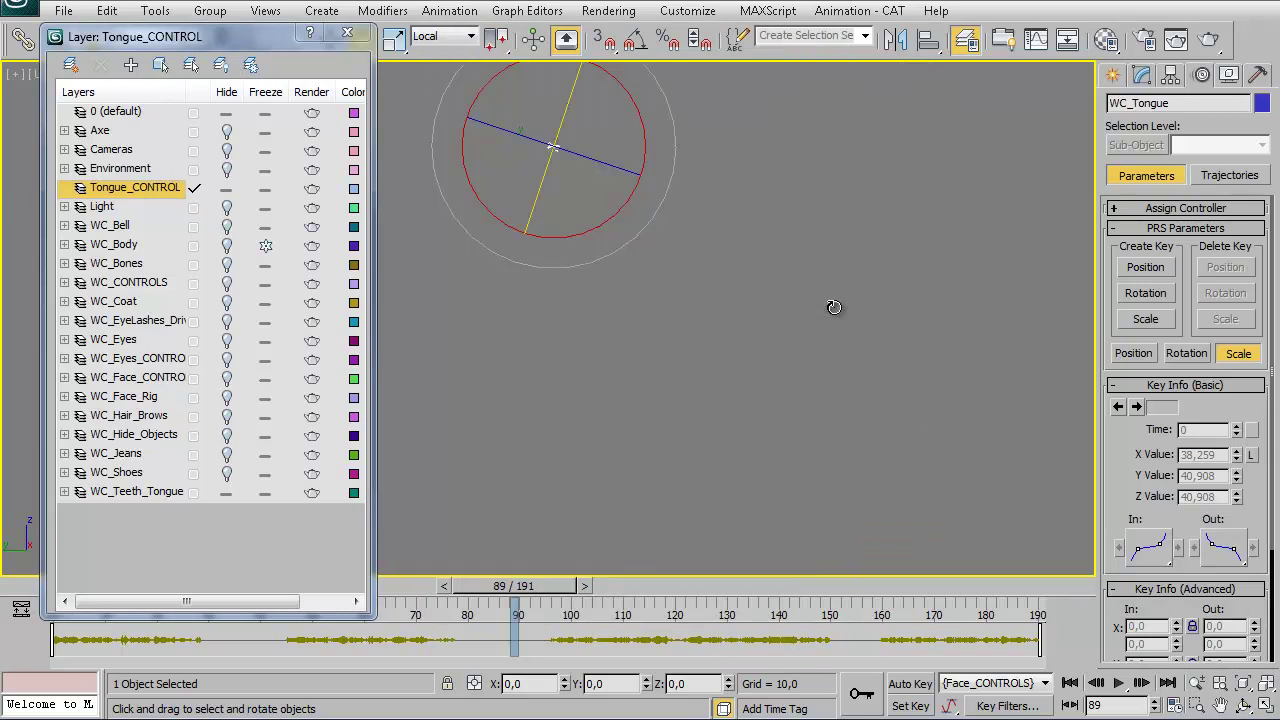
mouse_move(679, 277)
middle_mouse_down("alt")
mouse_move(511, 246)
mouse_move(631, 194)
middle_mouse_up("alt")
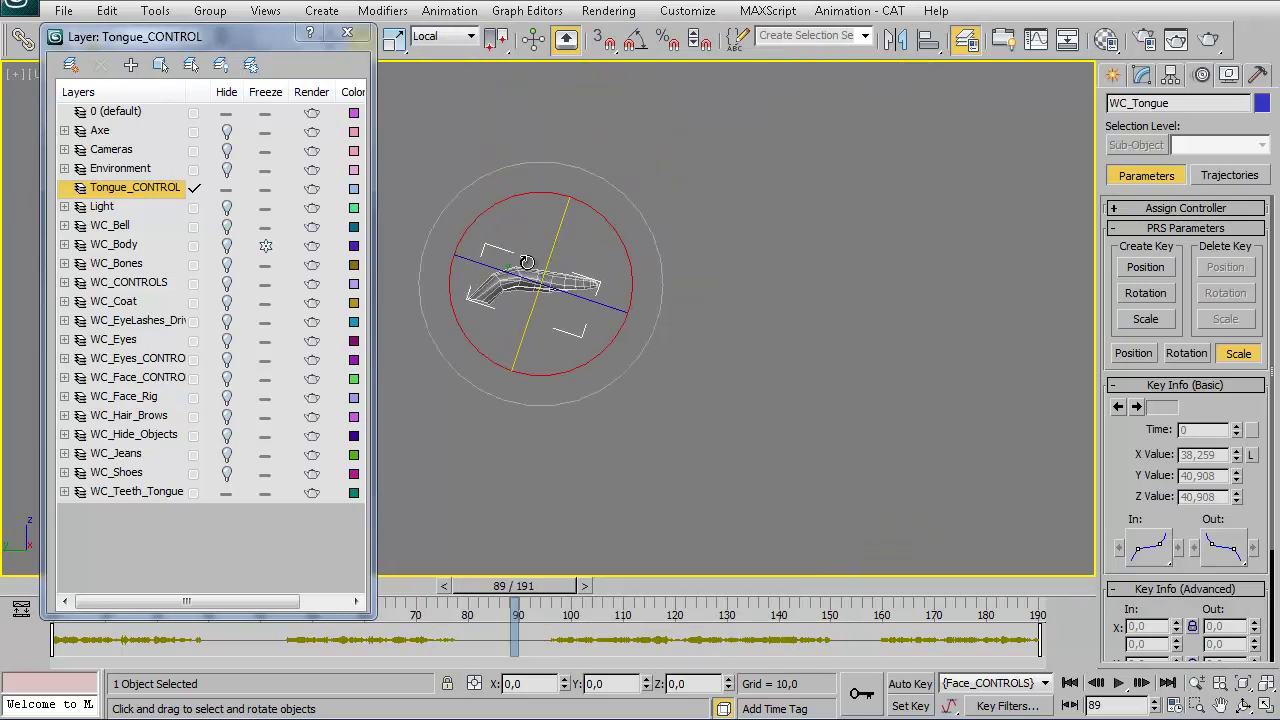
middle_click_drag(714, 238, 782, 260)
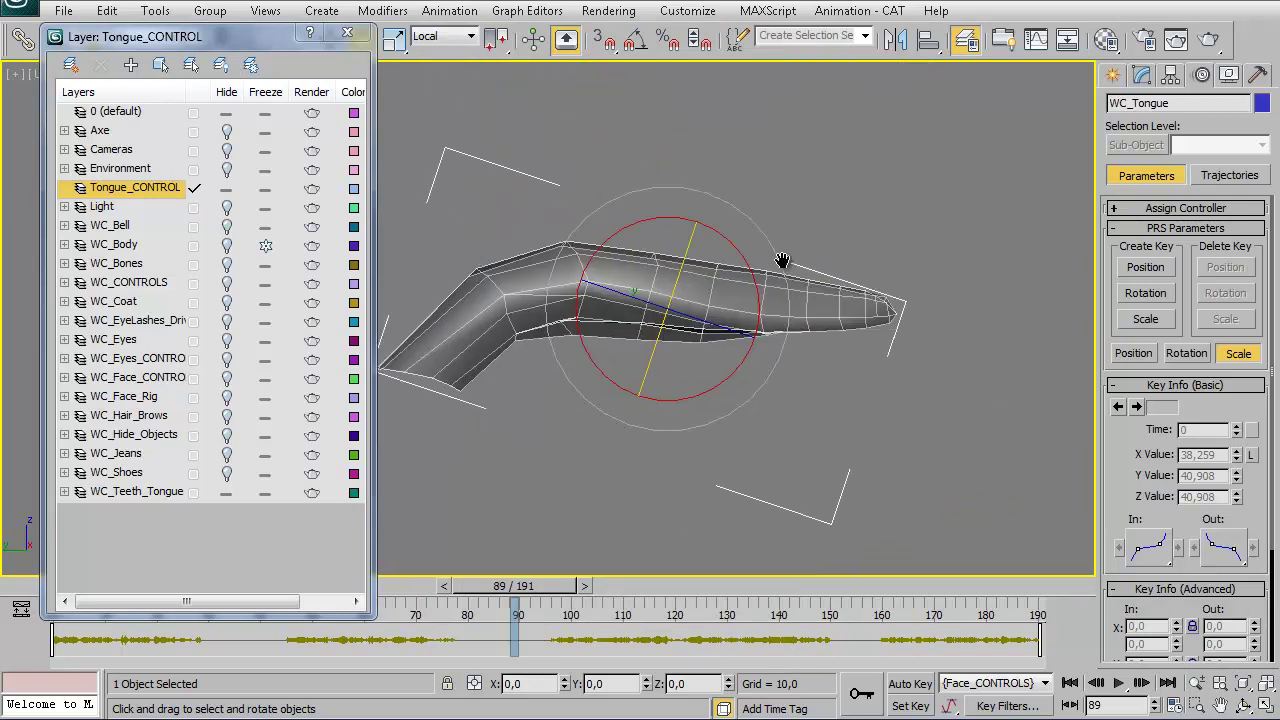
Enable WC_Tongue's TurboSmooth with Show End Result on and Iterations set to 1.
left_click(1142, 76)
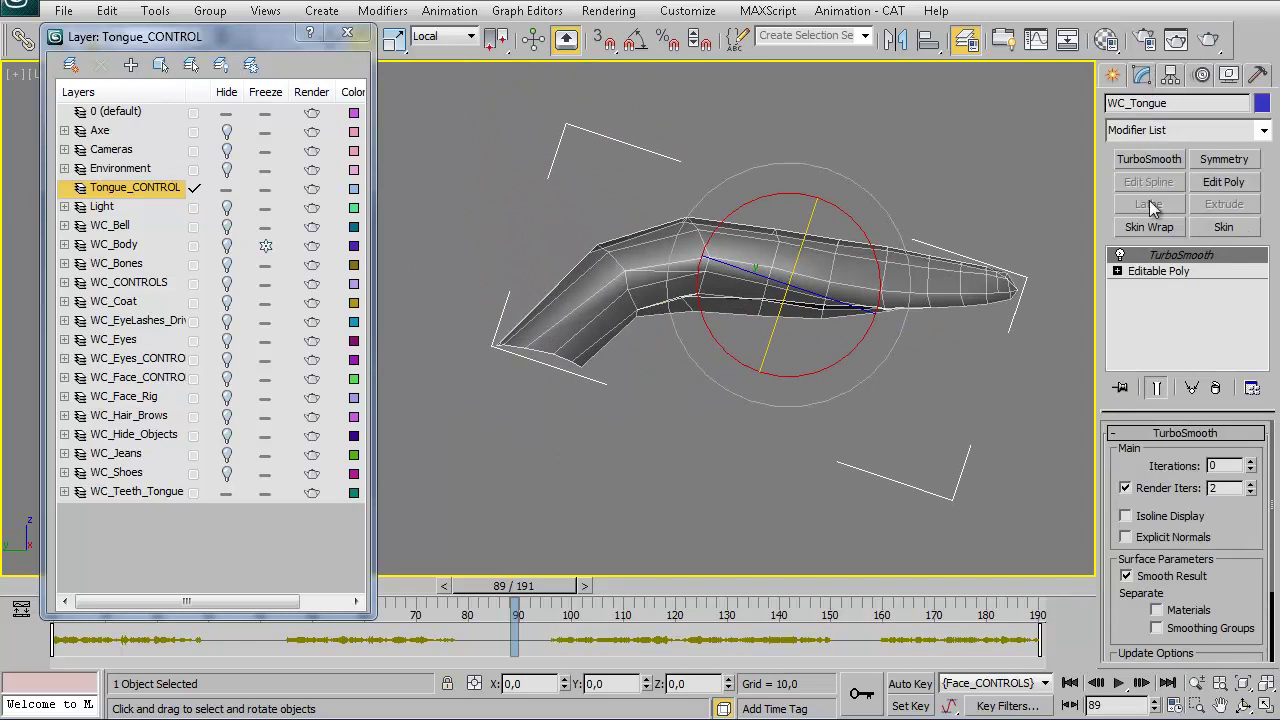
left_click(1121, 254)
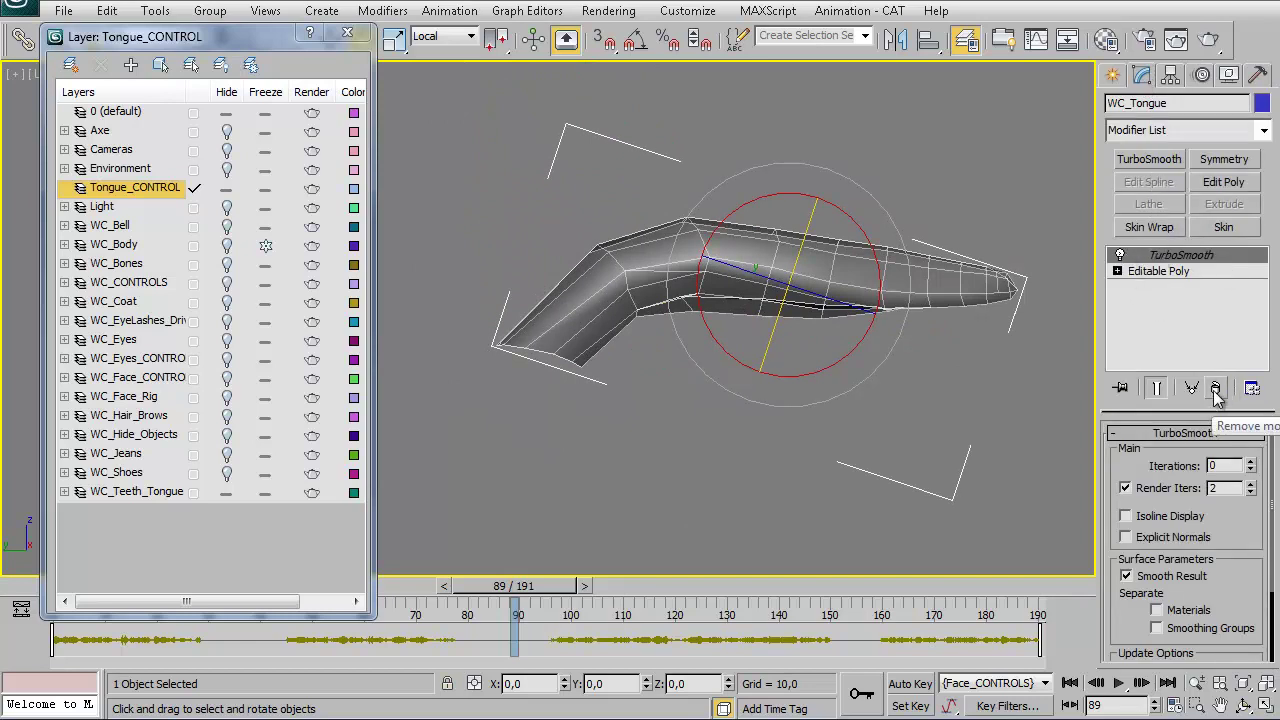
left_click(1156, 388)
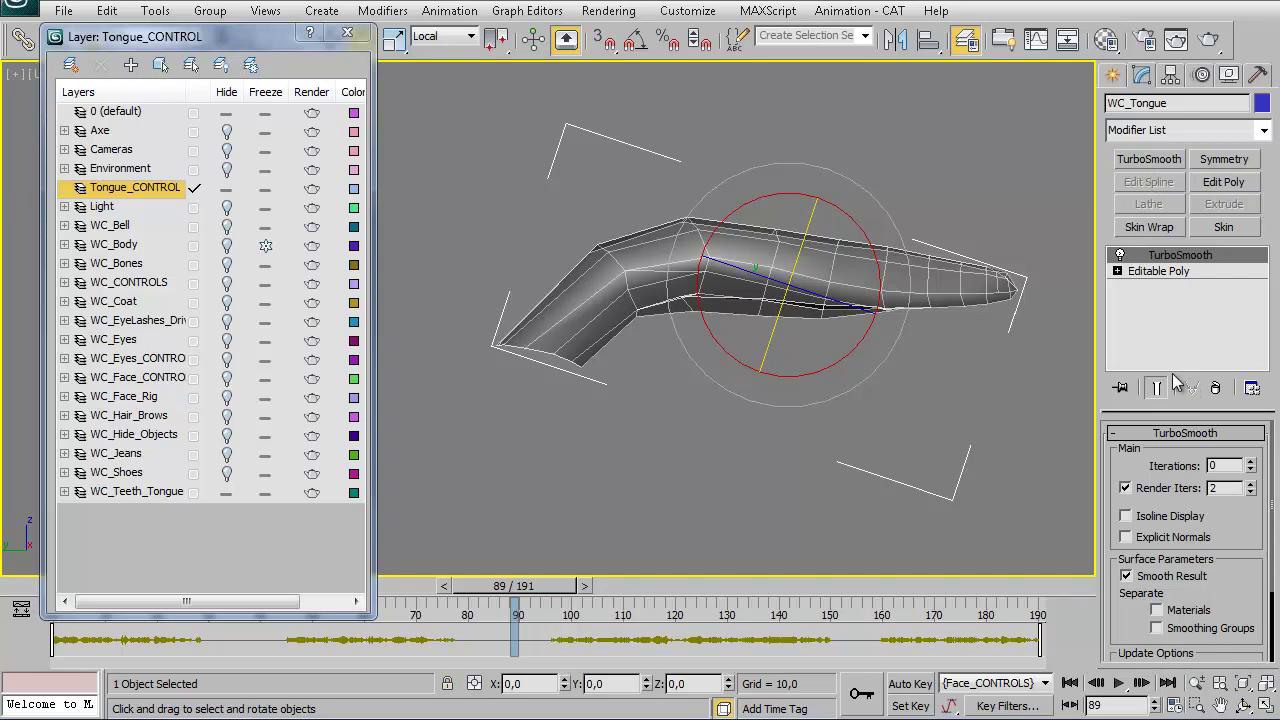
left_click(1251, 462)
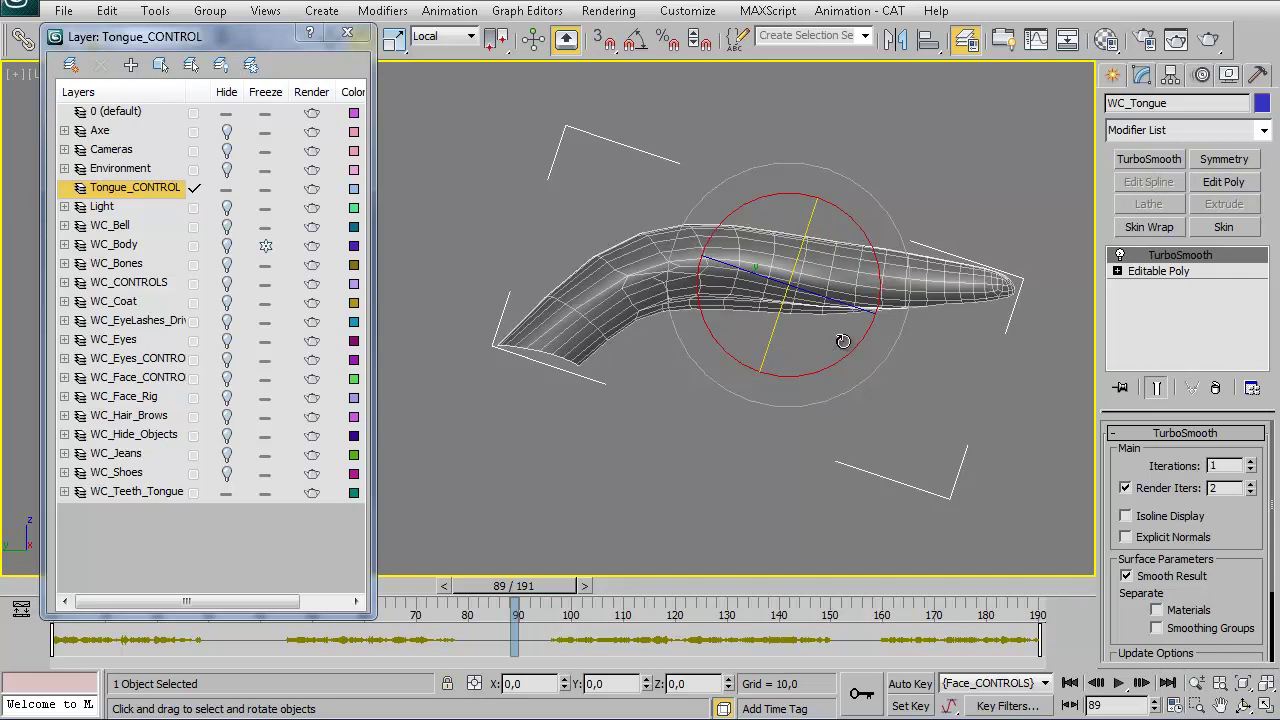
mouse_move(837, 343)
middle_mouse_down("alt")
mouse_move(751, 354)
mouse_move(740, 338)
middle_mouse_up("alt")
scroll(746, 330, "up", 3)
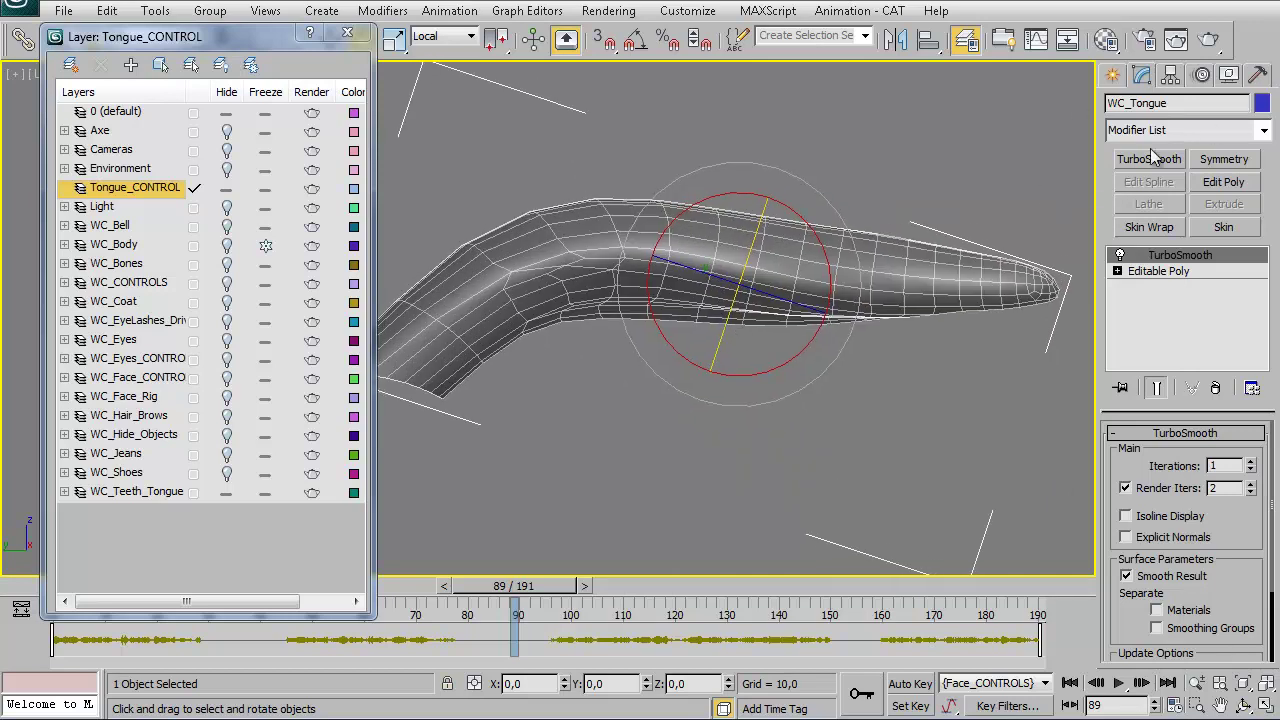
Draw a bone chain inside the tongue from its base to the tip, ending at Bone005.
left_click(1113, 76)
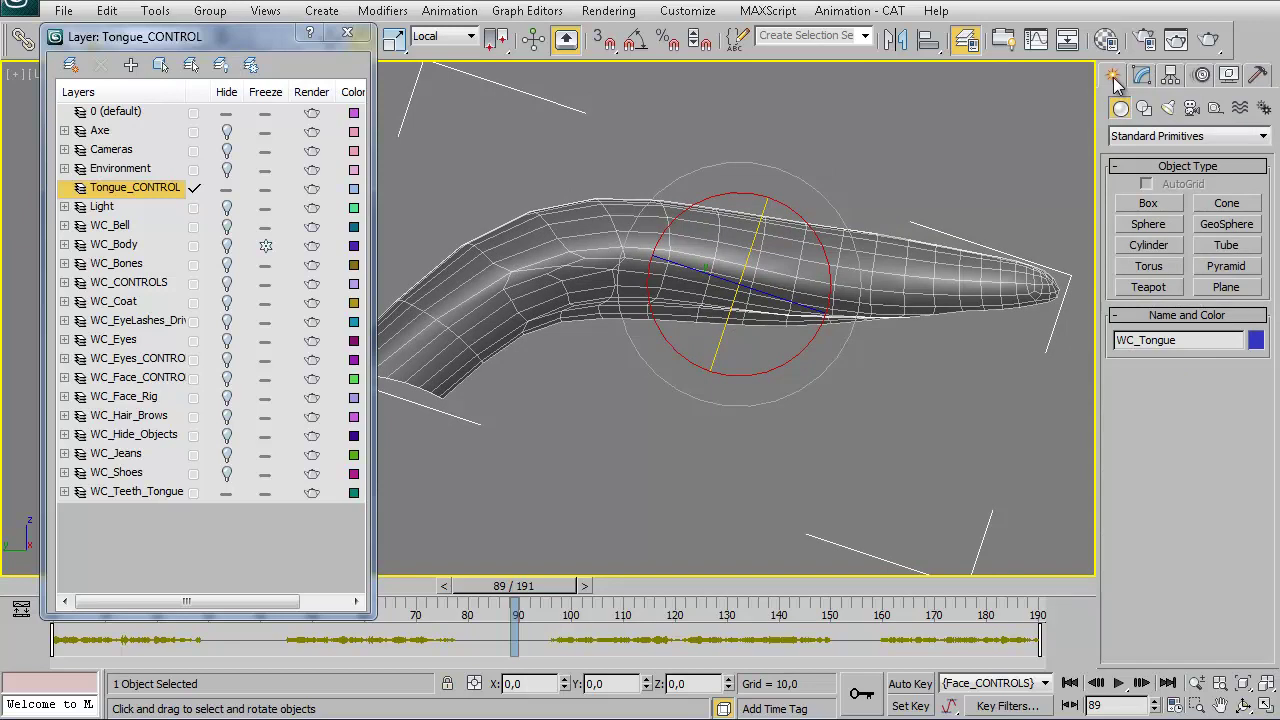
left_click(1264, 107)
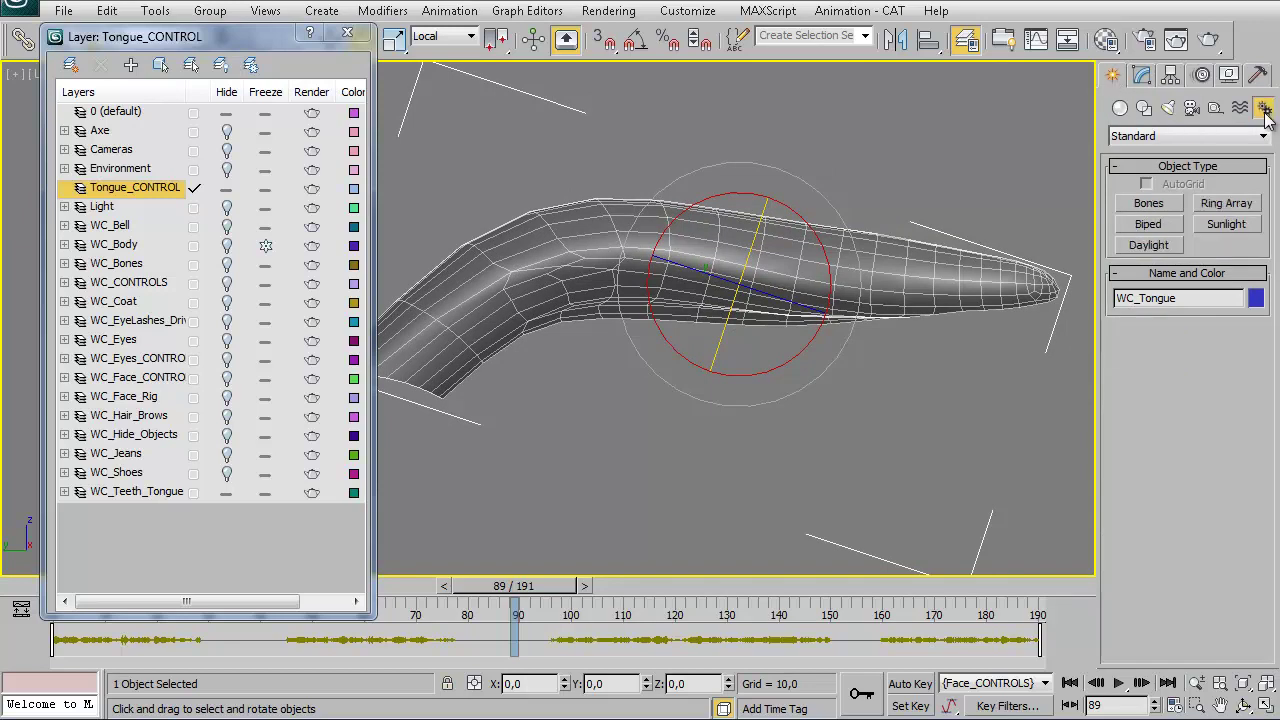
left_click(1162, 206)
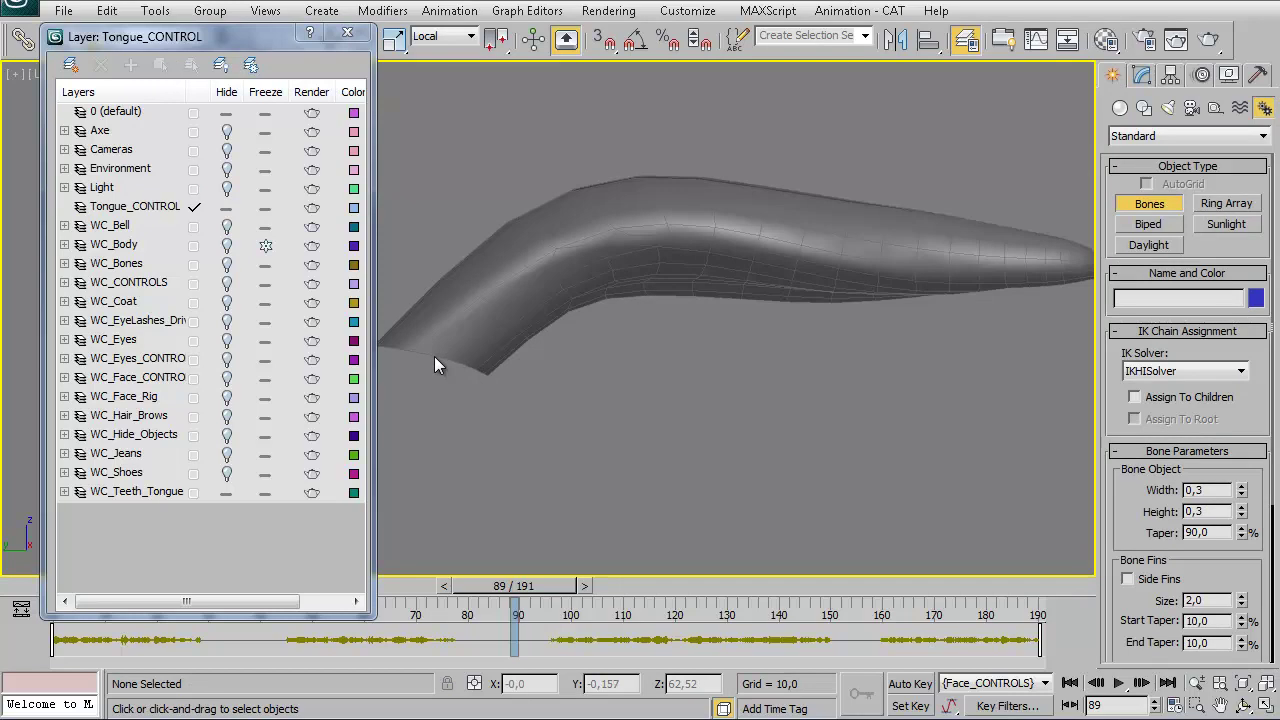
left_click(434, 356)
left_click(592, 248)
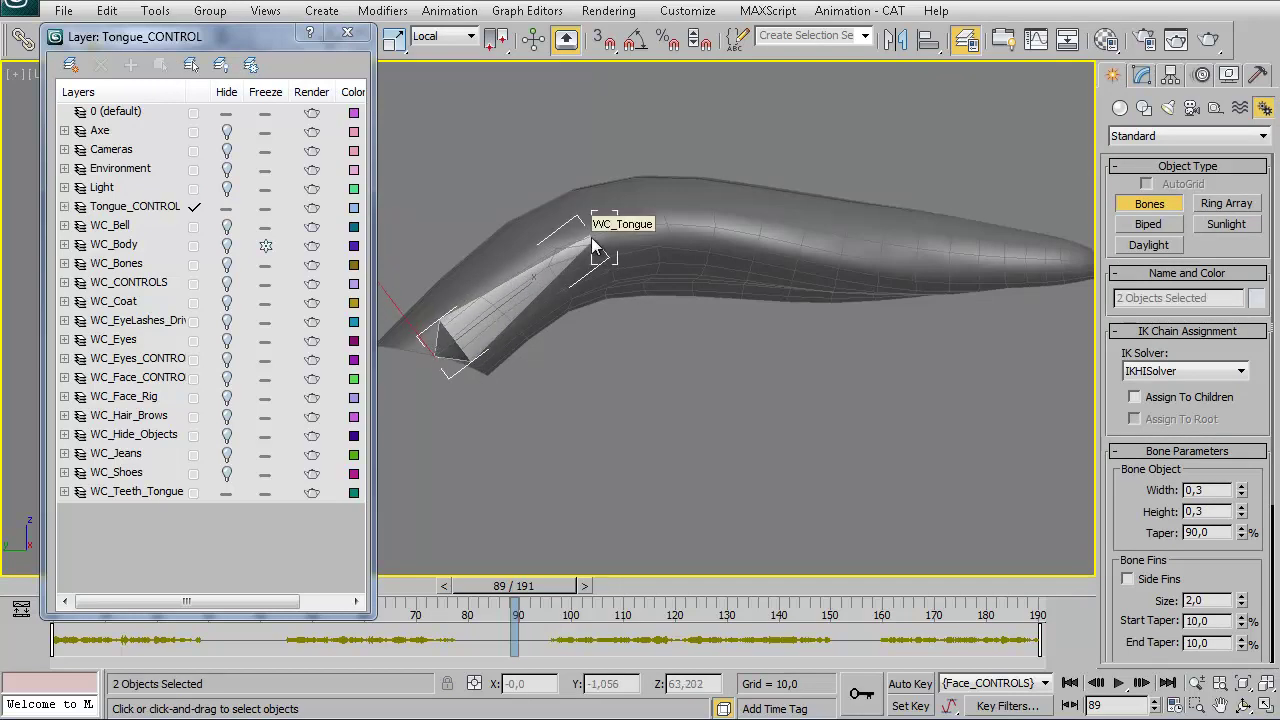
left_click(763, 231)
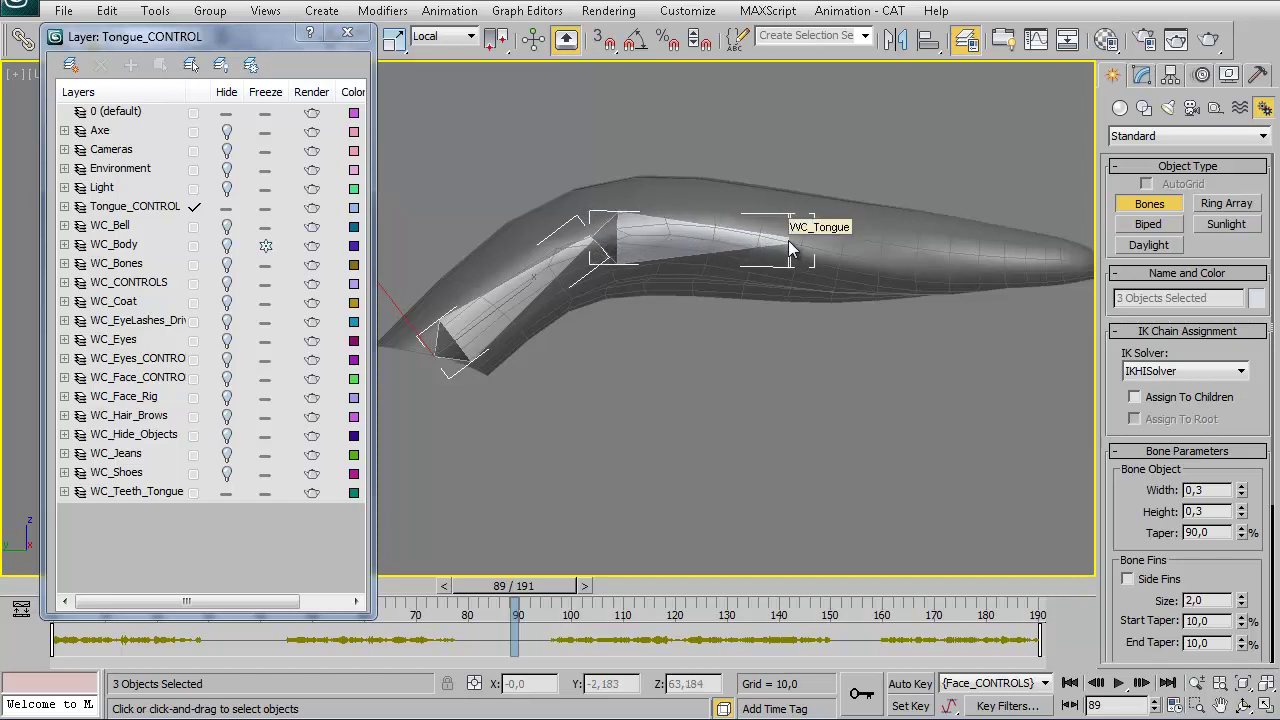
left_click(788, 240)
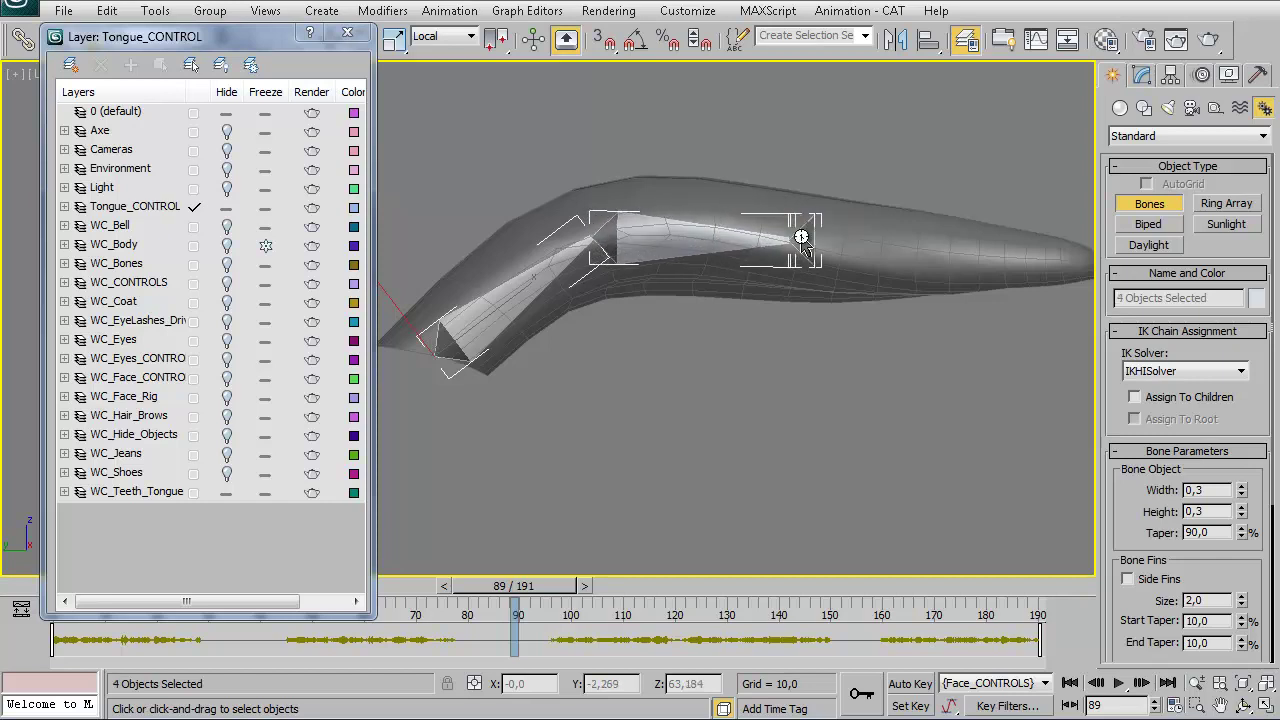
left_click(975, 246)
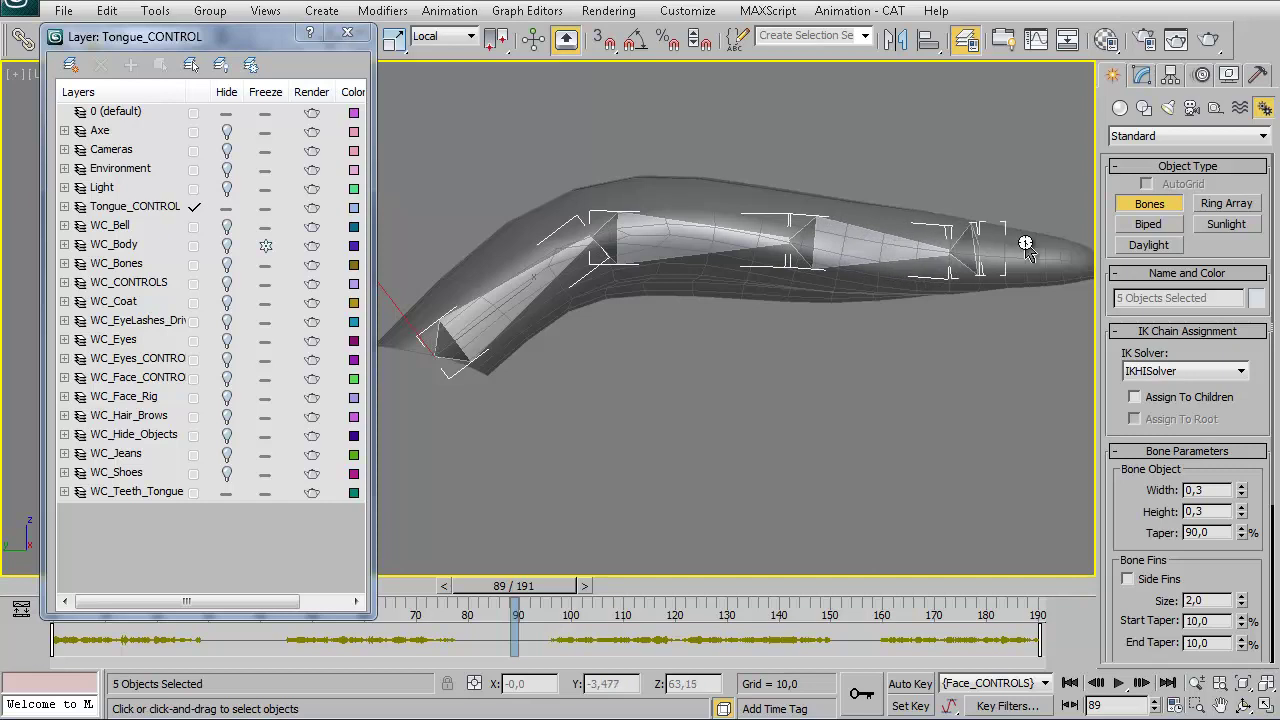
right_click(1091, 262)
middle_click_drag(899, 352, 714, 363)
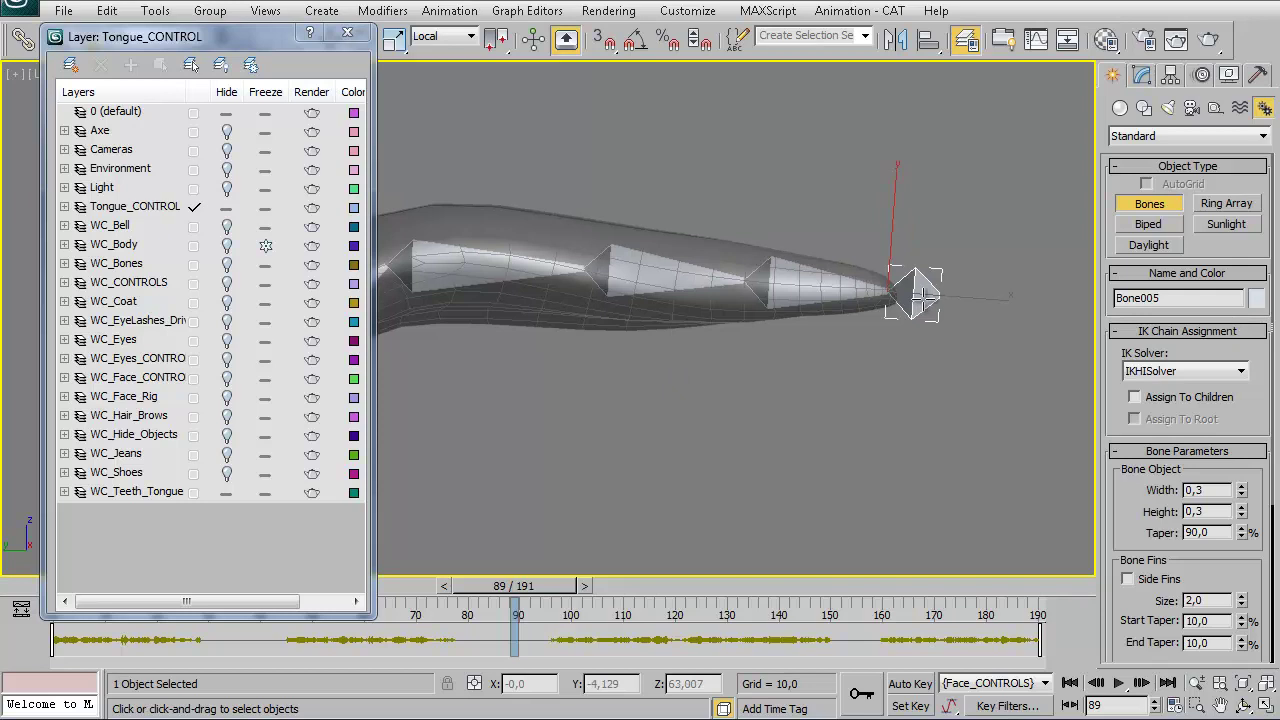
With Bone Edit Mode on, move Bone005 slightly along its Local X axis.
key("e")
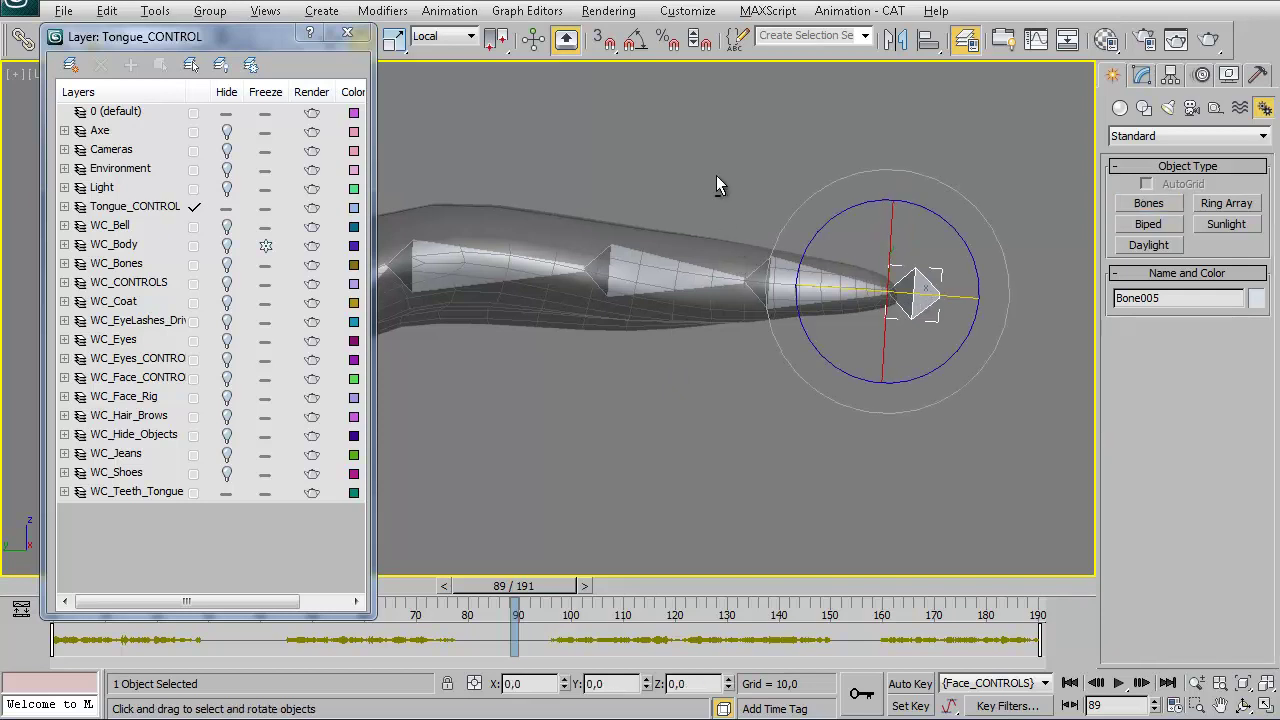
right_click(717, 174)
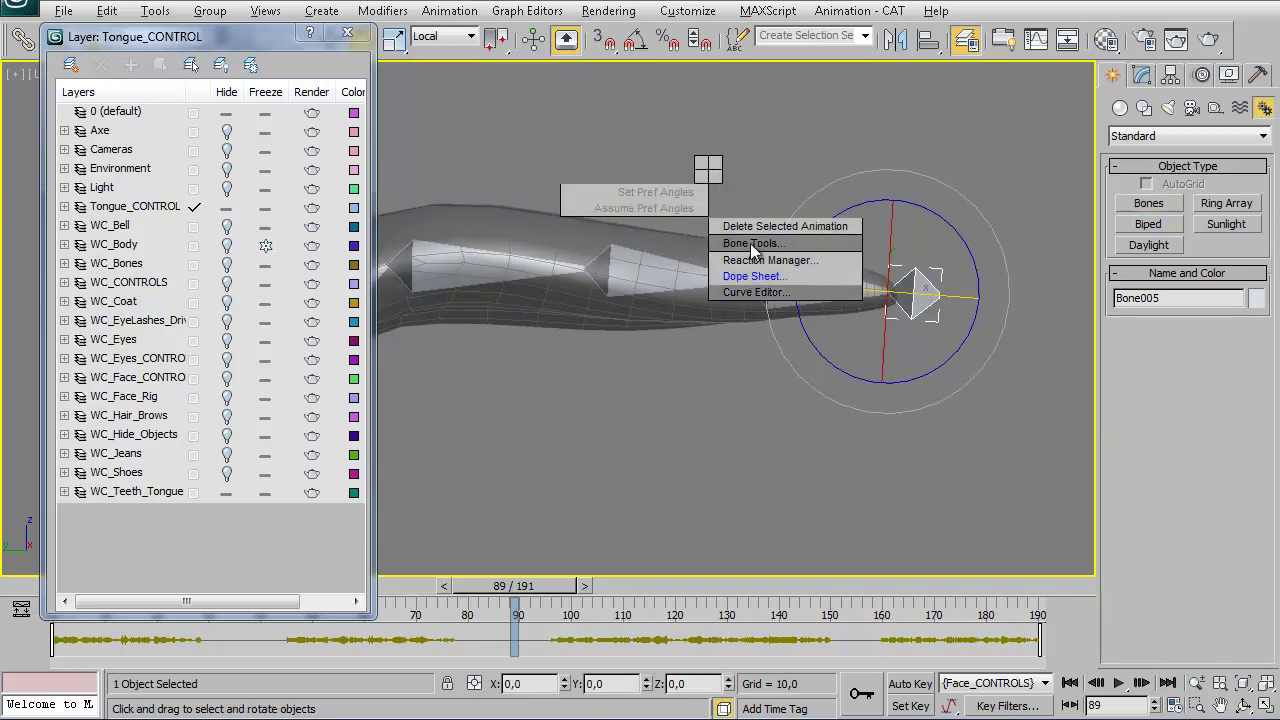
left_click(758, 248)
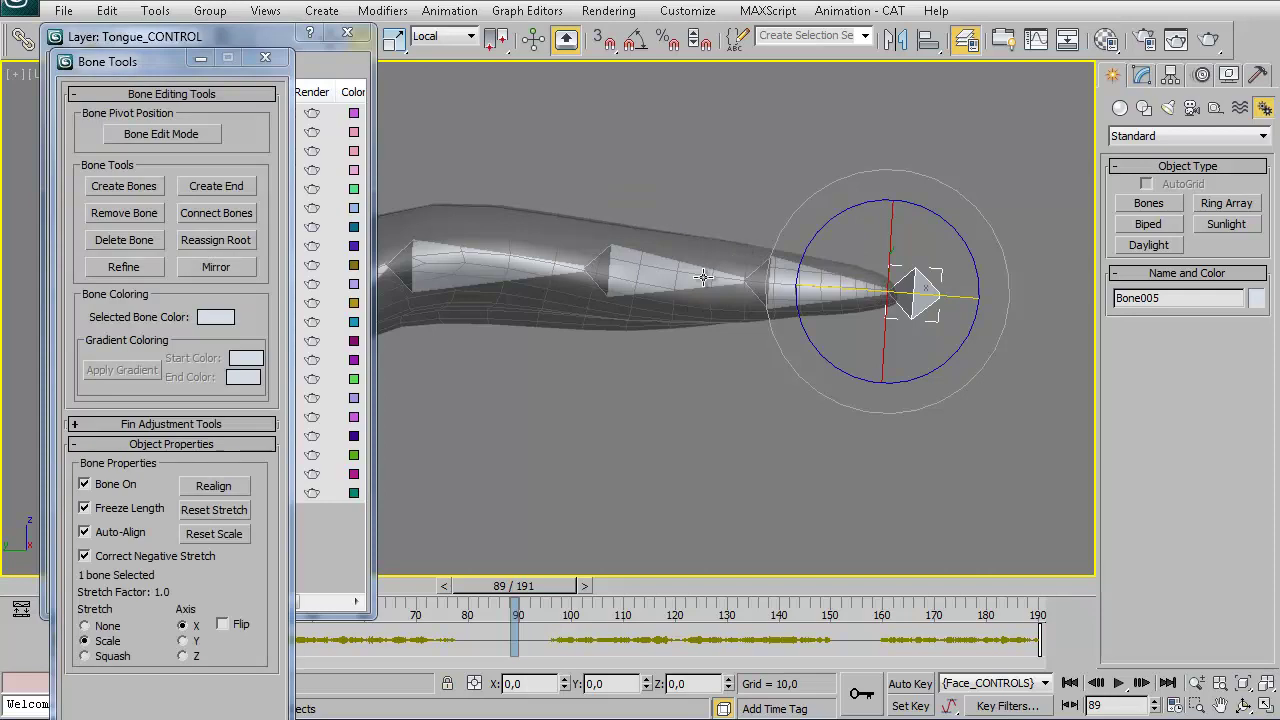
left_click(148, 133)
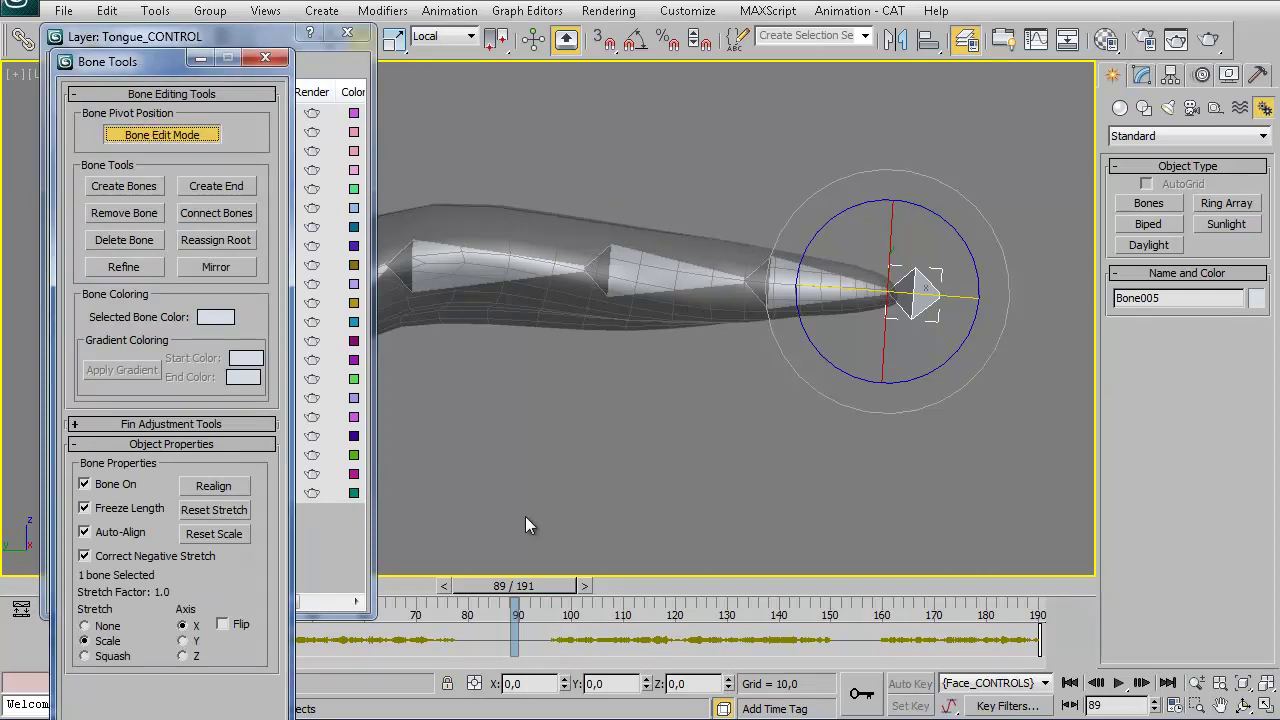
right_click(914, 330)
left_click(938, 353)
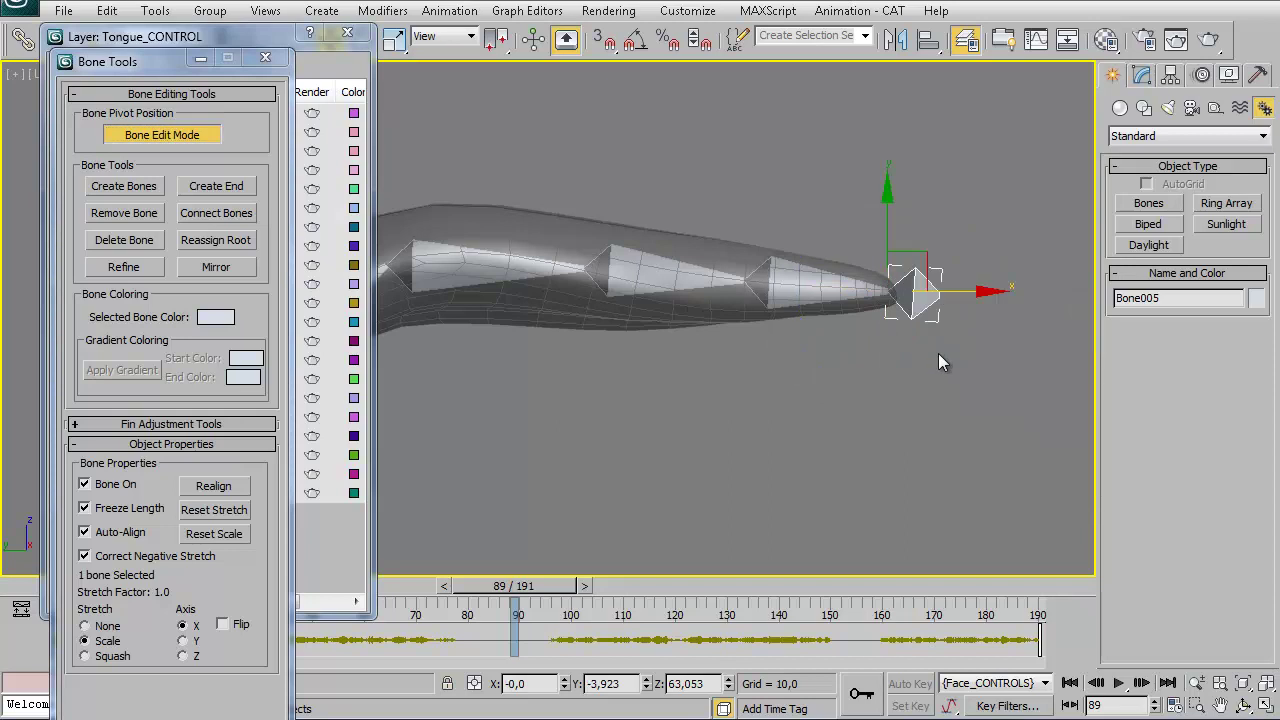
left_click(447, 38)
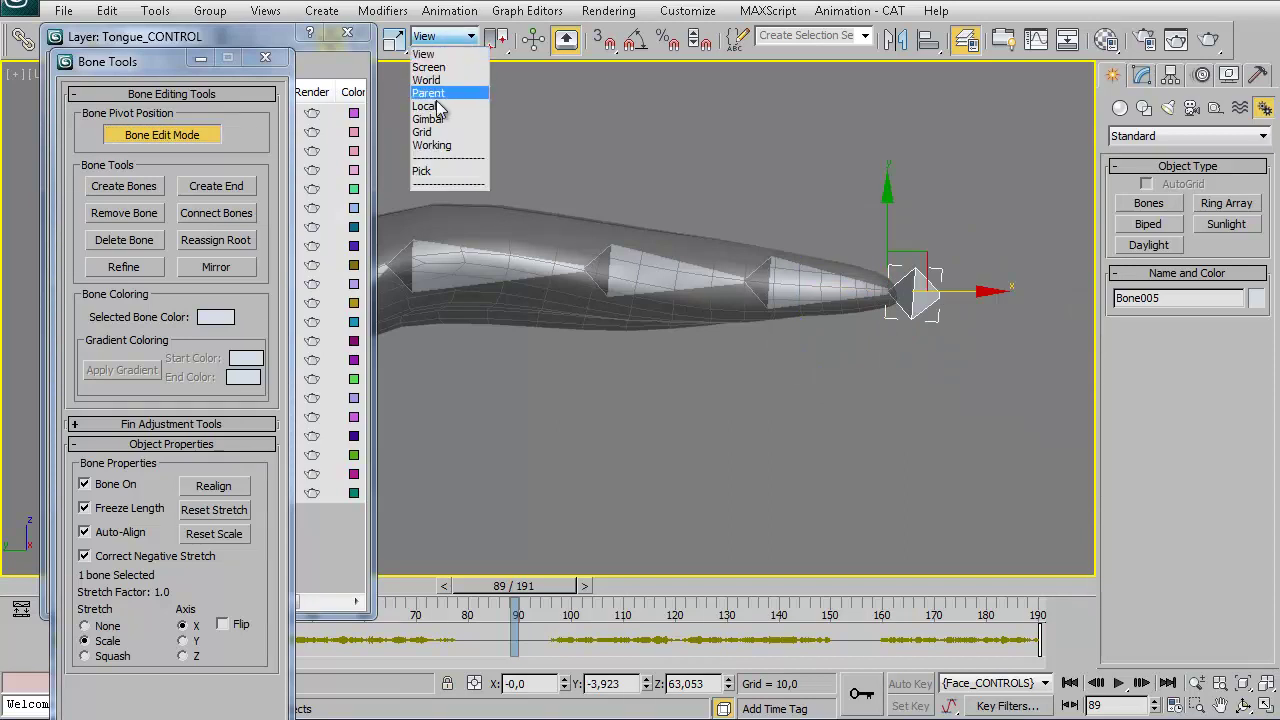
left_click(440, 101)
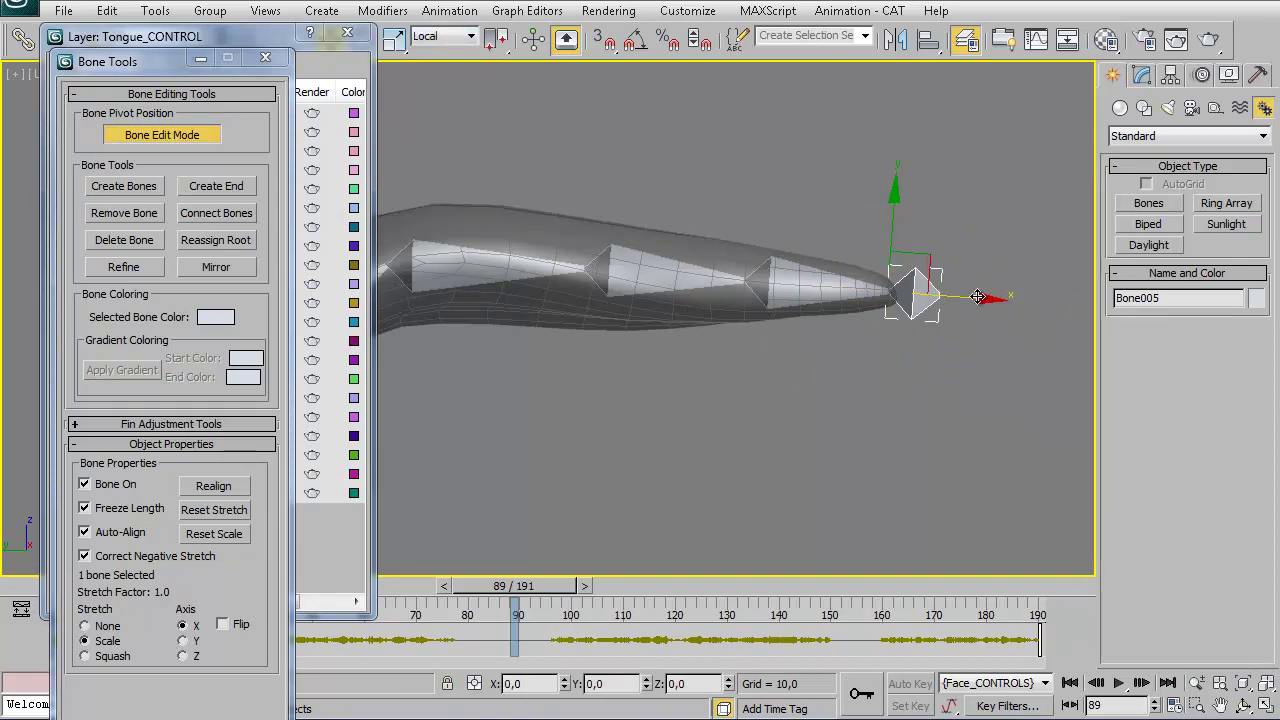
left_click_drag(977, 297, 986, 297)
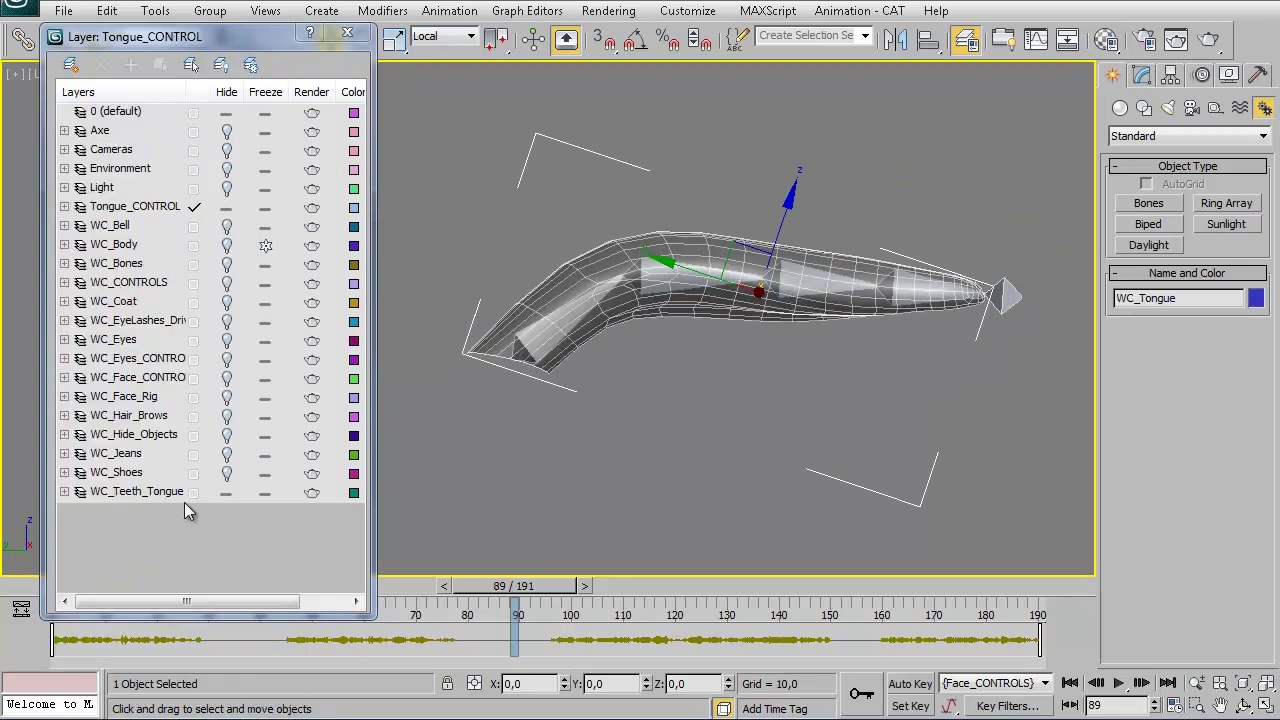
Freeze the WC_Teeth_Tongue layer, then reset stretch and scale on all five tongue bones.
left_click(64, 491)
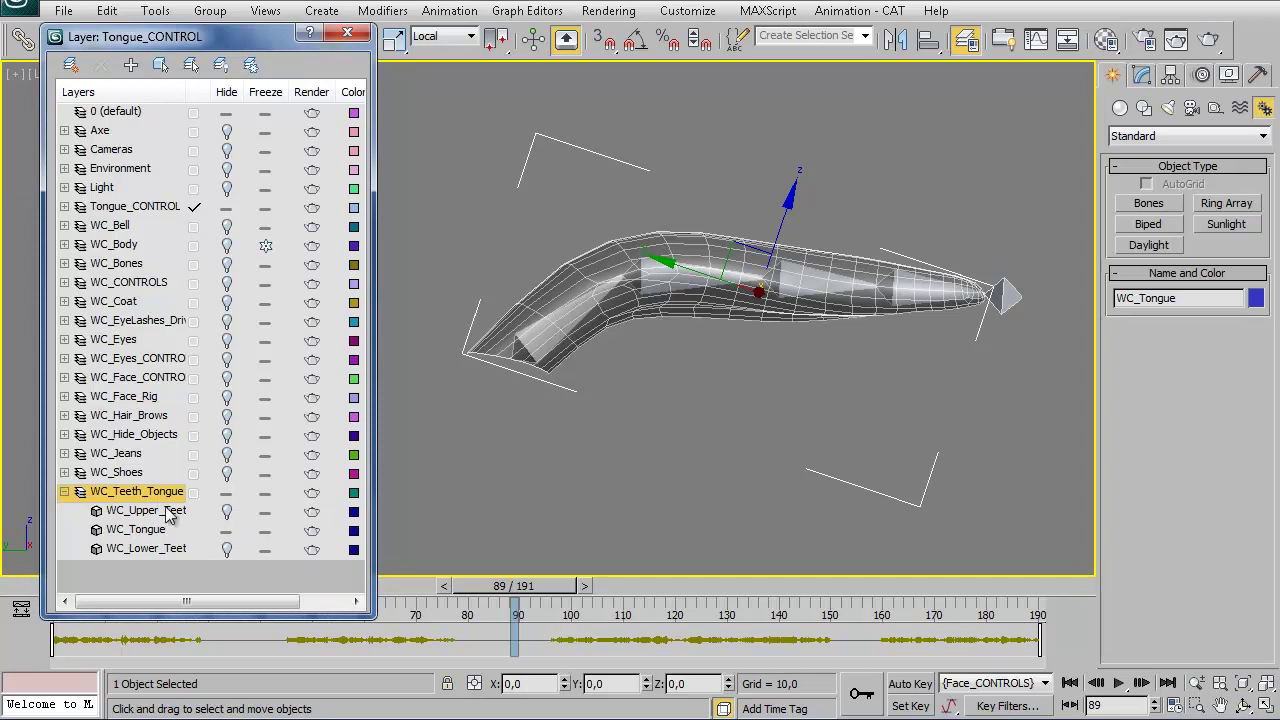
left_click(267, 492)
left_click(555, 335)
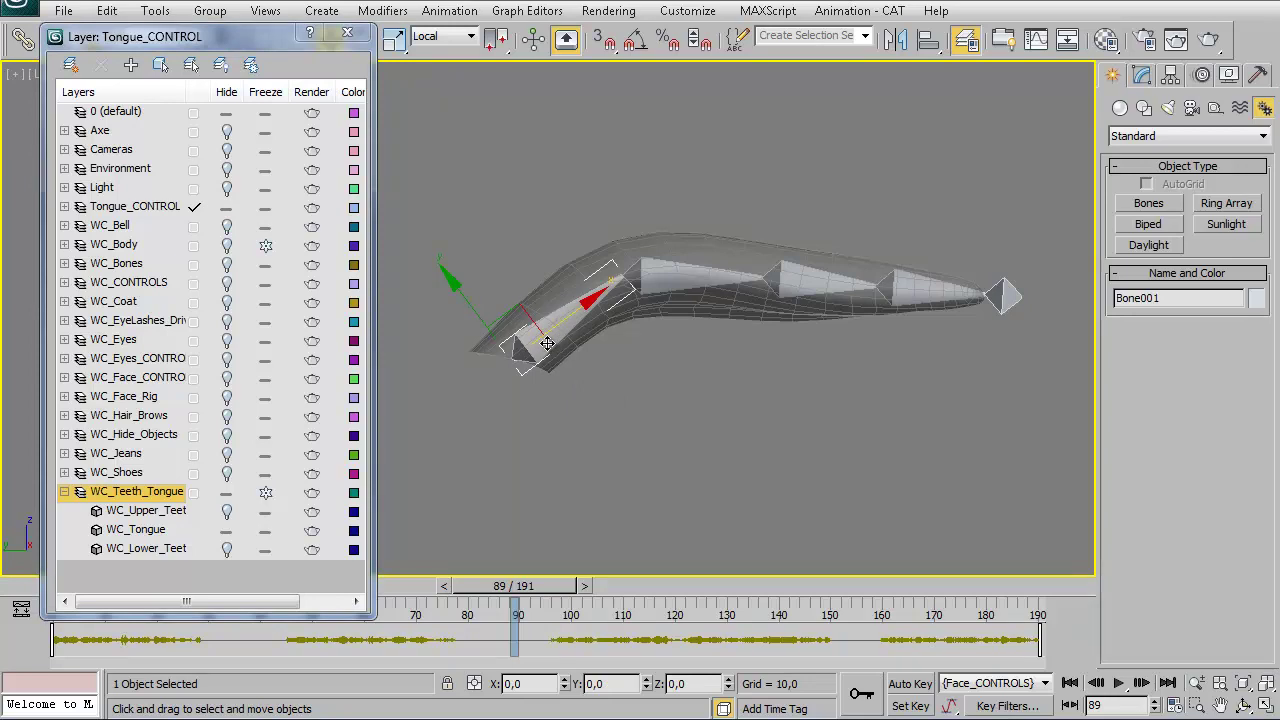
double_click(547, 343)
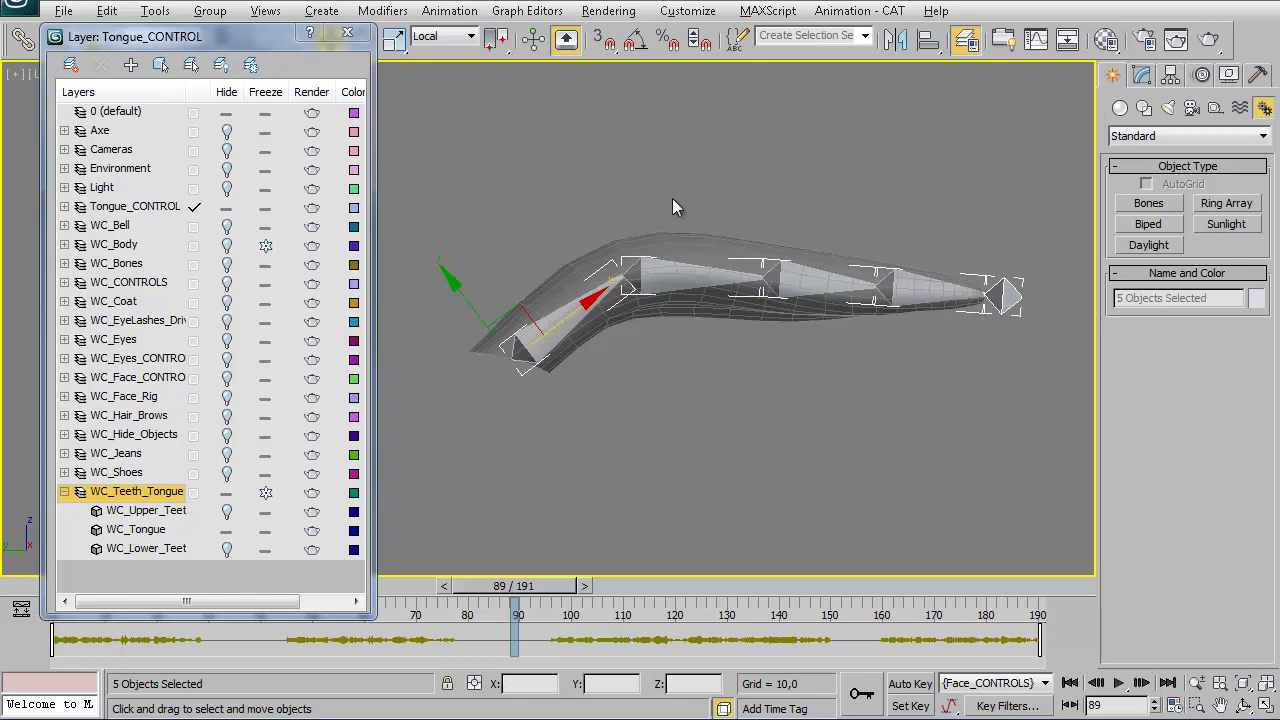
right_click(627, 165)
left_click(664, 236)
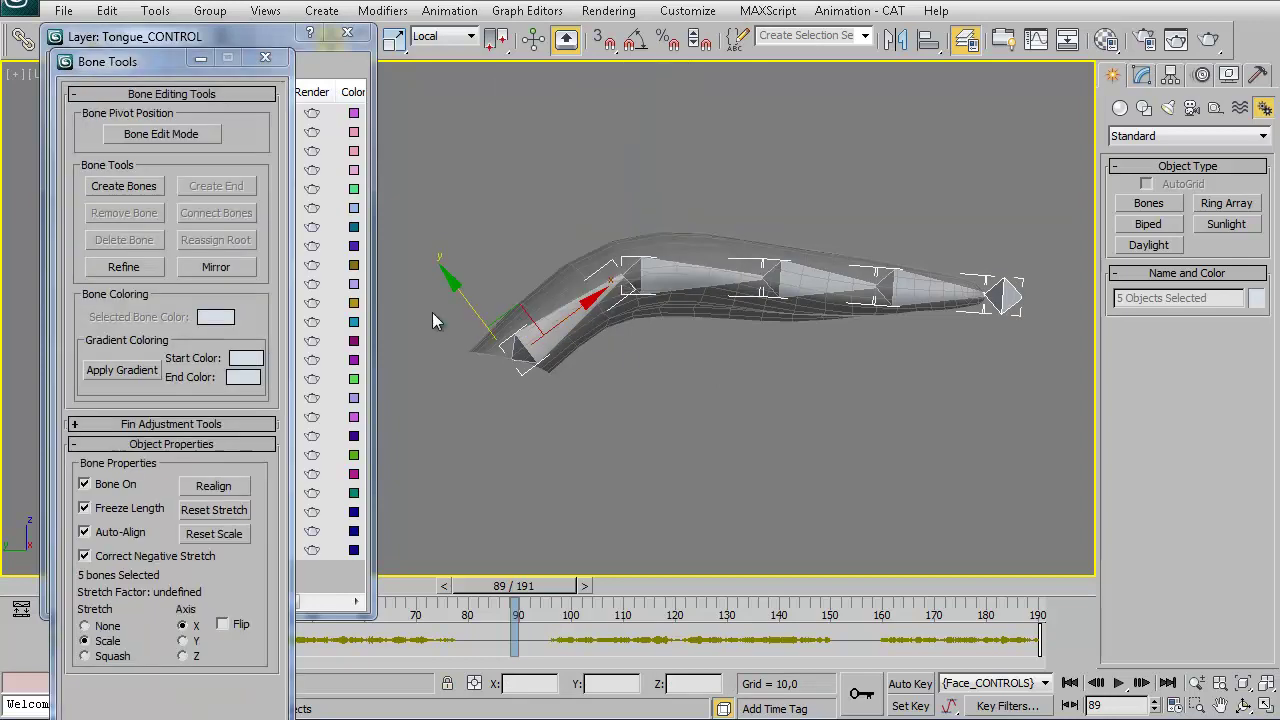
left_click(216, 512)
left_click(213, 536)
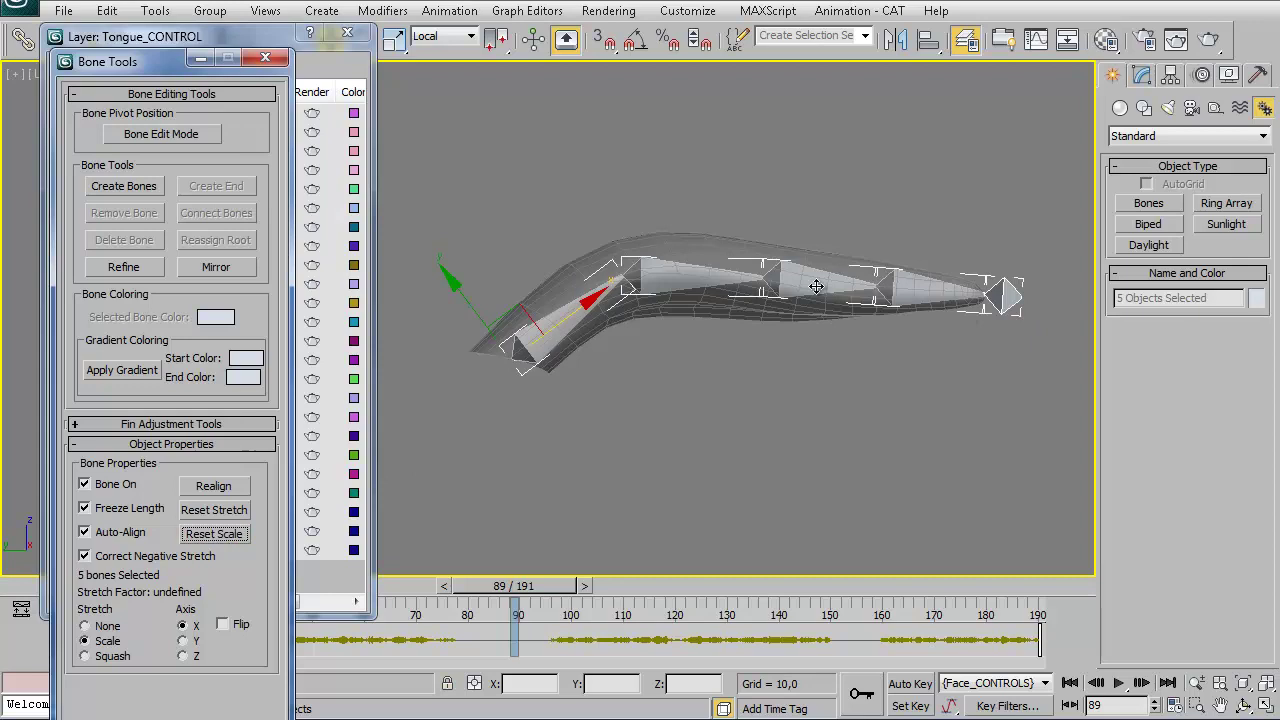
Rotate Bone001 to test the tongue bend and back, then set WC_Teeth_Tongue as current layer.
left_click(265, 59)
mouse_move(637, 385)
middle_mouse_down("alt")
mouse_move(476, 389)
mouse_move(692, 375)
mouse_move(669, 367)
mouse_move(763, 334)
mouse_move(739, 361)
middle_mouse_up("alt")
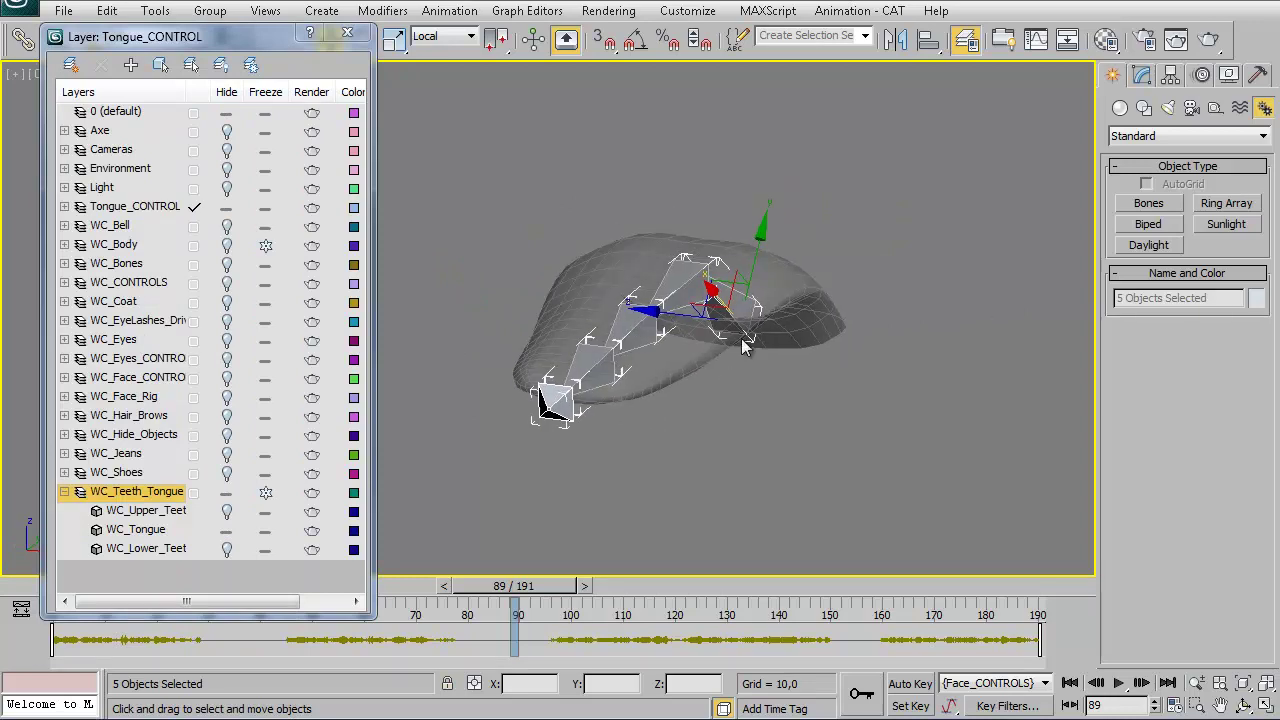
scroll(739, 361, "up", 3)
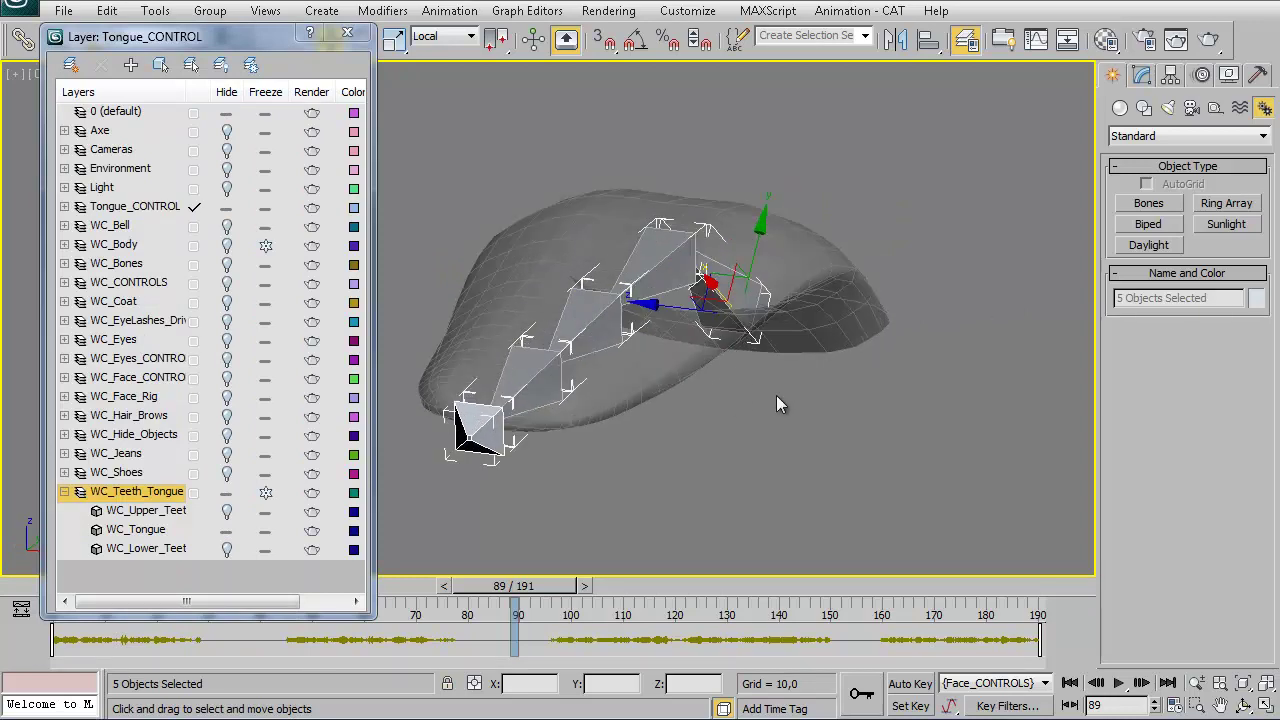
right_click(776, 395)
left_click(804, 446)
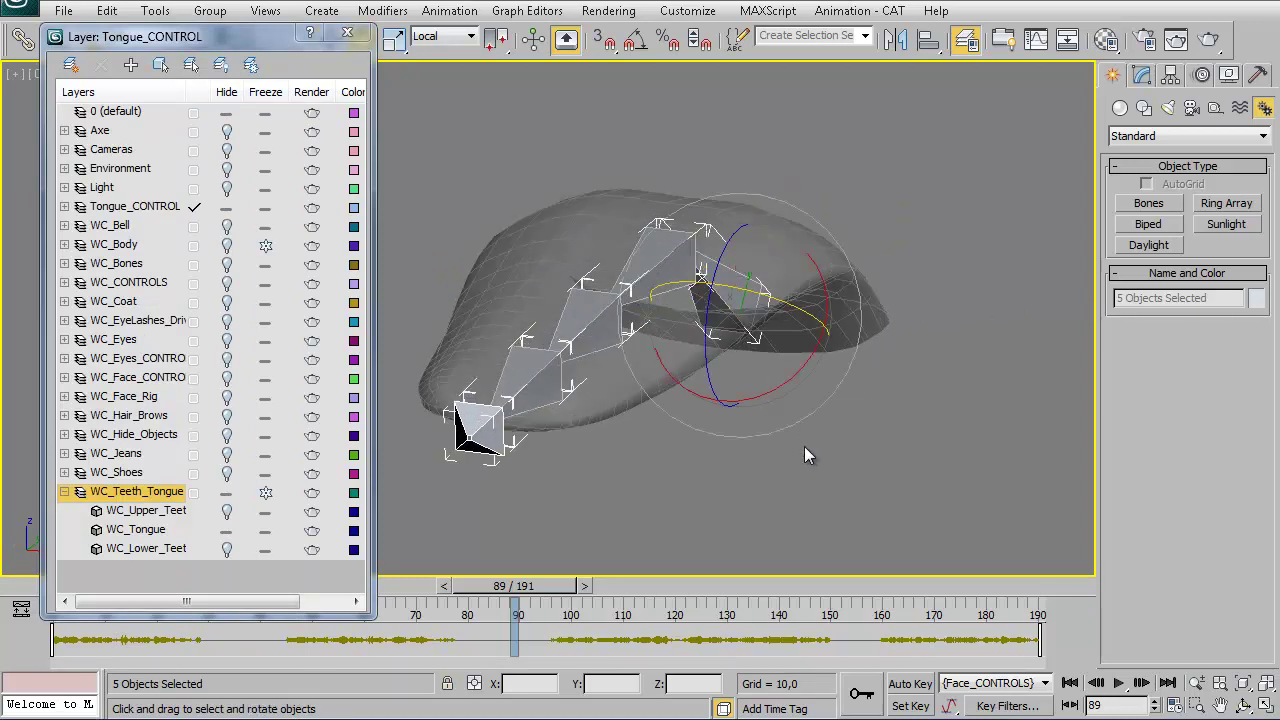
left_click(771, 450)
left_click(774, 332)
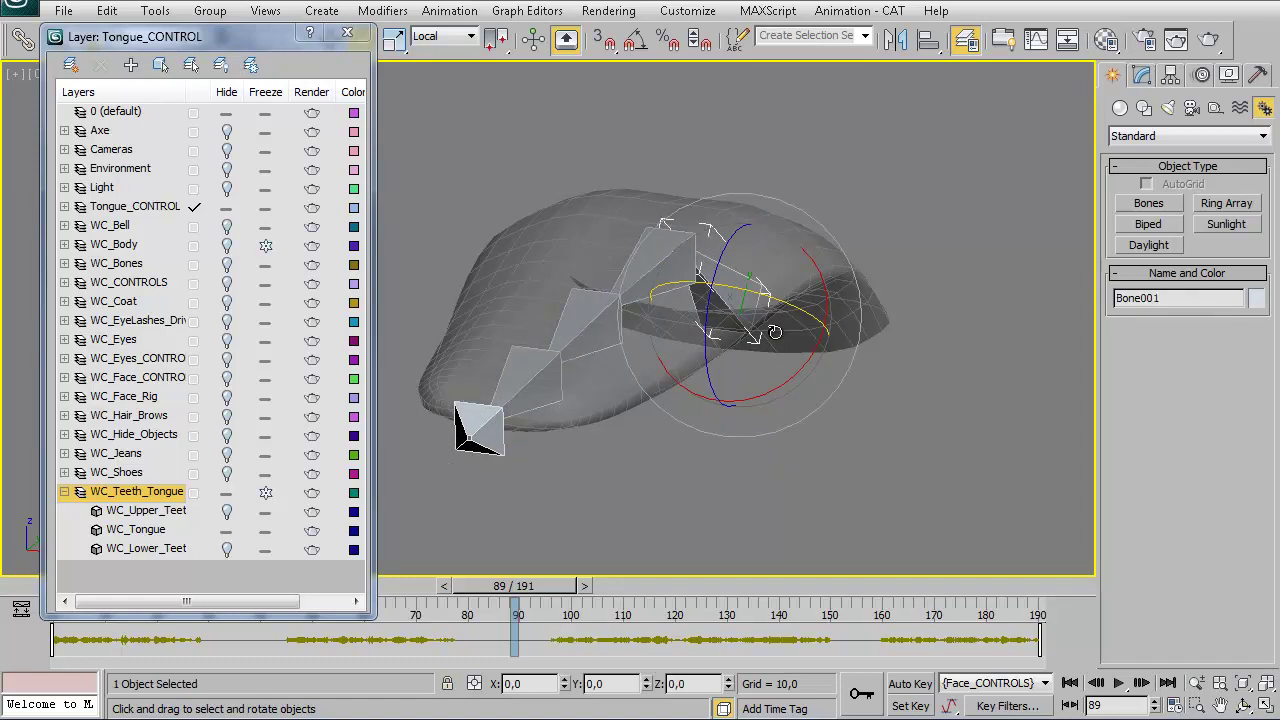
mouse_move(774, 332)
left_mouse_down()
mouse_move(726, 258)
mouse_move(712, 291)
left_mouse_up()
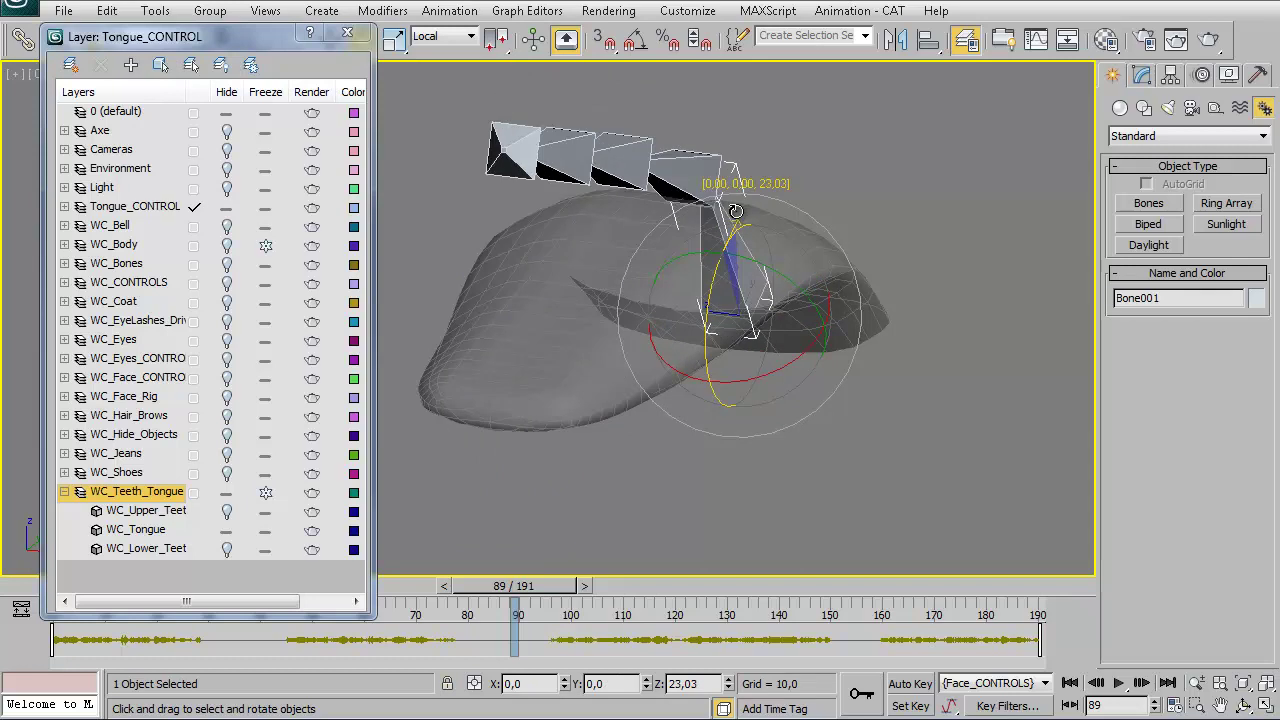
mouse_move(712, 291)
left_mouse_down()
mouse_move(830, 394)
mouse_move(789, 301)
mouse_move(650, 311)
mouse_move(403, 229)
left_mouse_up()
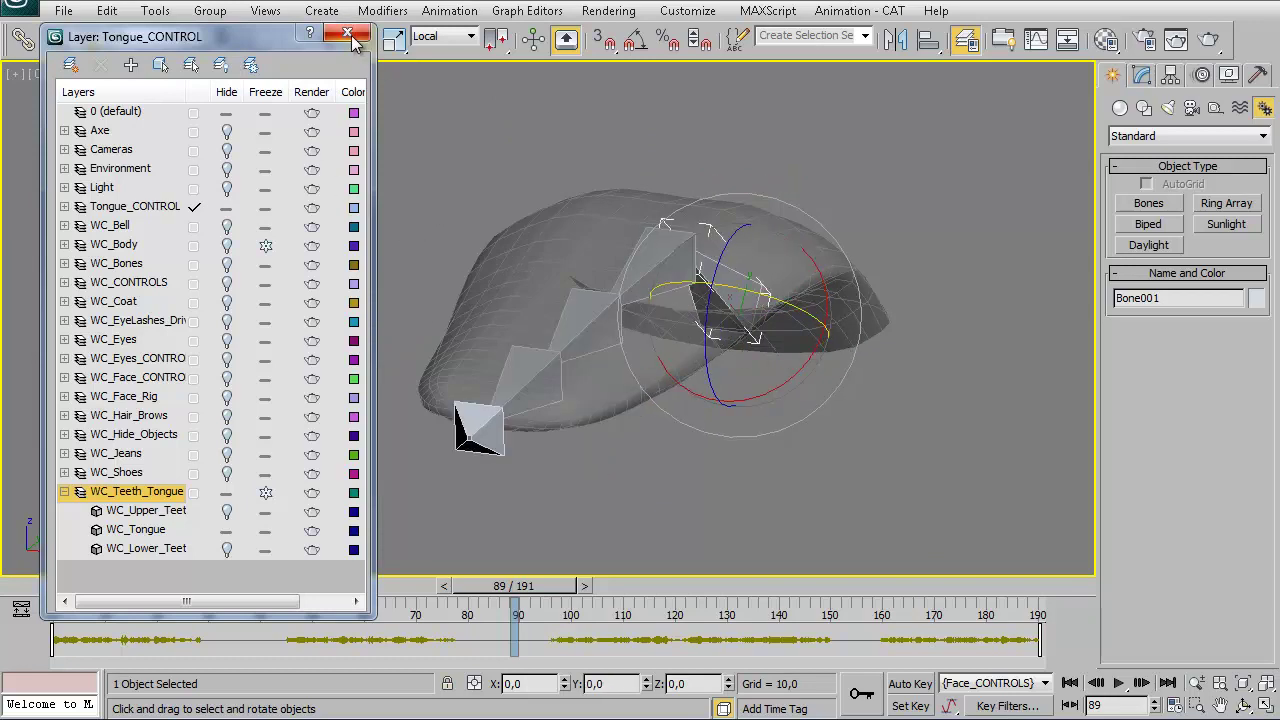
left_click(194, 492)
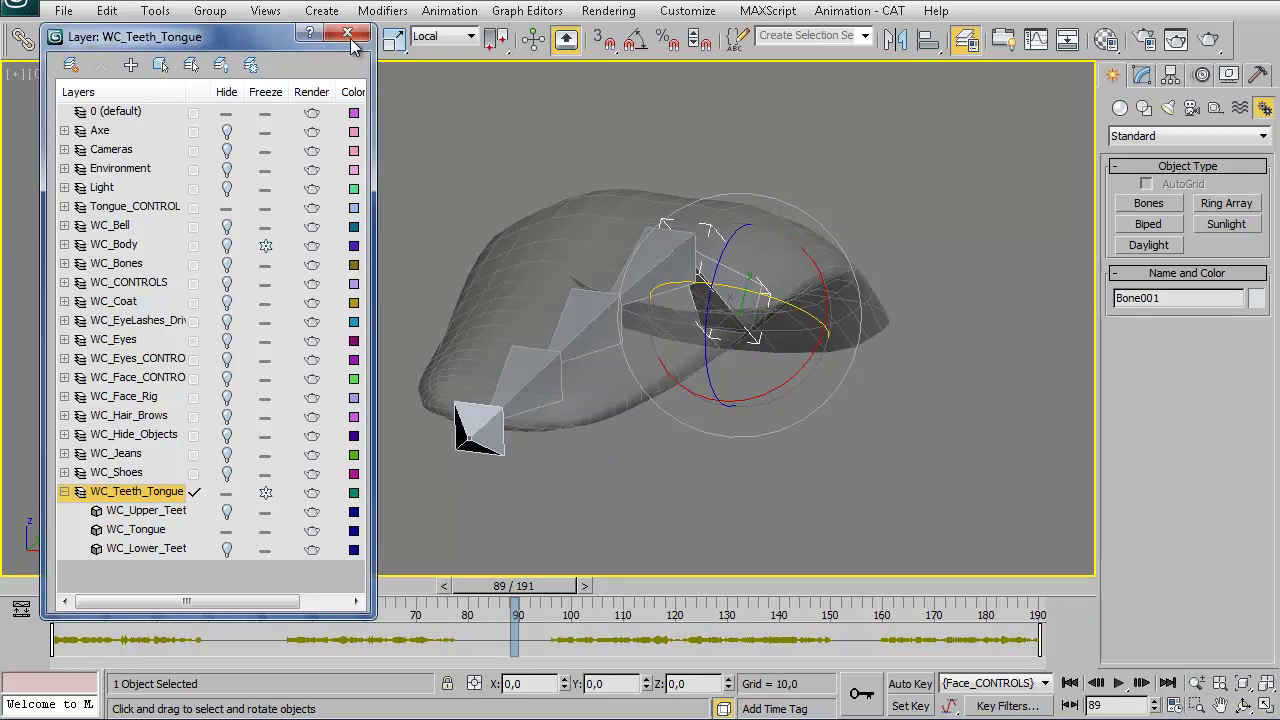
Close the Layer Manager and frame the tongue in the Front view.
left_click(348, 36)
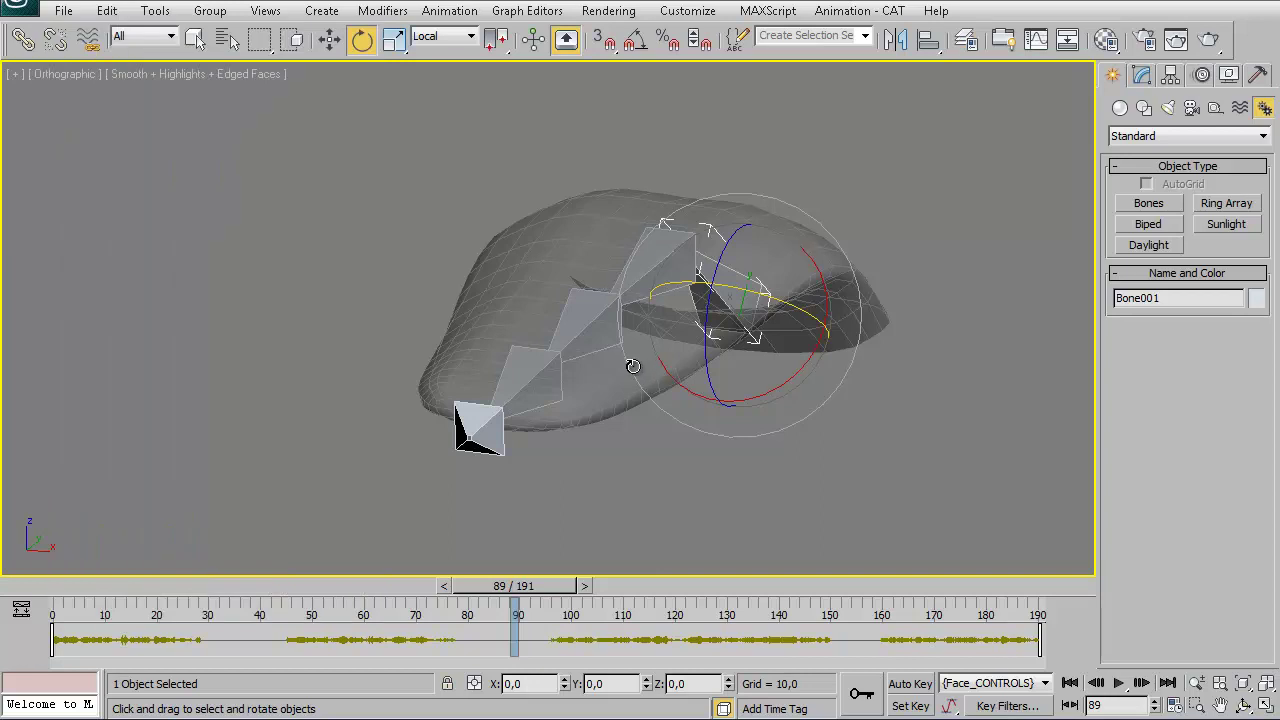
key("f")
mouse_move(609, 263)
middle_mouse_down()
mouse_move(551, 314)
mouse_move(528, 254)
mouse_move(609, 494)
middle_mouse_up()
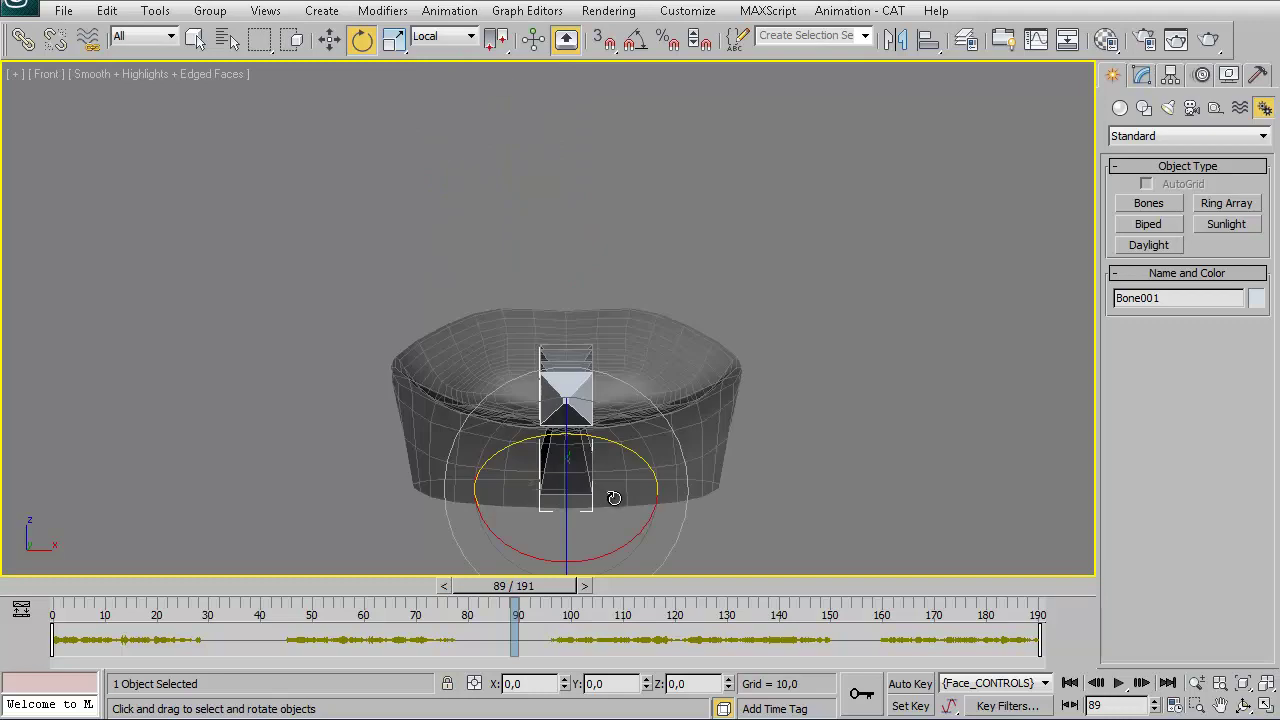
scroll(614, 366, "up", 3)
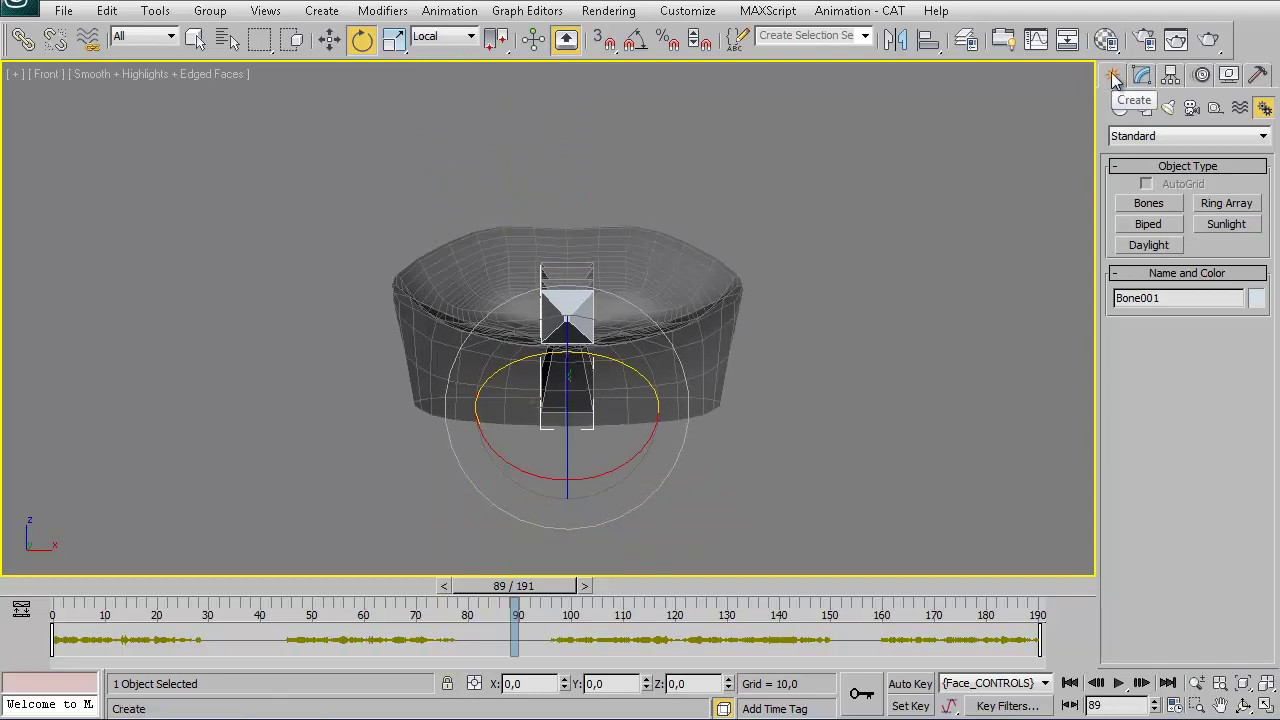
Draw a rectangle right of the tongue and set its Length and Width to 5.
left_click(1145, 108)
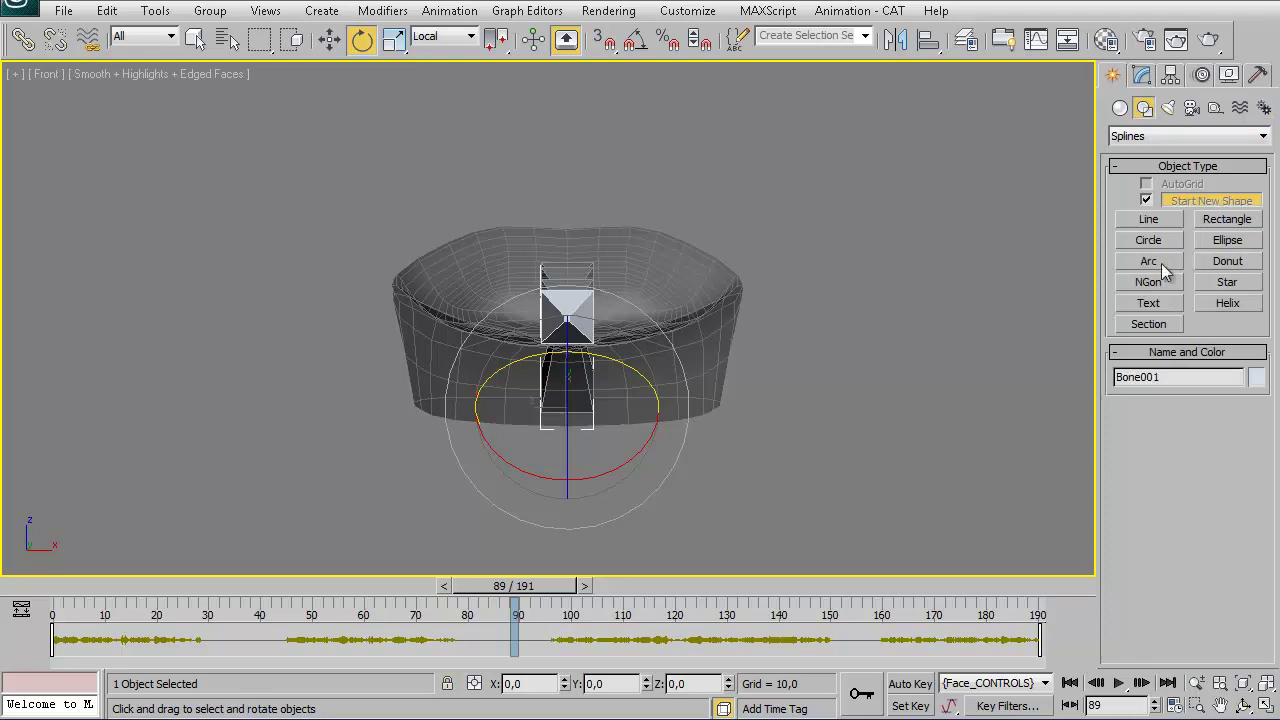
left_click(1227, 219)
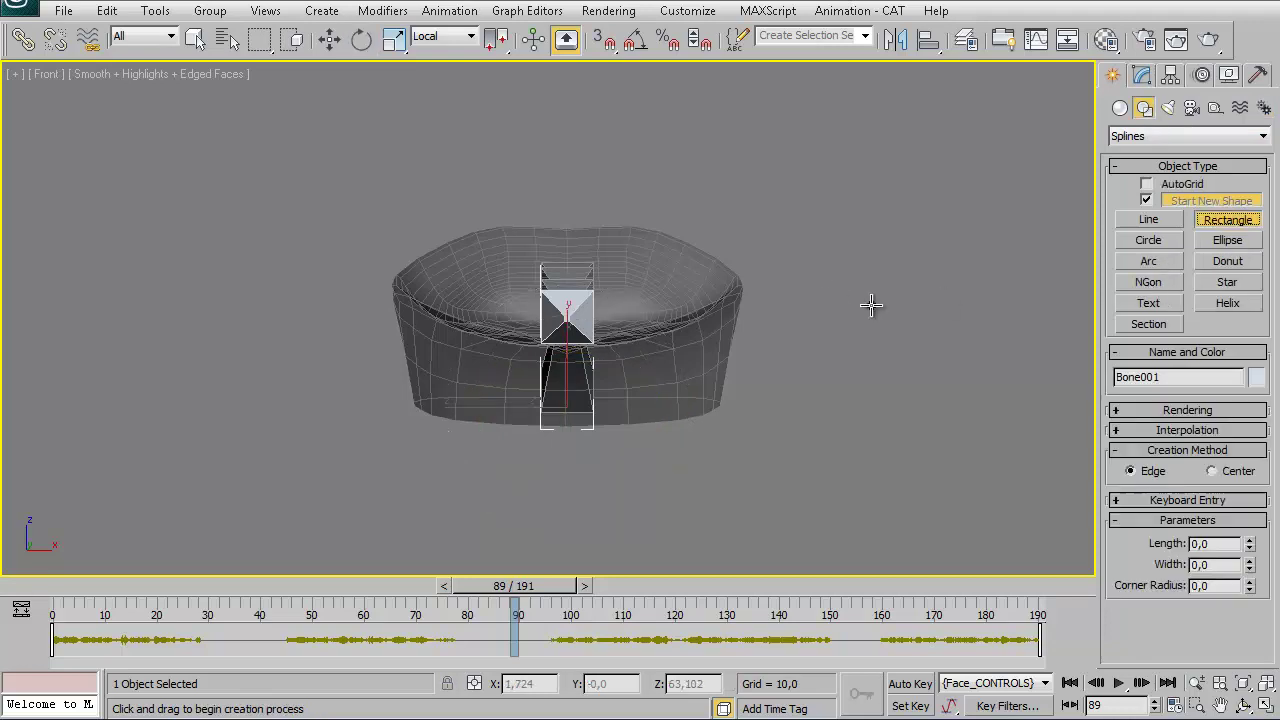
mouse_move(834, 292)
left_mouse_down()
mouse_move(899, 336)
mouse_move(912, 330)
left_mouse_up()
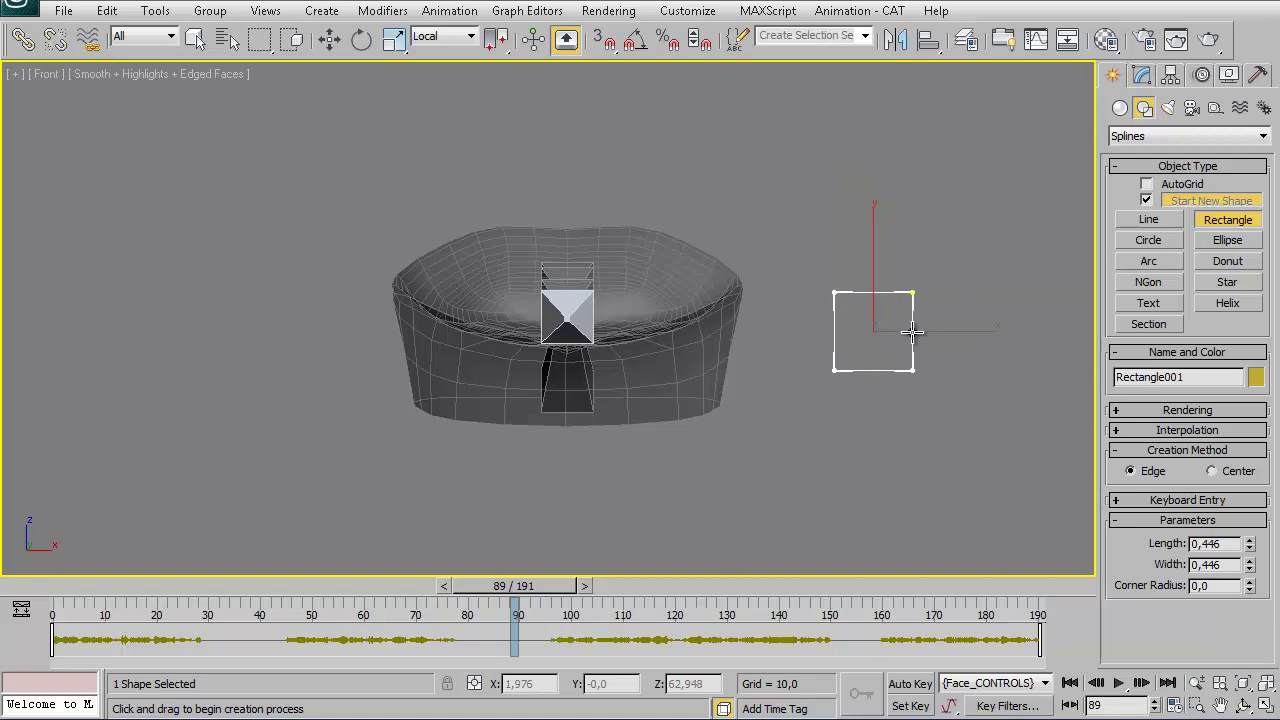
left_click_drag(912, 330, 918, 348)
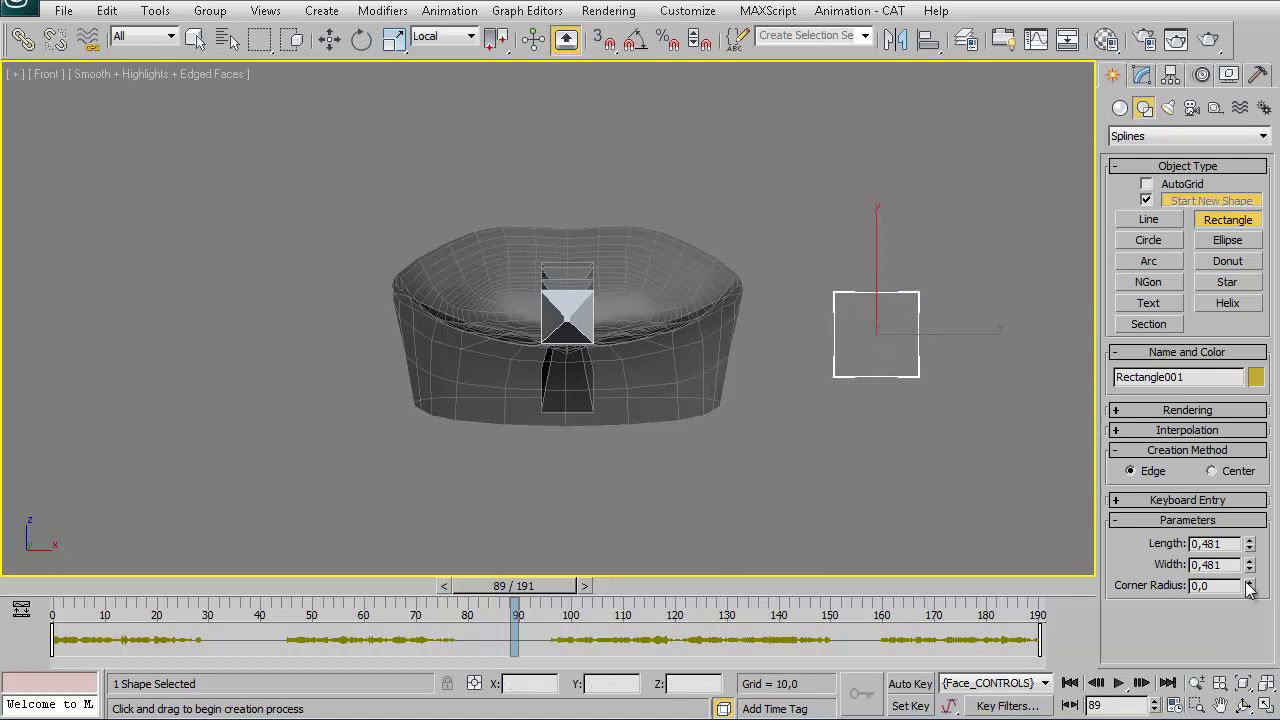
double_click(1234, 545)
double_click(1215, 565)
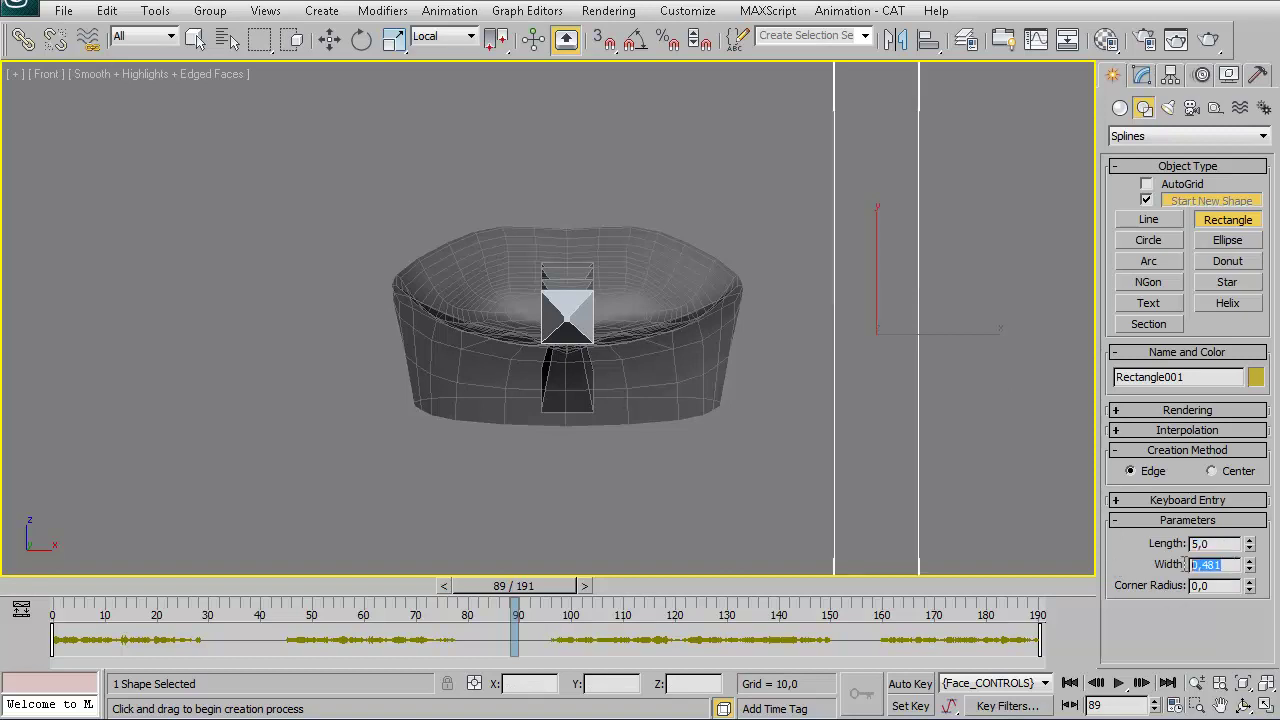
type("5")
key("Return")
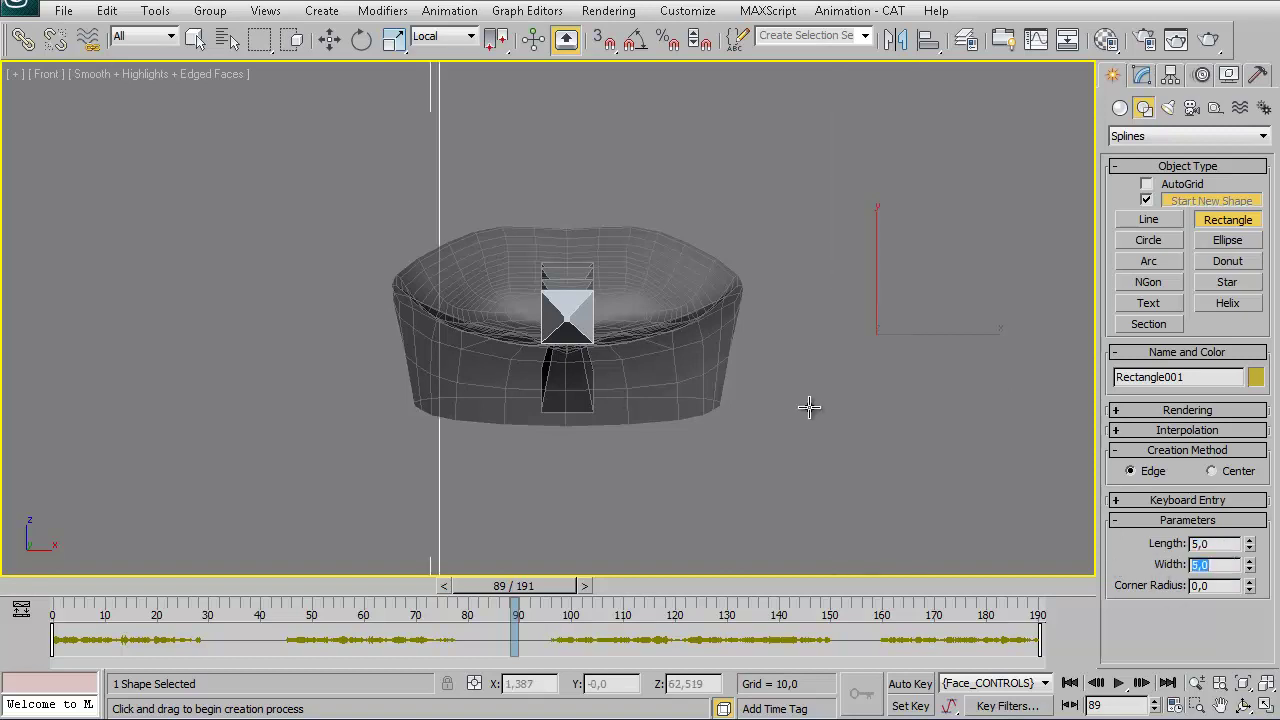
scroll(794, 374, "down", 1)
scroll(777, 387, "down", 5)
middle_click_drag(866, 394, 799, 385)
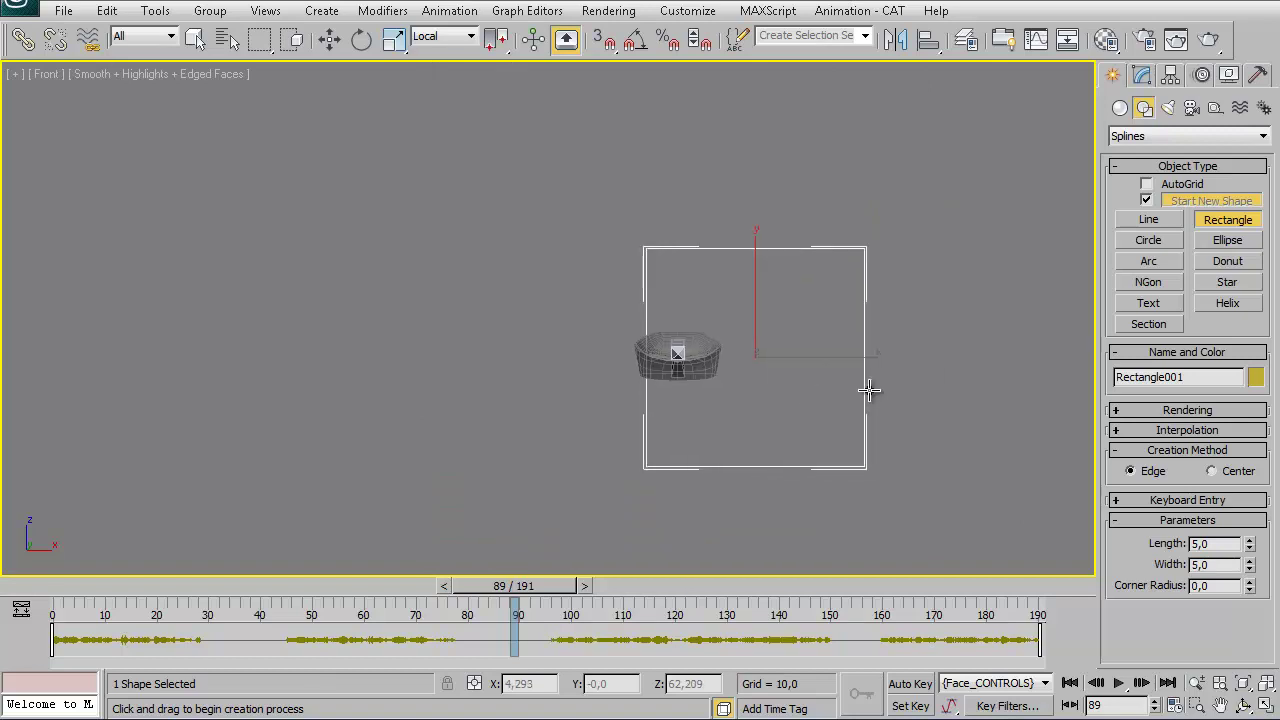
Draw a small circle, Circle001 (radius about 0,857), right of the rectangle in the front view.
left_click(1147, 241)
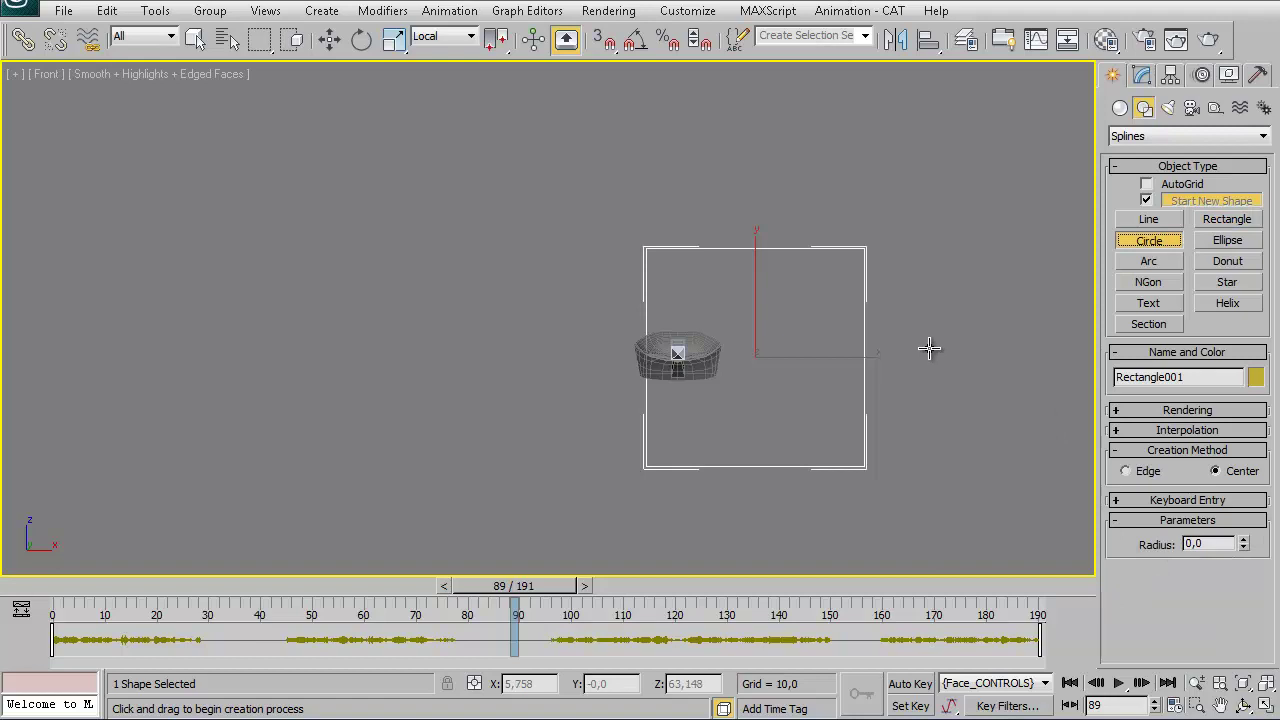
left_click_drag(929, 349, 951, 380)
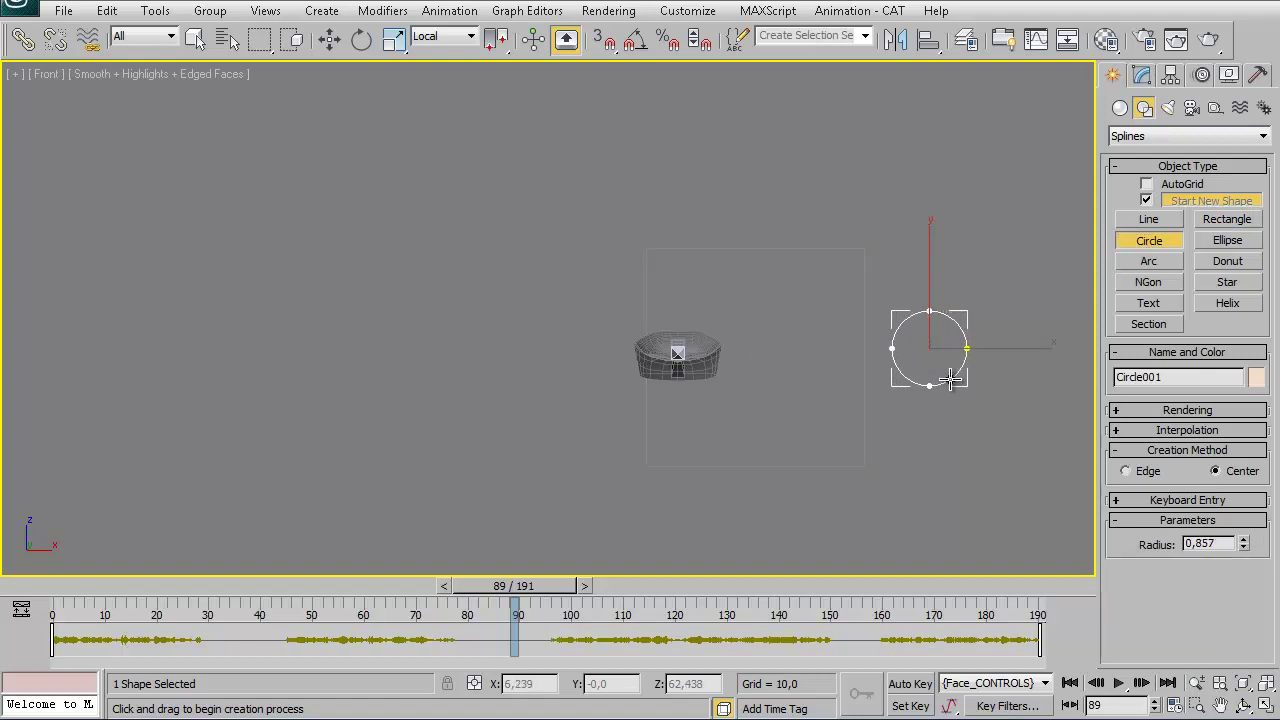
key("e")
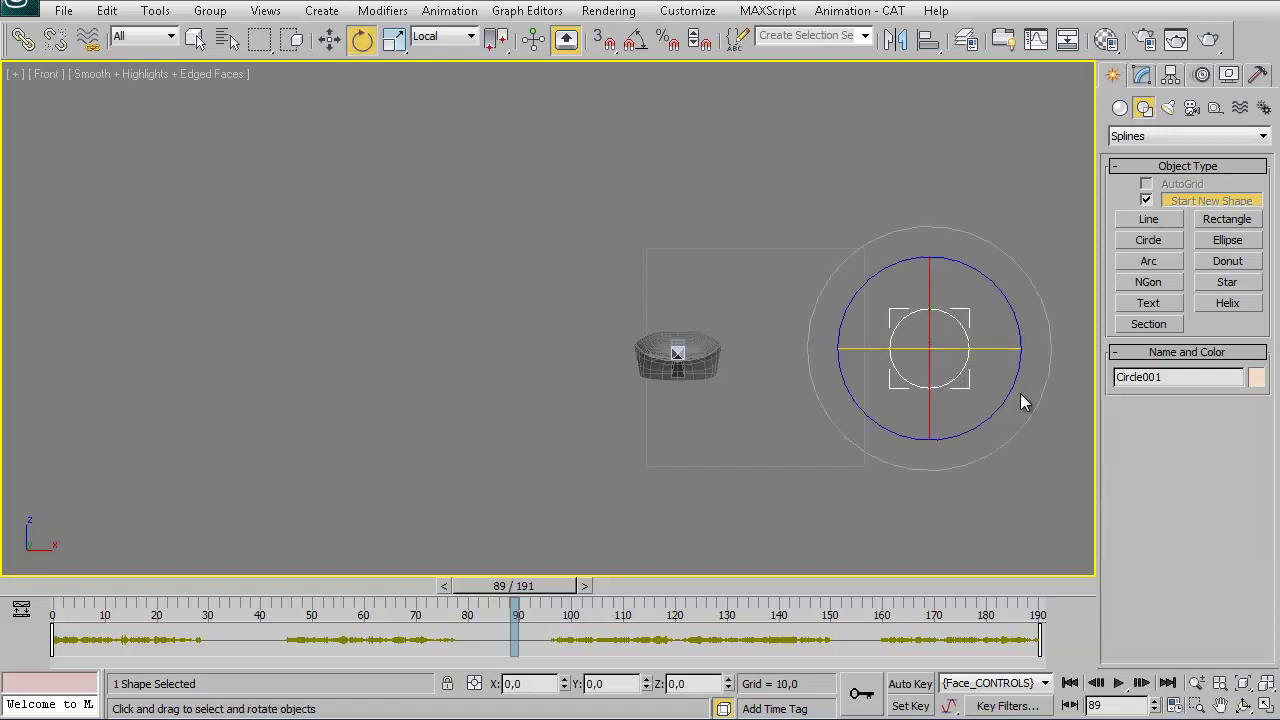
middle_click_drag(986, 403, 797, 408)
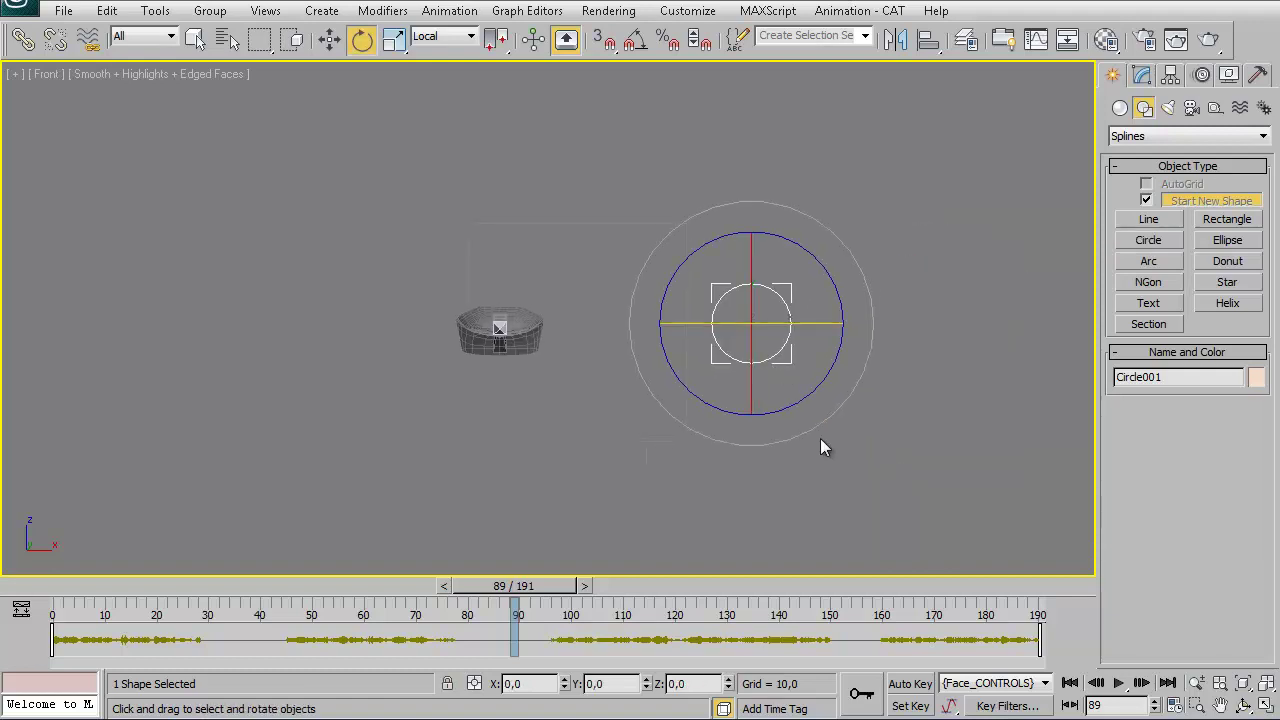
key("alt+a")
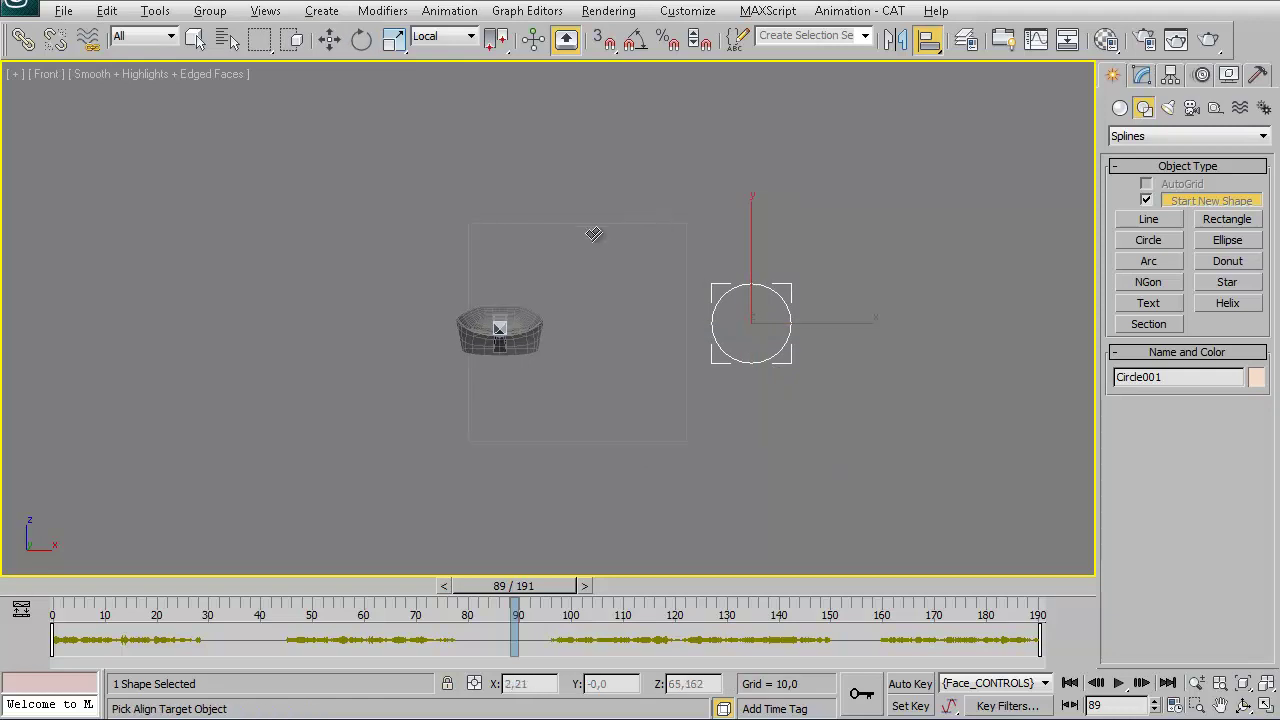
Unfreeze the WC_Teeth_Tongue layer, unhide the upper and lower teeth, and select both.
key("w")
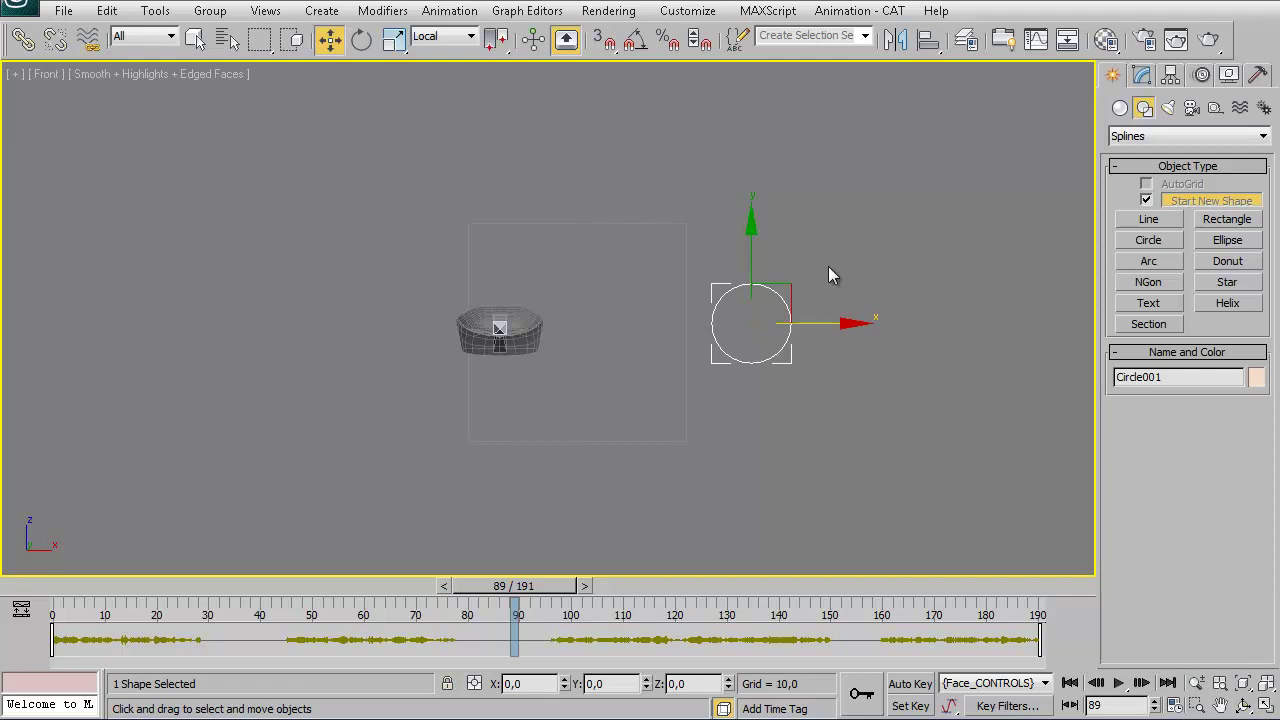
left_click(966, 40)
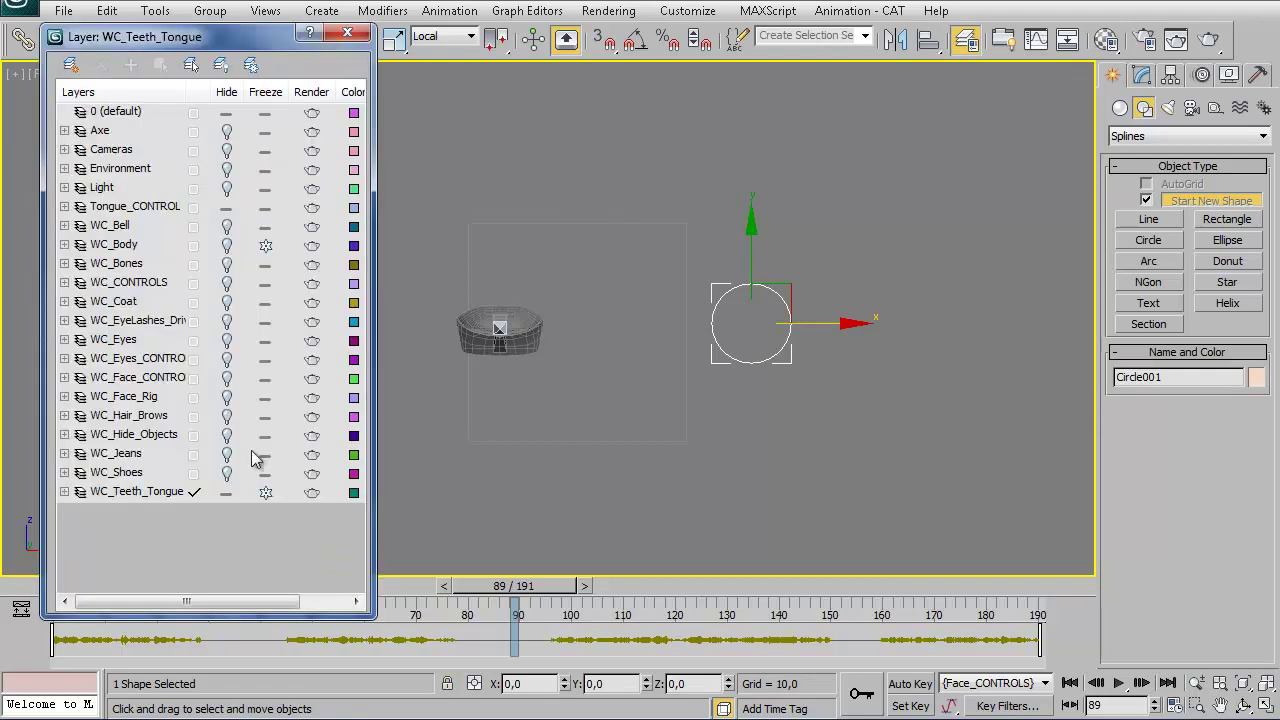
left_click(270, 494)
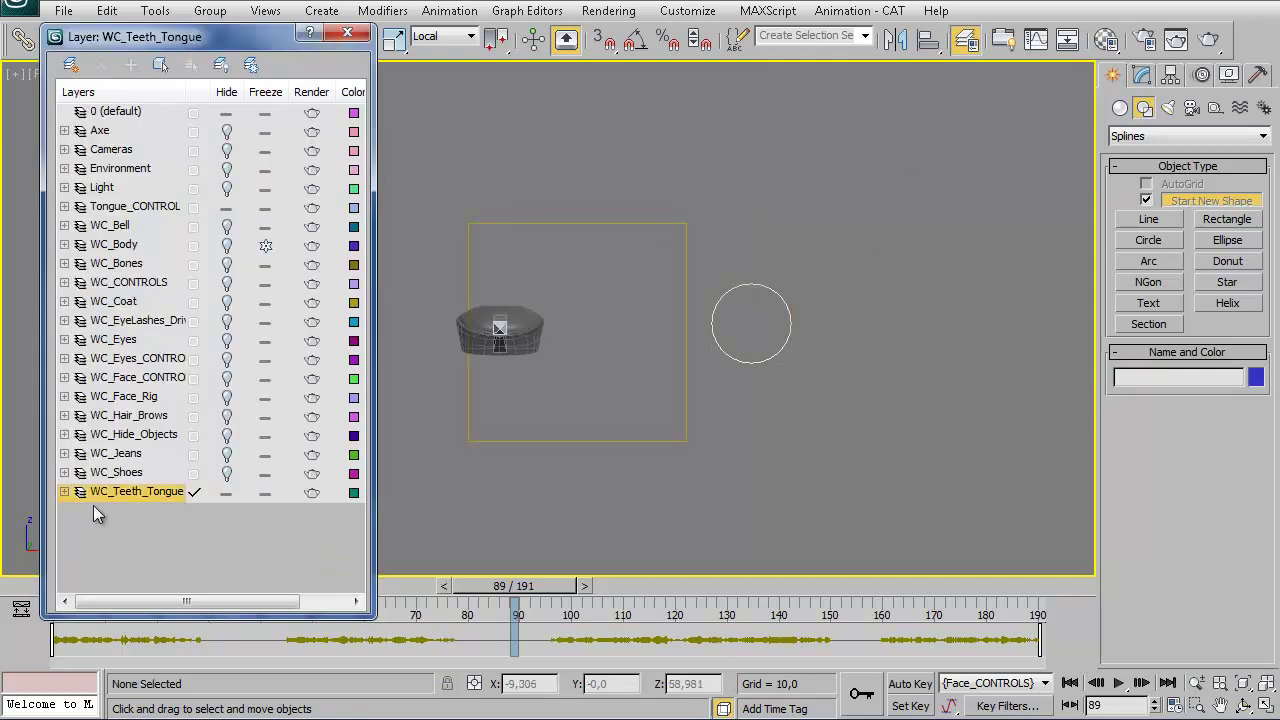
left_click(64, 492)
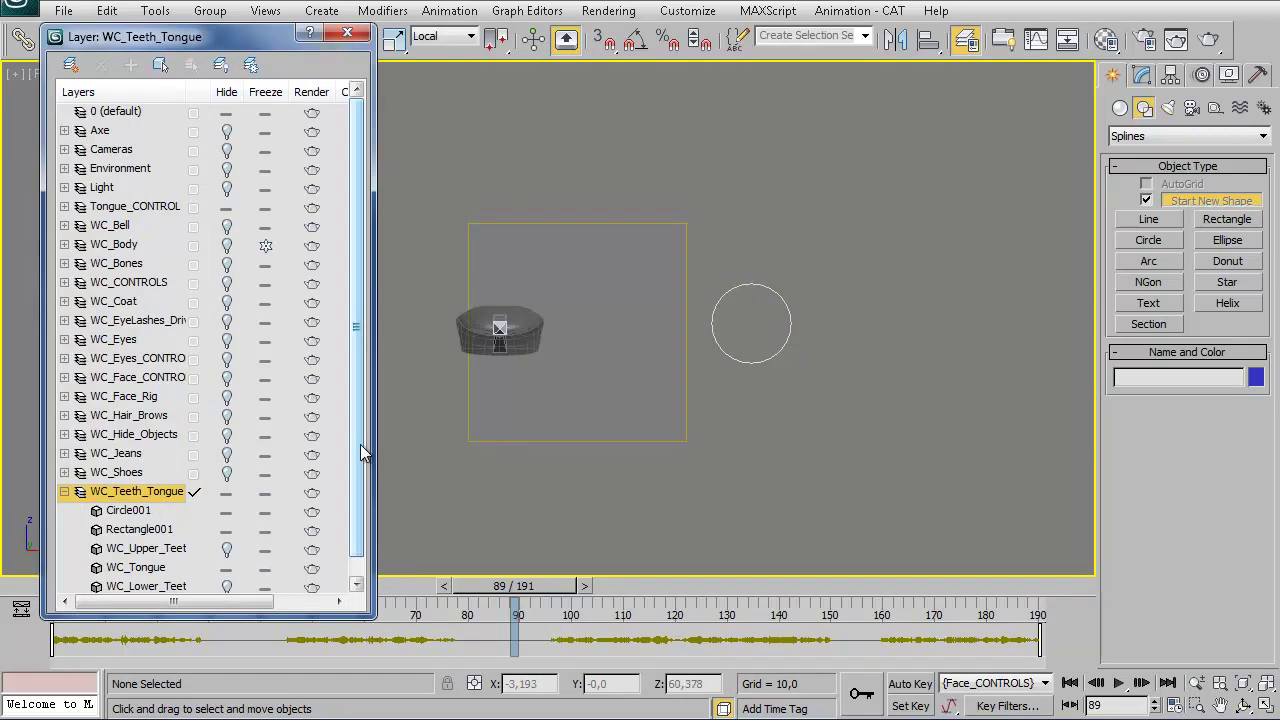
scroll(362, 506, "down", 1)
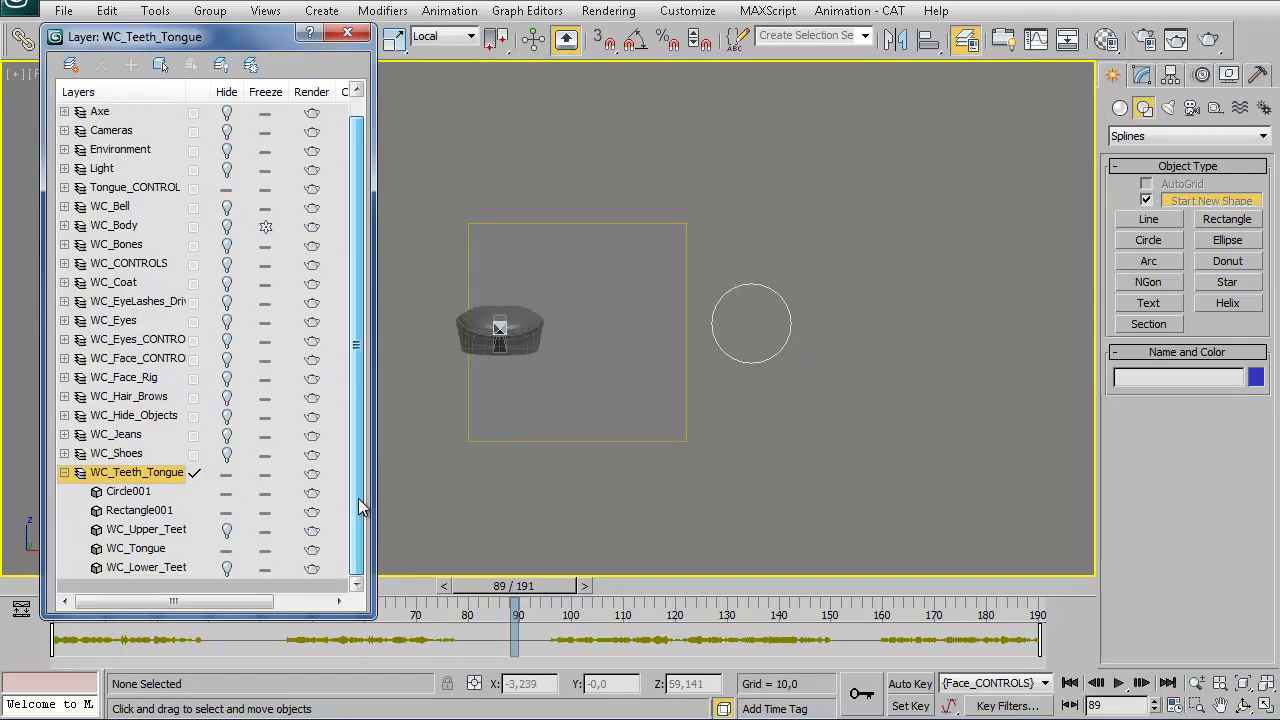
left_click(227, 529)
left_click(227, 566)
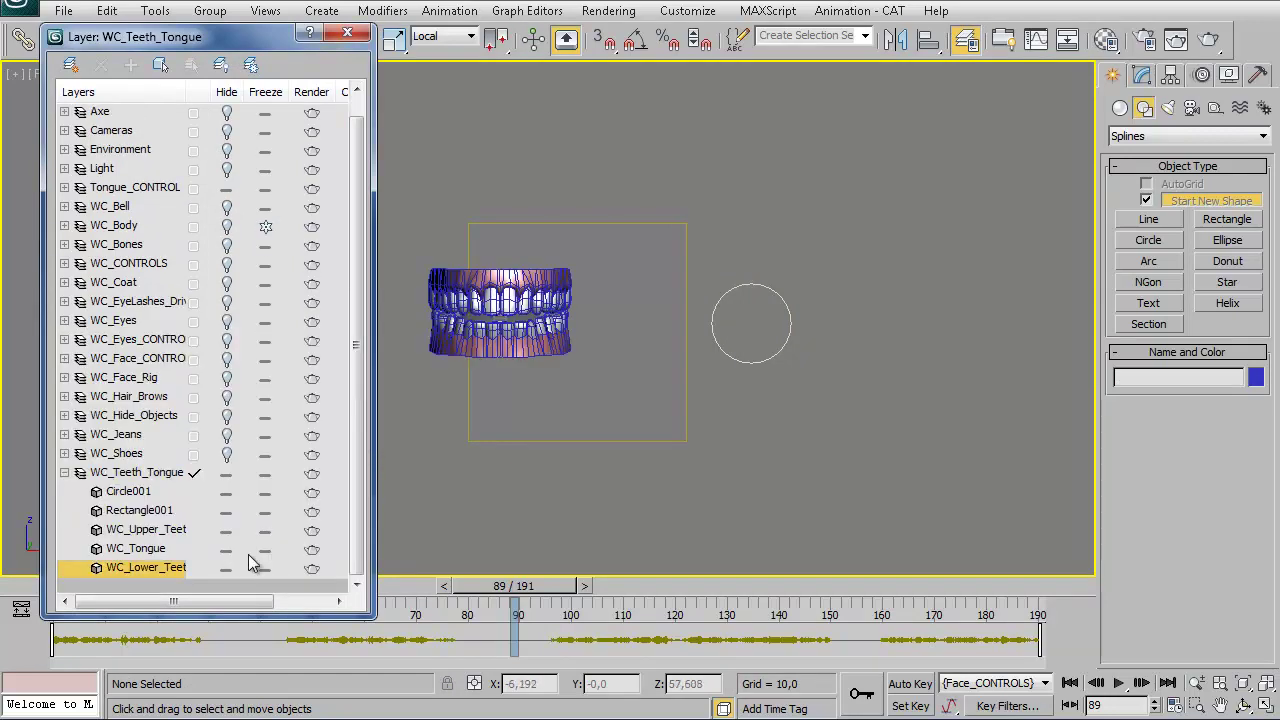
left_click(557, 349)
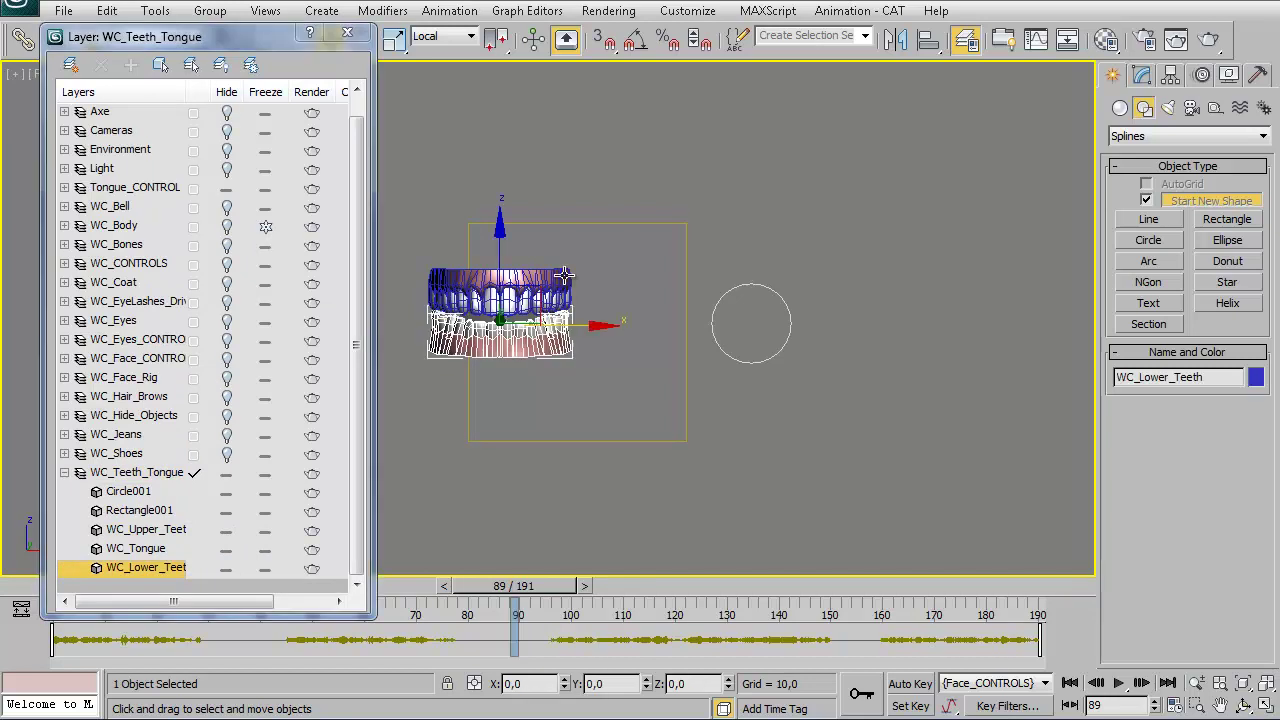
left_click(564, 275, "ctrl")
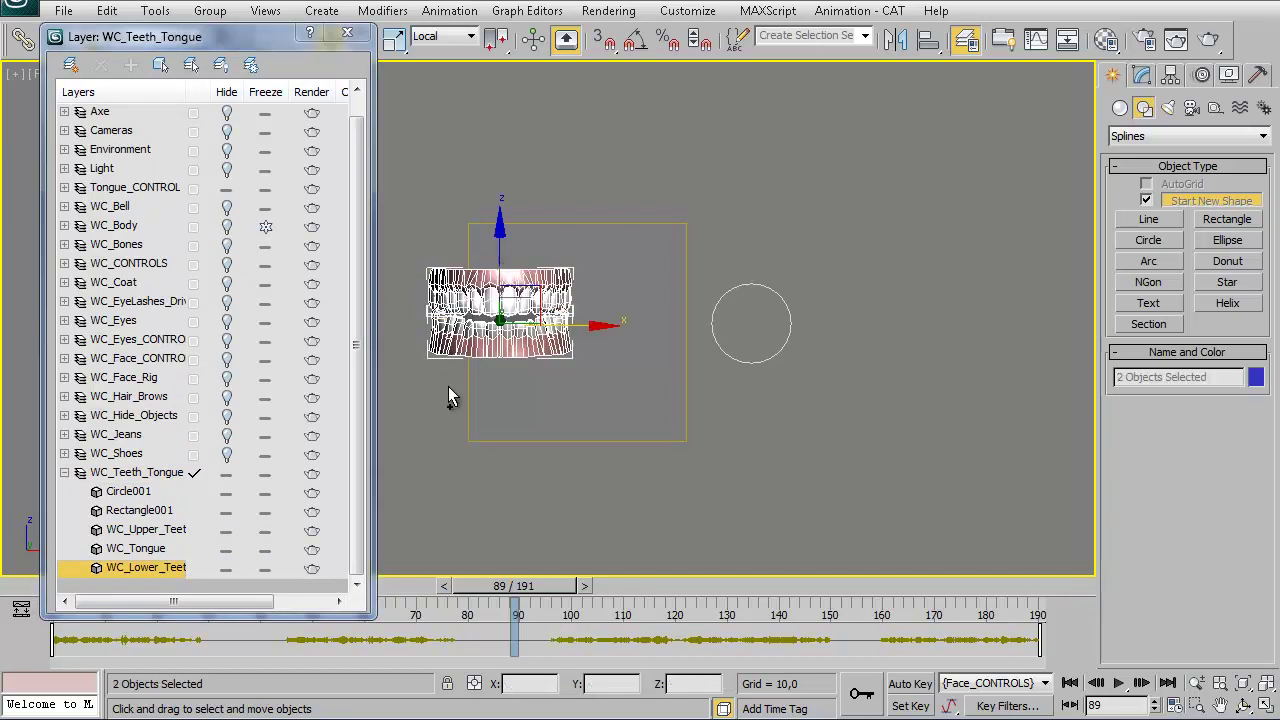
Put the selected teeth on a new layer named Teeth and hide it.
left_click(70, 64)
left_click(129, 190)
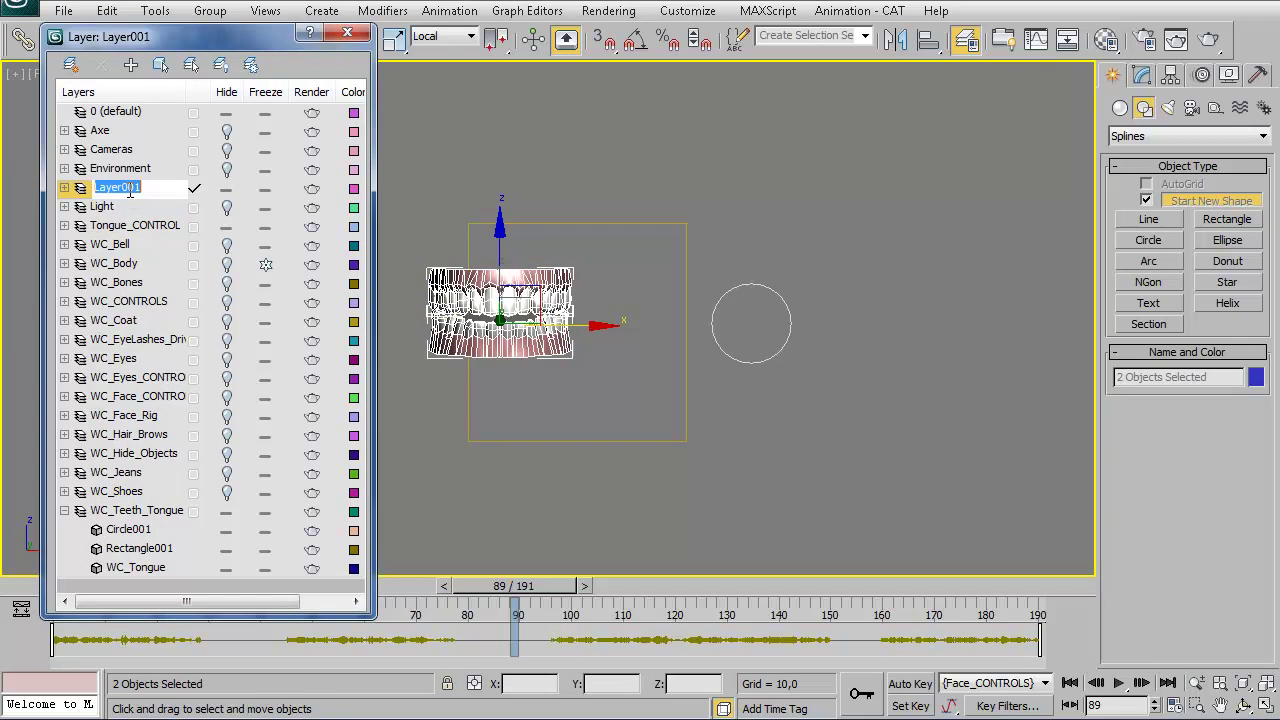
type("Tee")
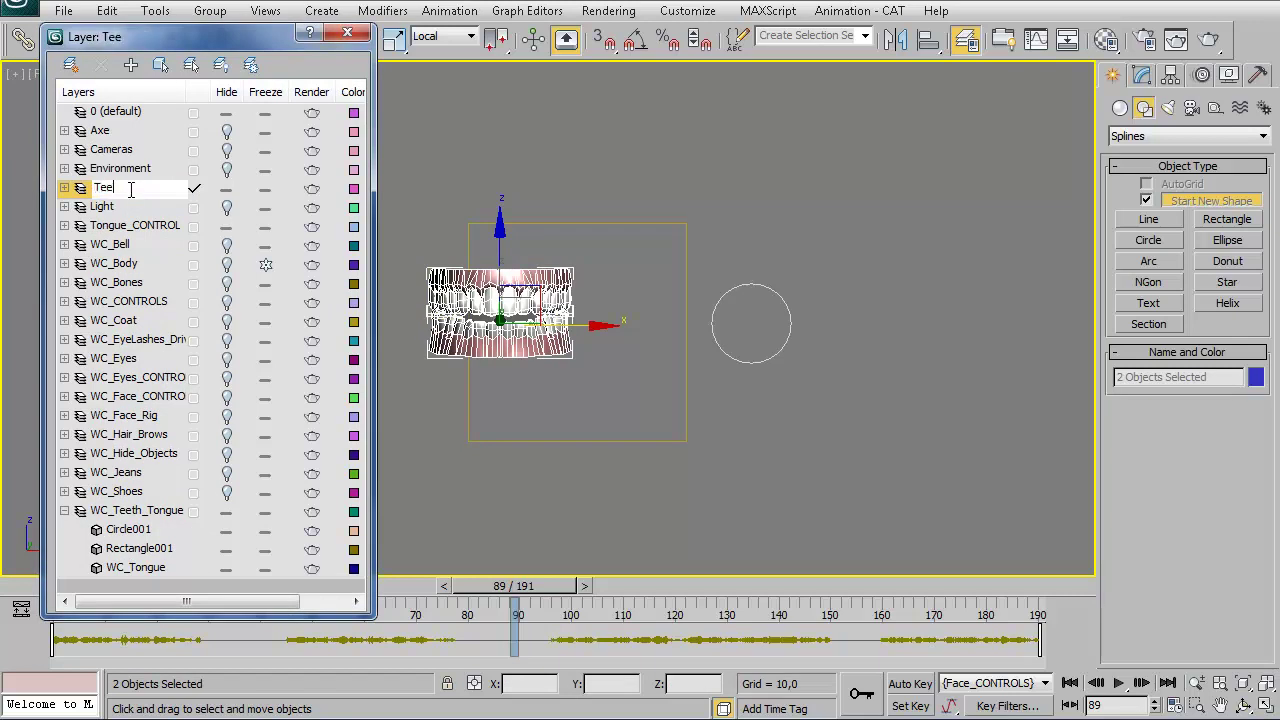
type("th")
left_click(227, 190)
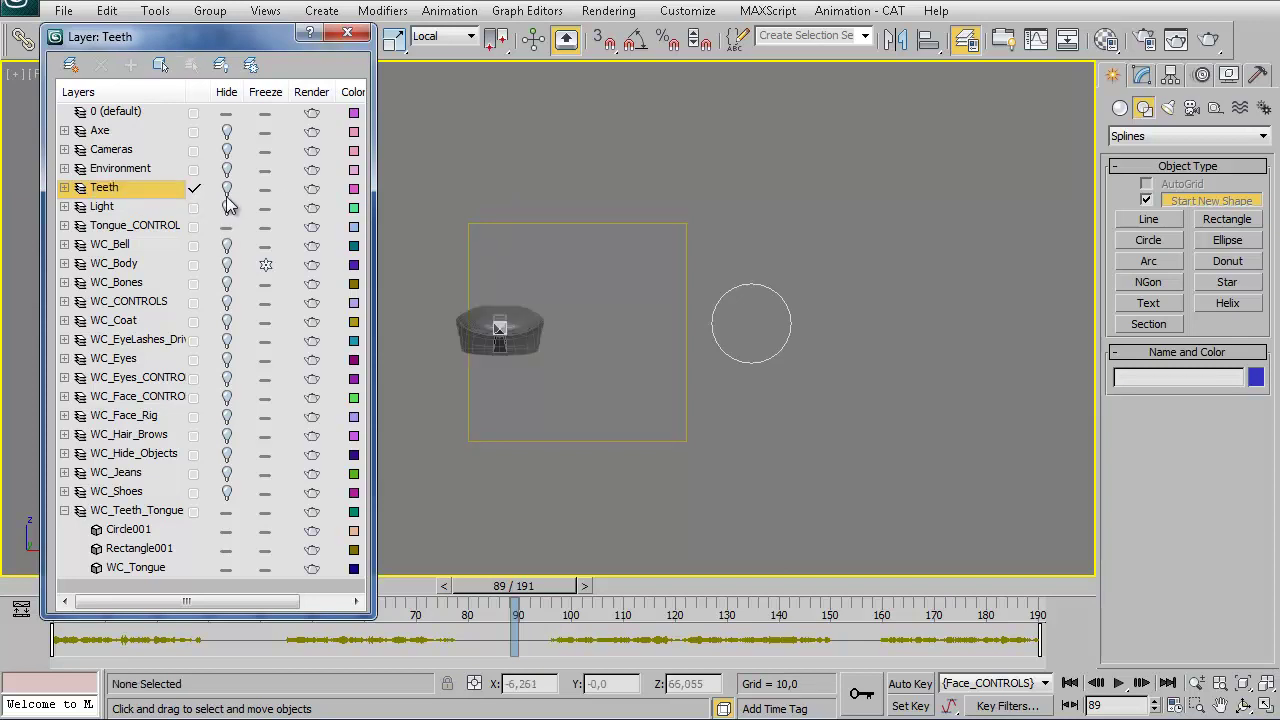
left_click(227, 189)
left_click(227, 189)
Rename the WC_Teeth_Tongue layer to WC_Tongue and close the Layer Manager.
left_click(143, 516)
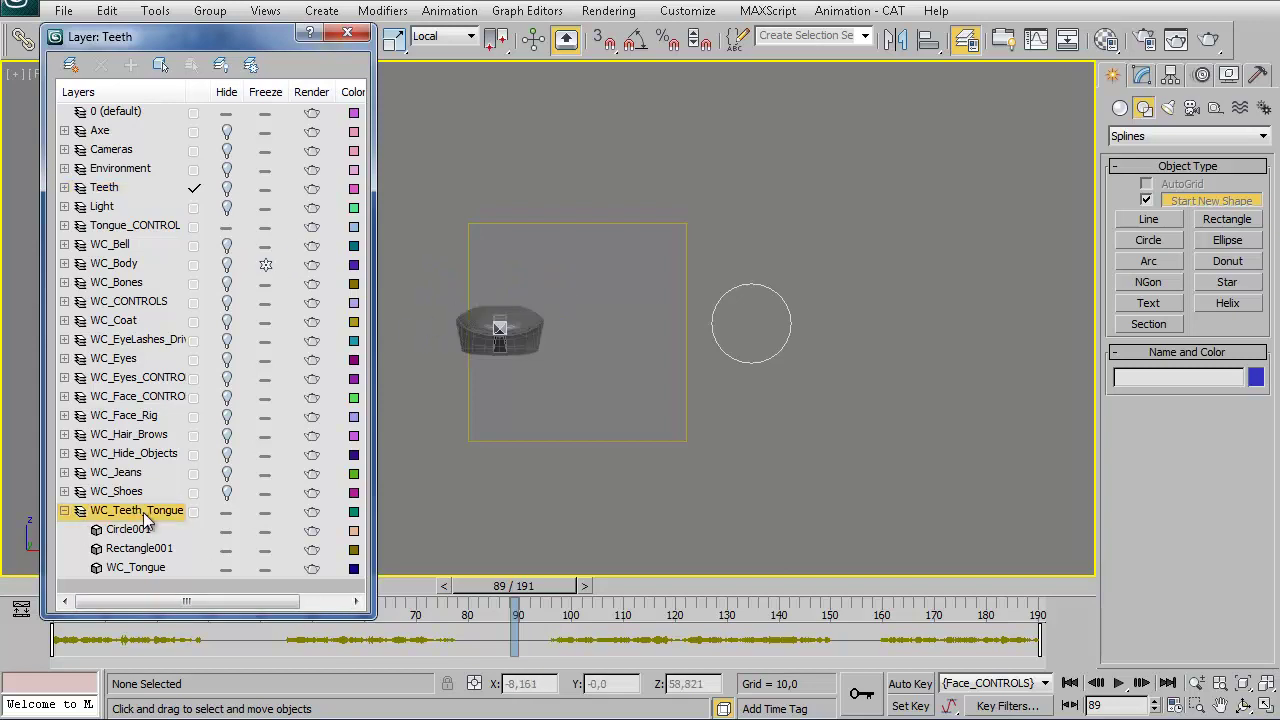
left_click(145, 514)
left_click_drag(144, 513, 116, 514)
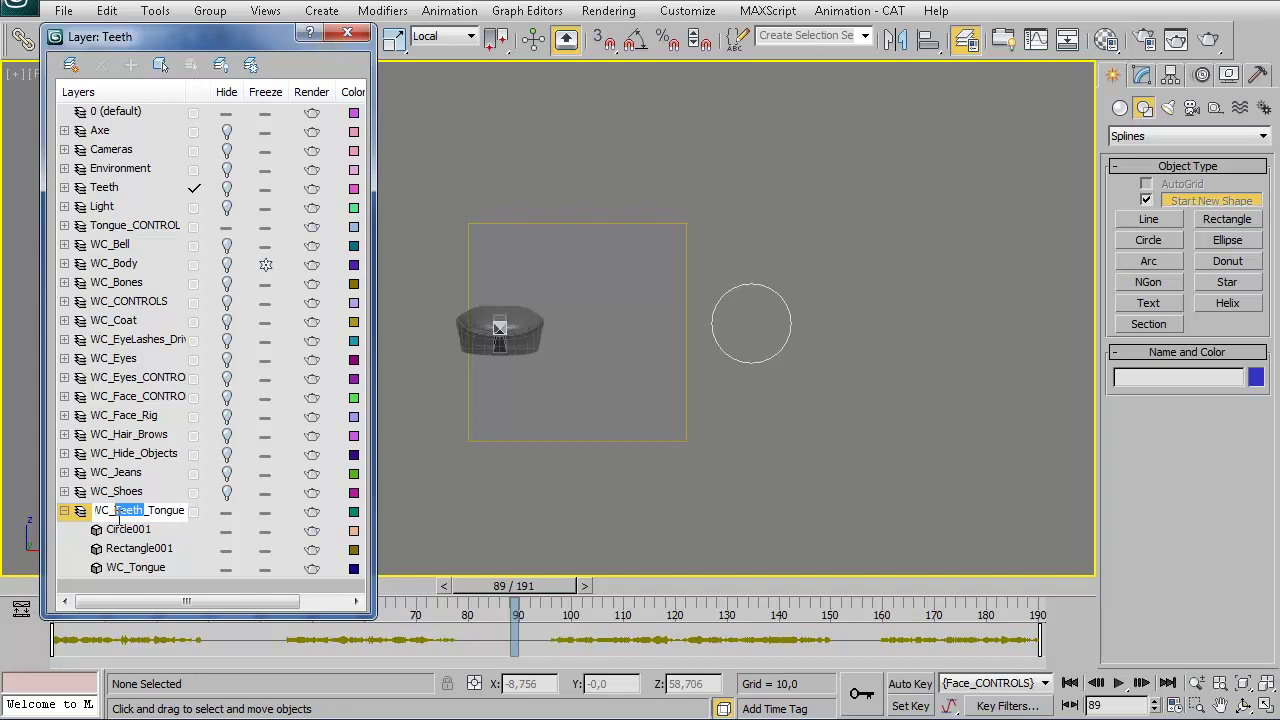
key("Delete")
key("Return")
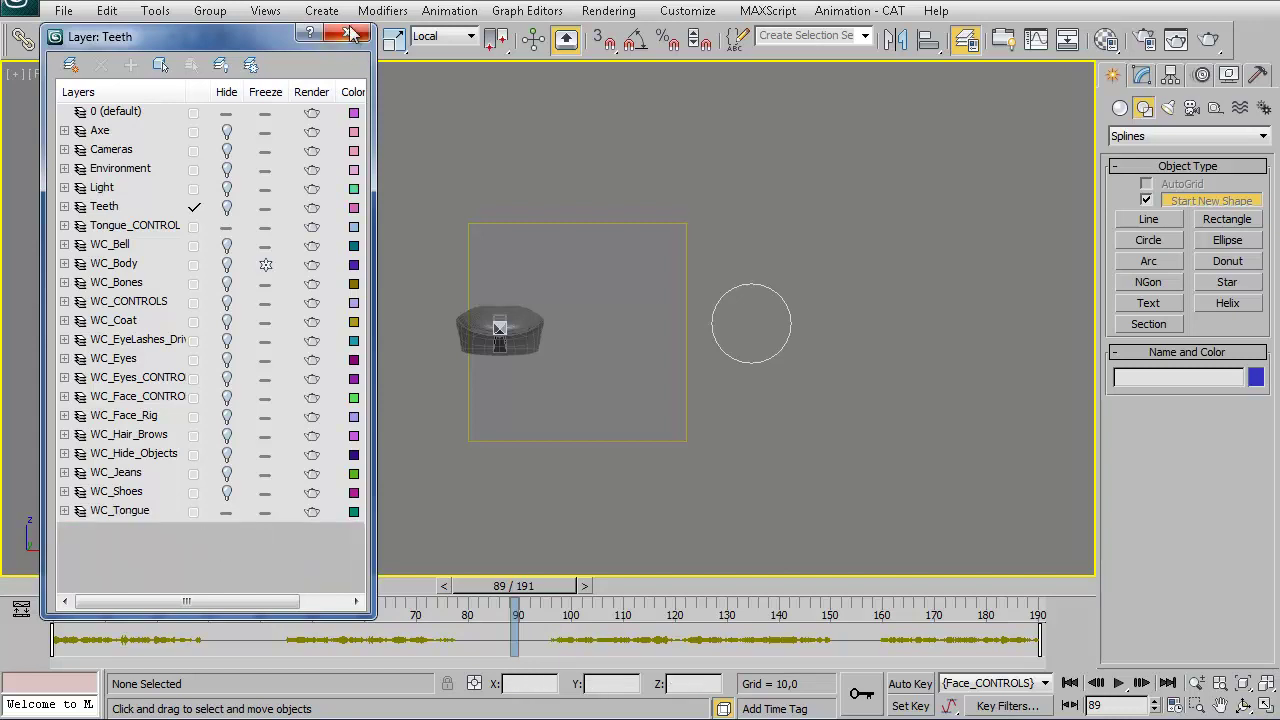
left_click(347, 33)
left_click(748, 362)
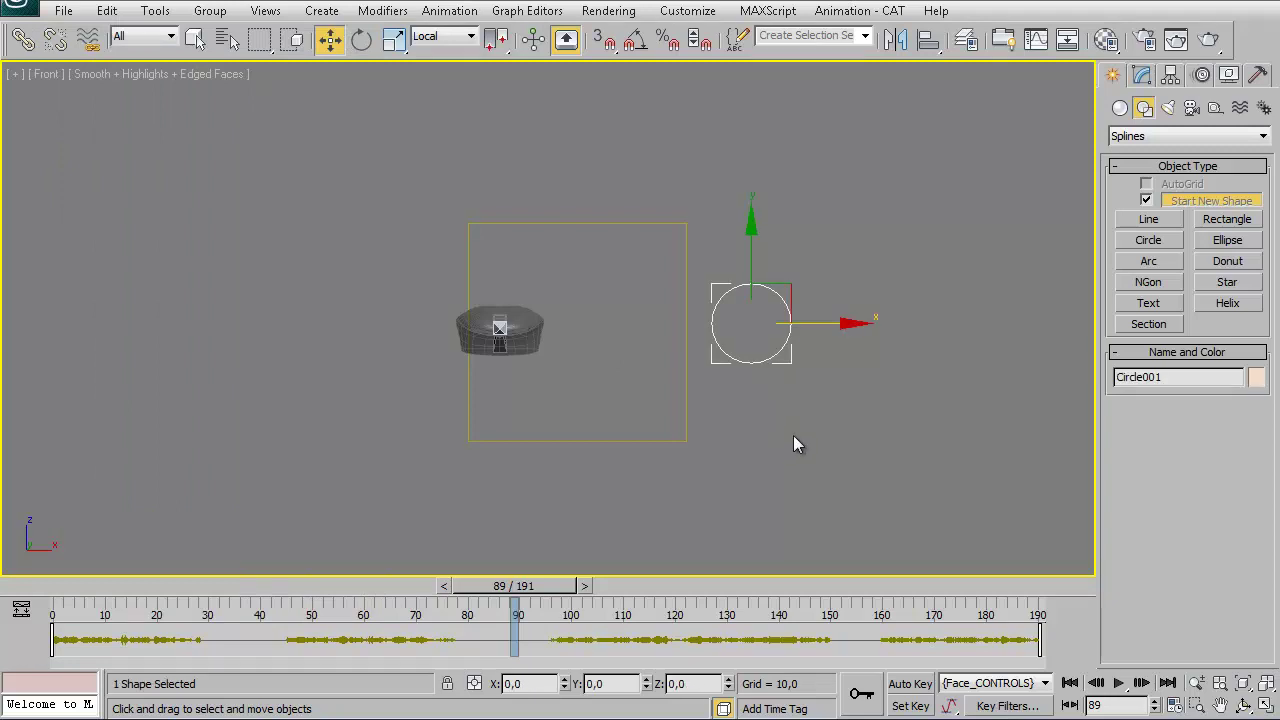
Align Circle001 and Rectangle001 pivot-to-pivot on X, Y and Z Position.
key("alt+a")
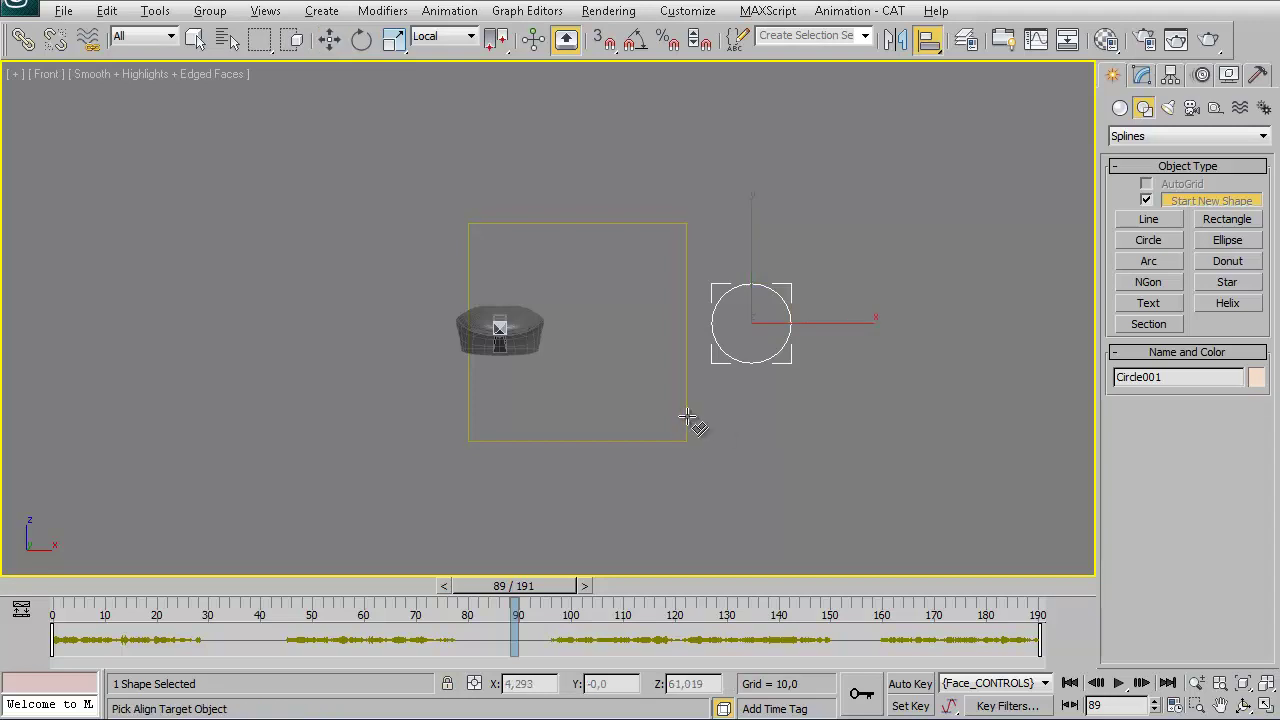
left_click(687, 416)
left_click_drag(600, 163, 835, 158)
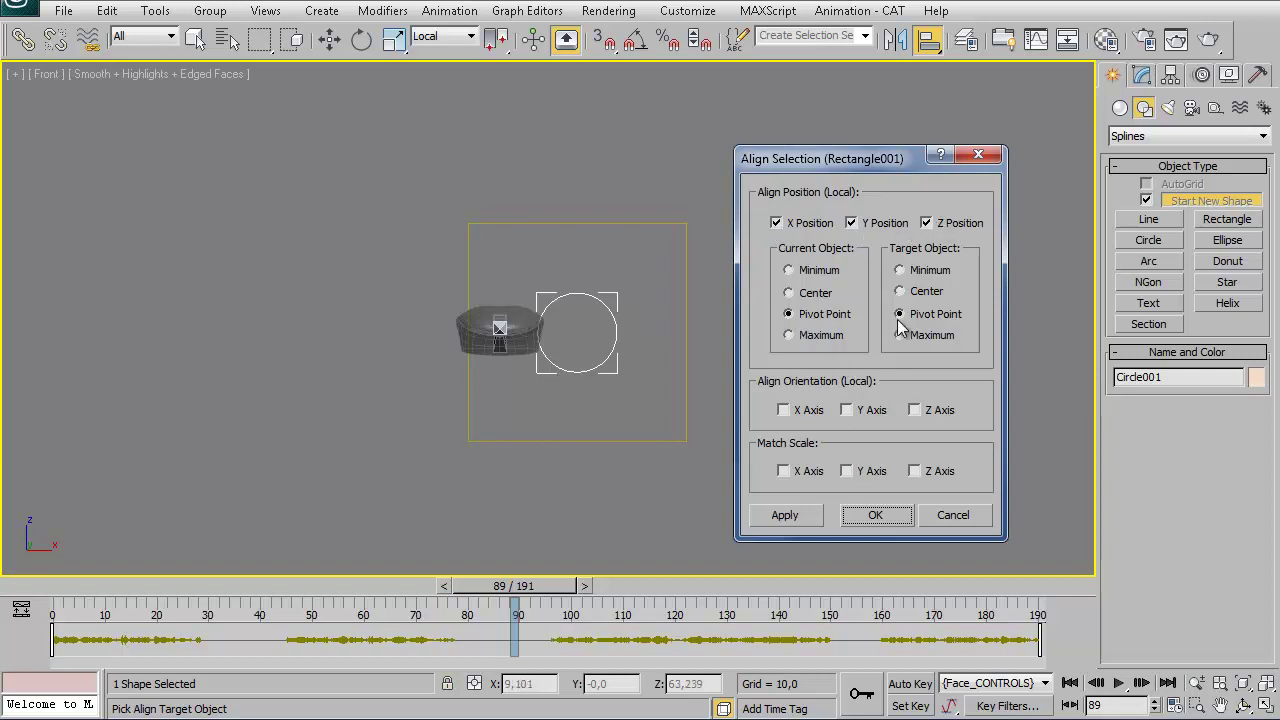
left_click(876, 515)
middle_click_drag(712, 446, 645, 460)
scroll(531, 420, "up", 2)
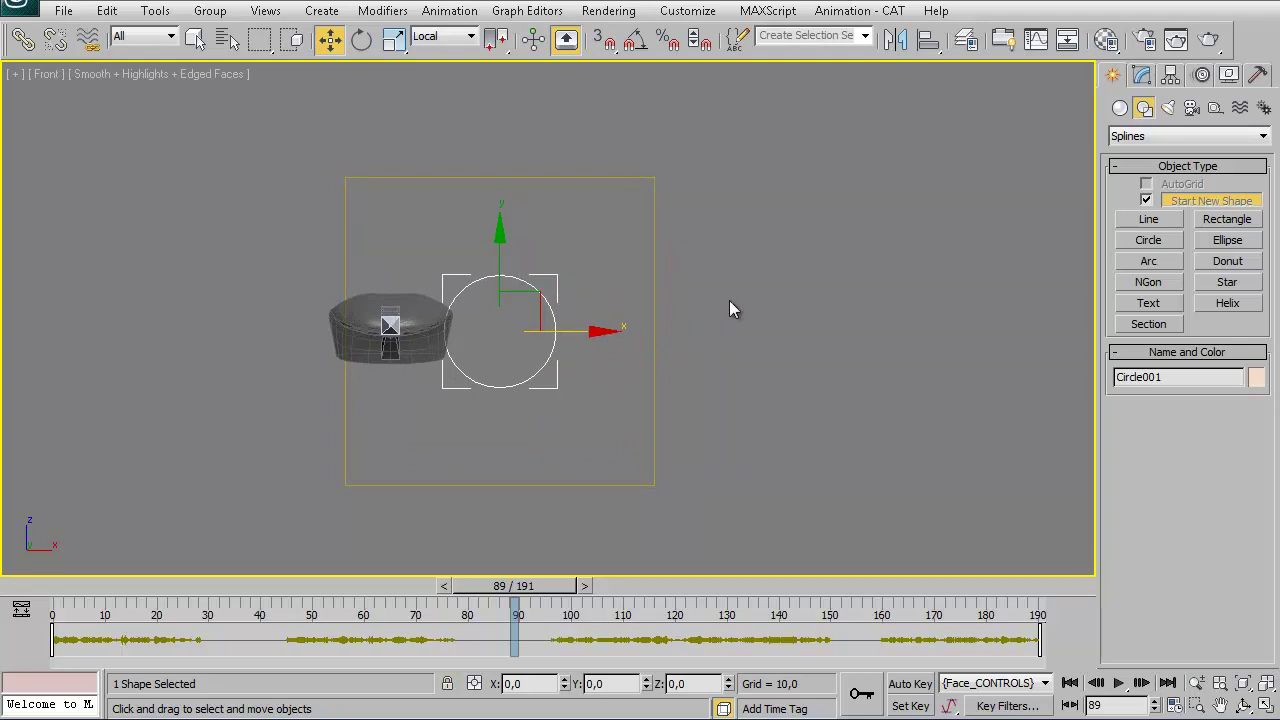
left_click_drag(658, 301, 658, 302, "ctrl")
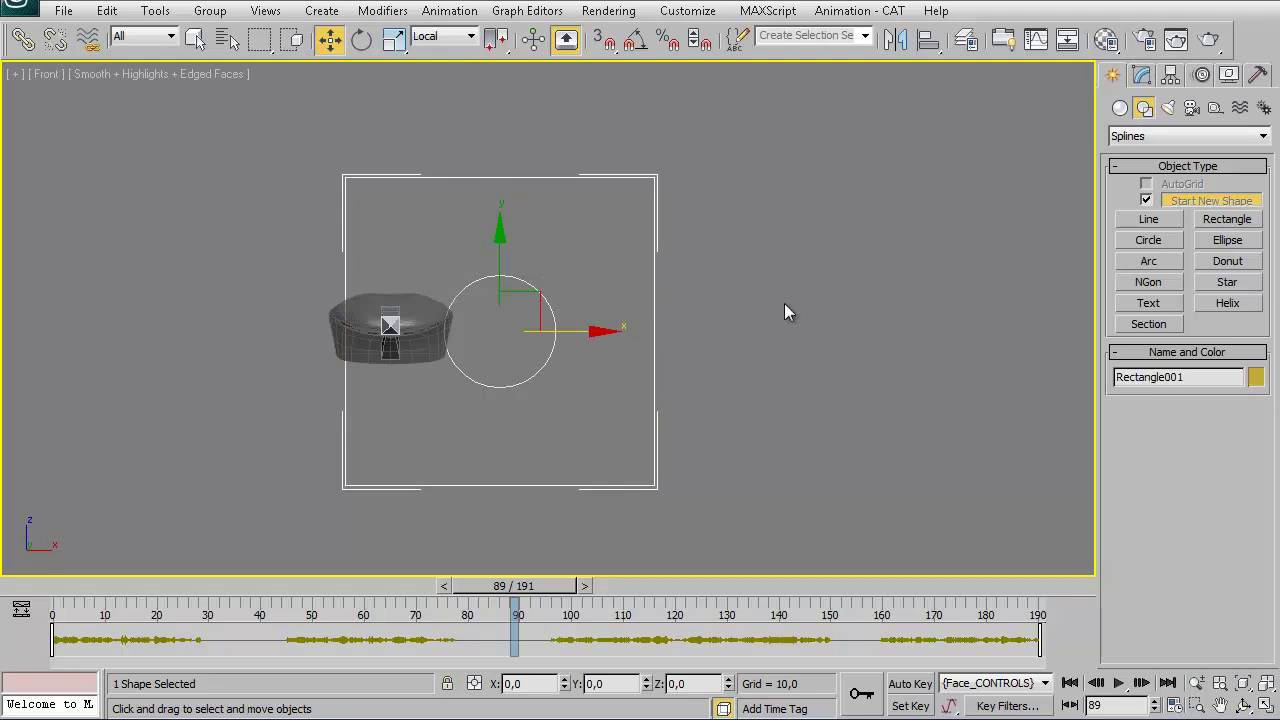
Select both the circle and rectangle and reset their transforms with Reset XForm.
left_click(540, 302, "ctrl")
left_click(1258, 76)
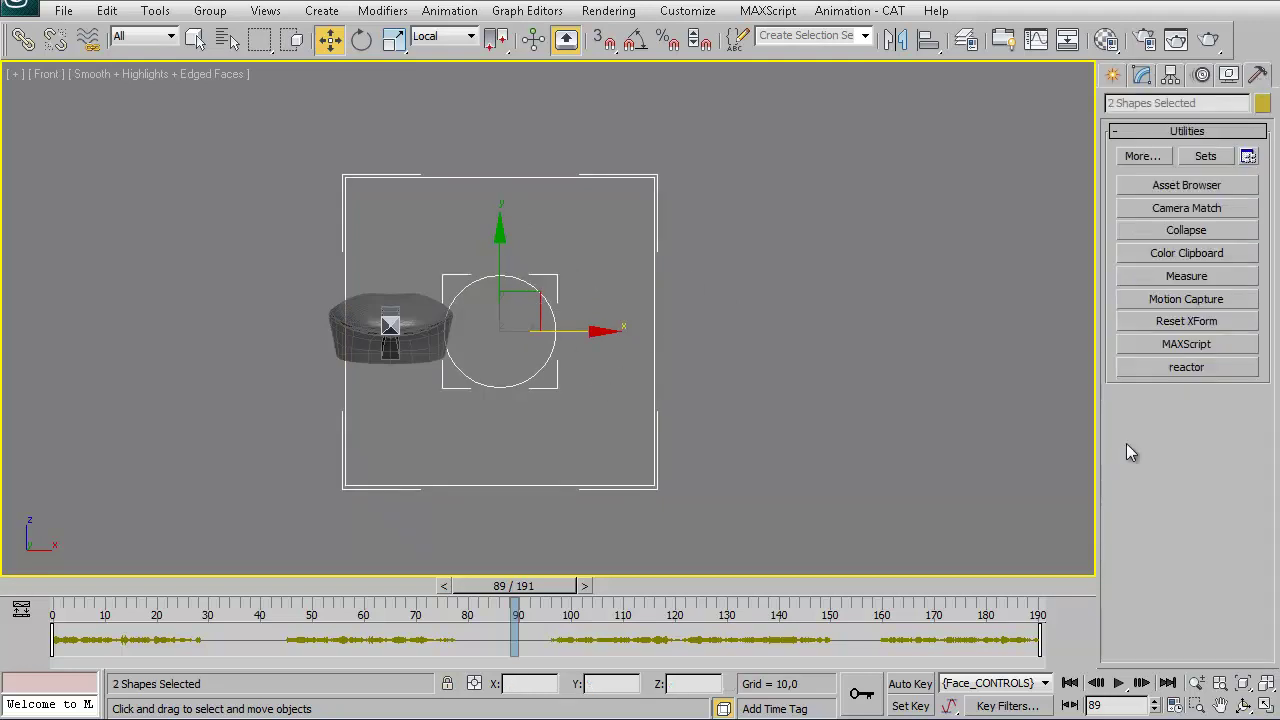
left_click(1188, 322)
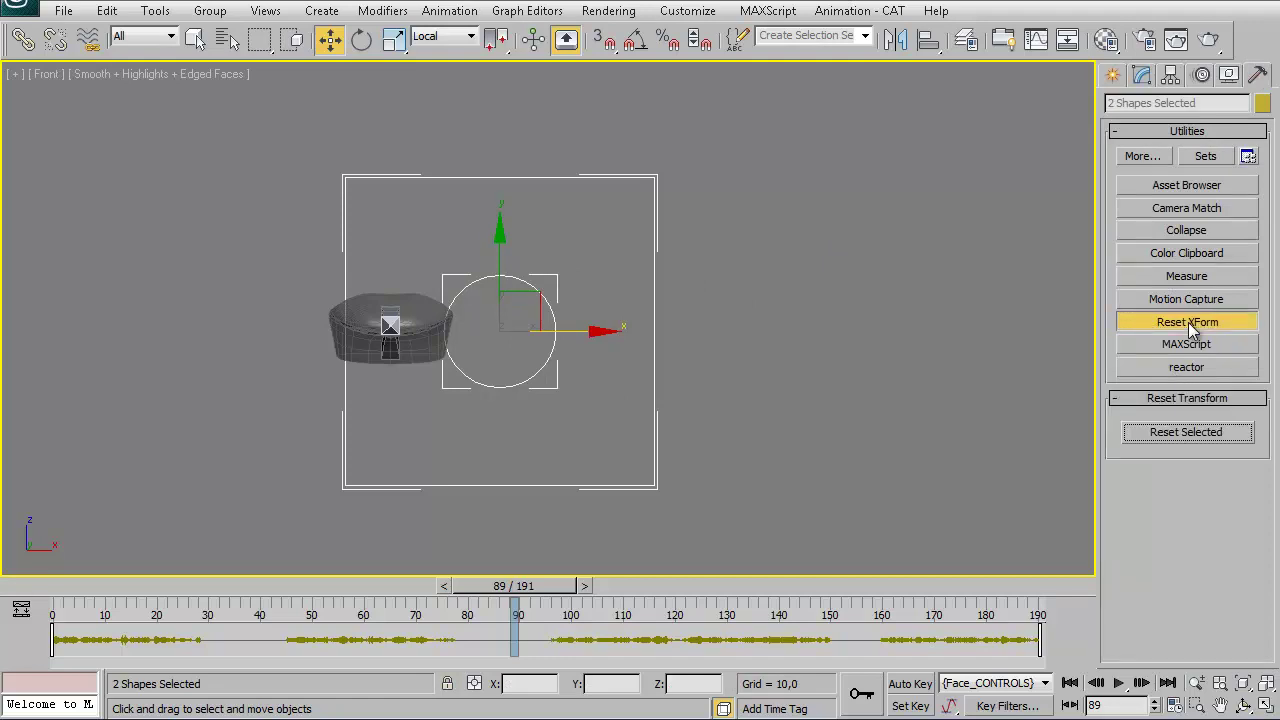
left_click(1177, 438)
Collapse both shapes to Editable Splines using Modifier Stack Result output.
left_click(1205, 232)
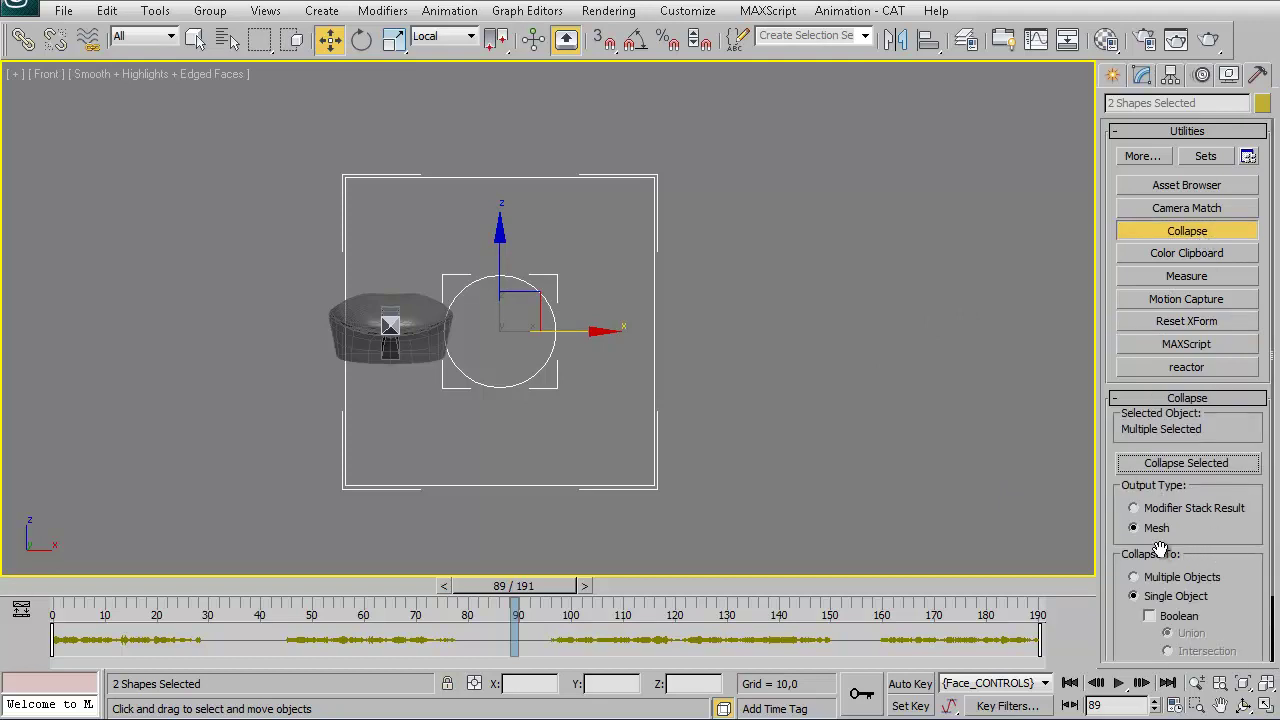
left_click(1165, 511)
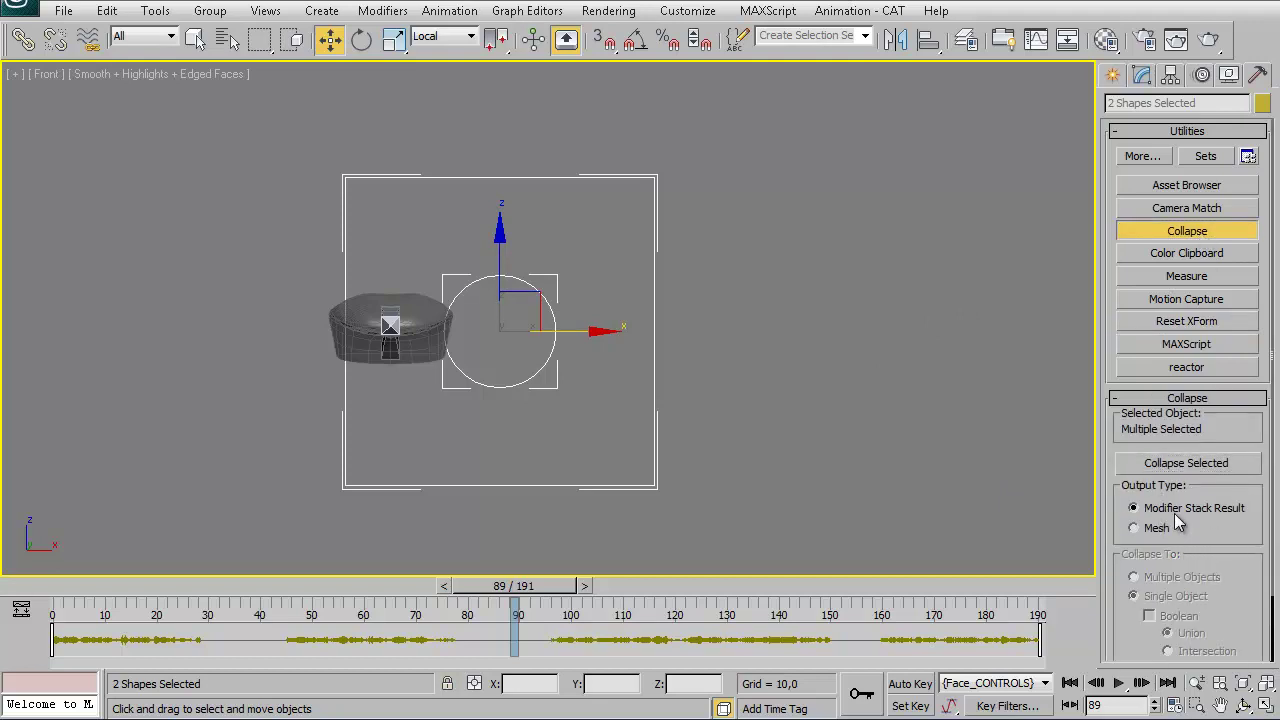
left_click(1205, 462)
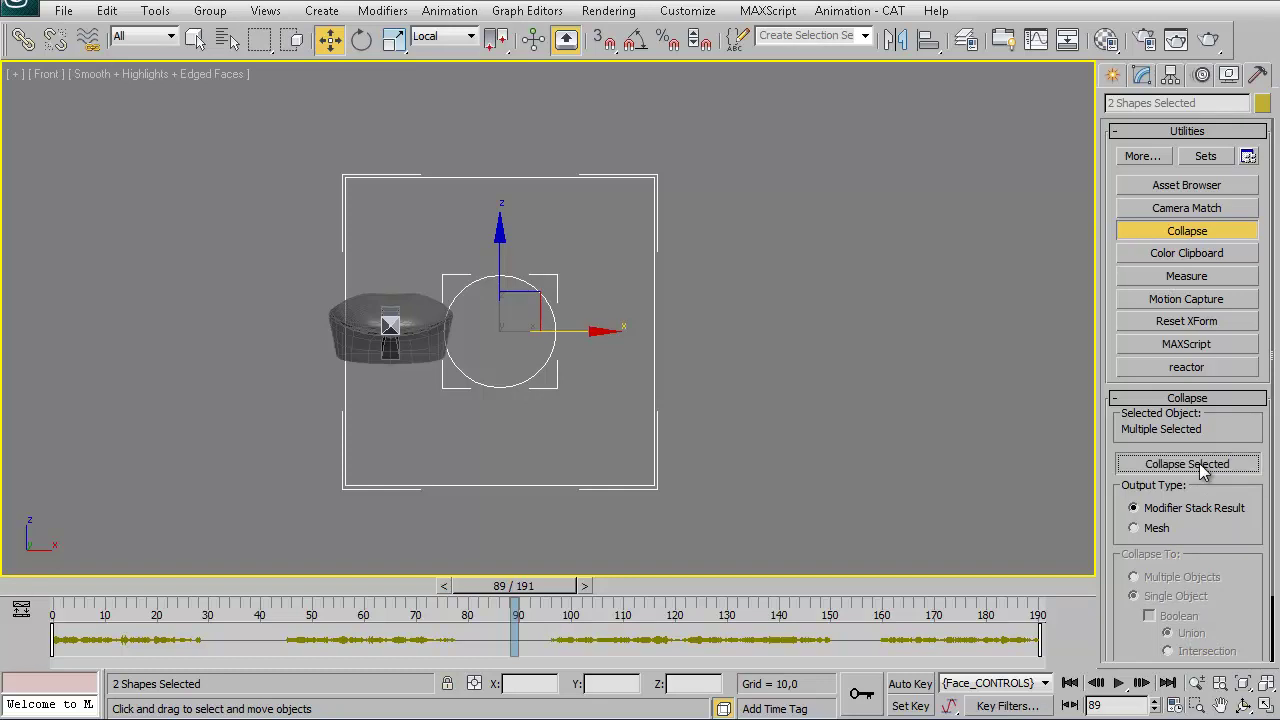
left_click(1143, 77)
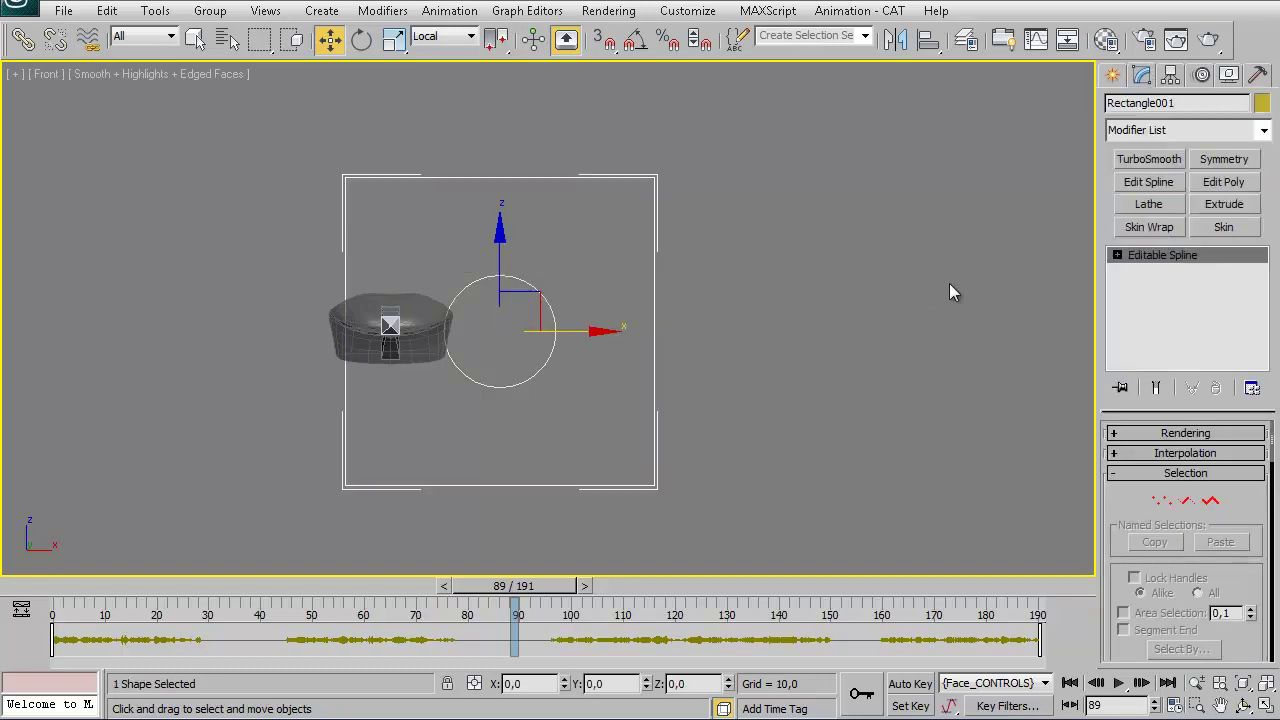
Enable the circle's viewport rendering and thin its radial thickness to 0,18.
key("ctrl+z")
left_click(1117, 435)
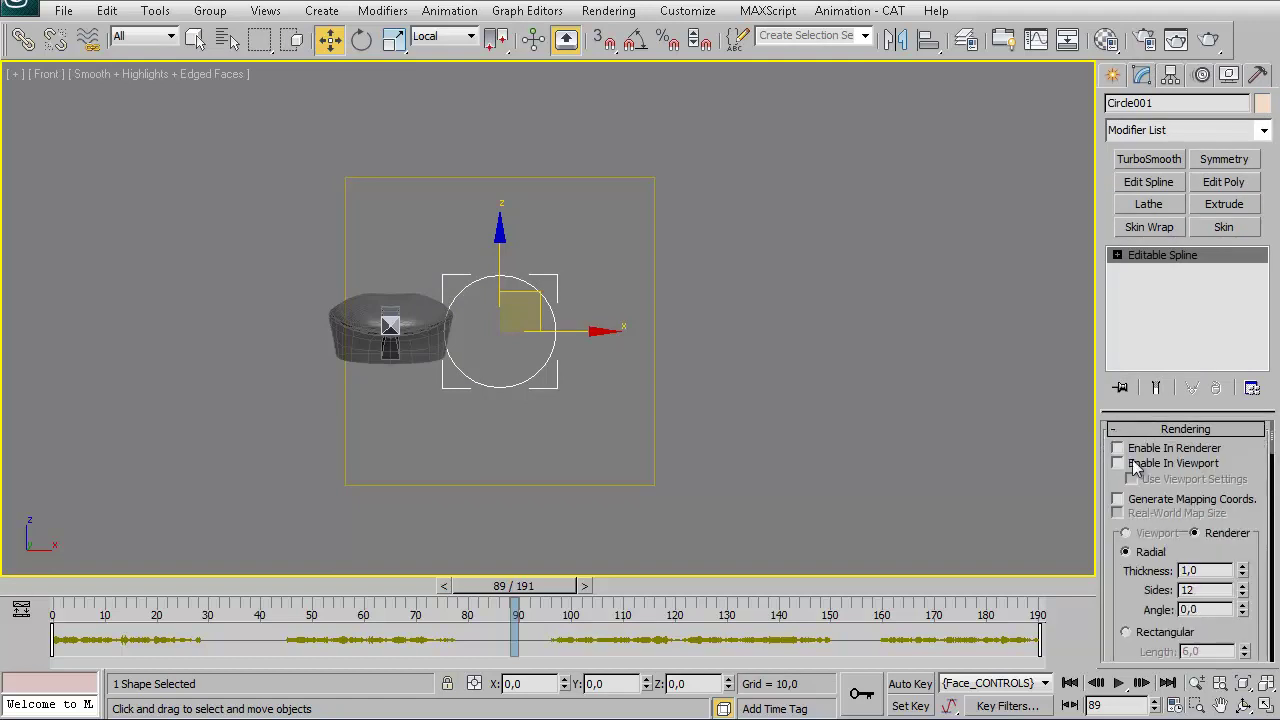
left_click(1134, 464)
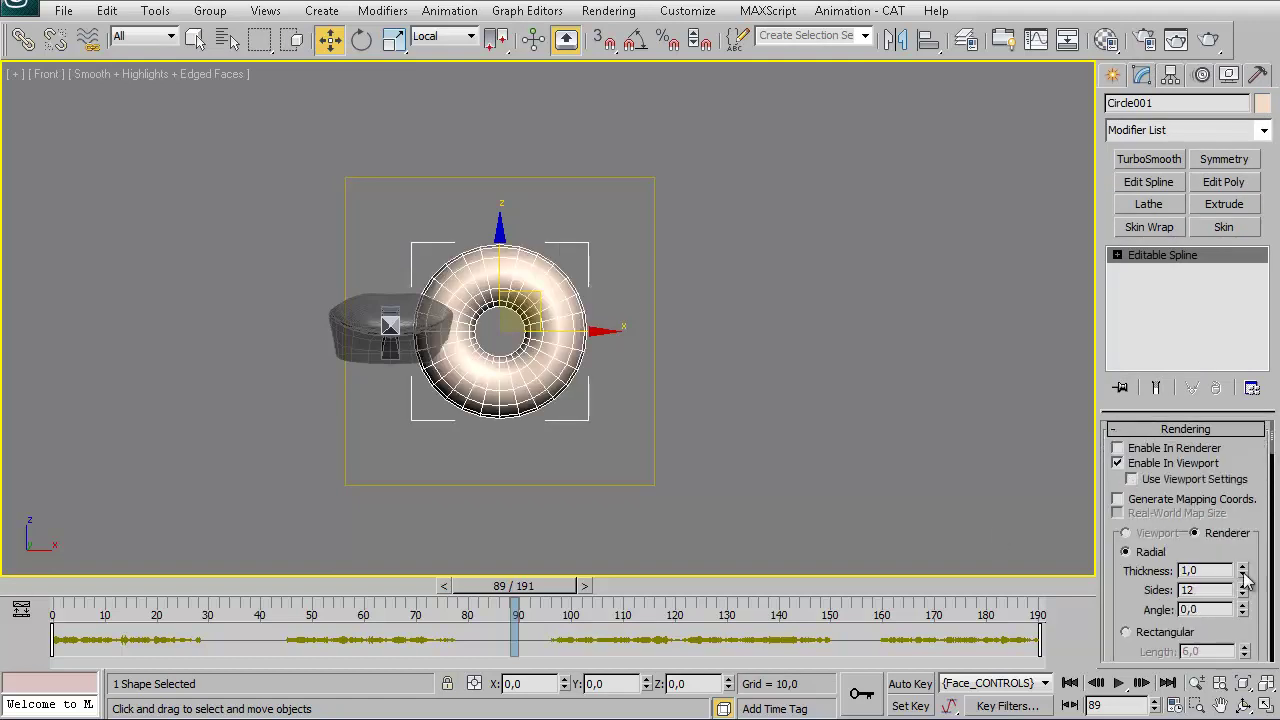
left_click_drag(1243, 574, 1240, 651)
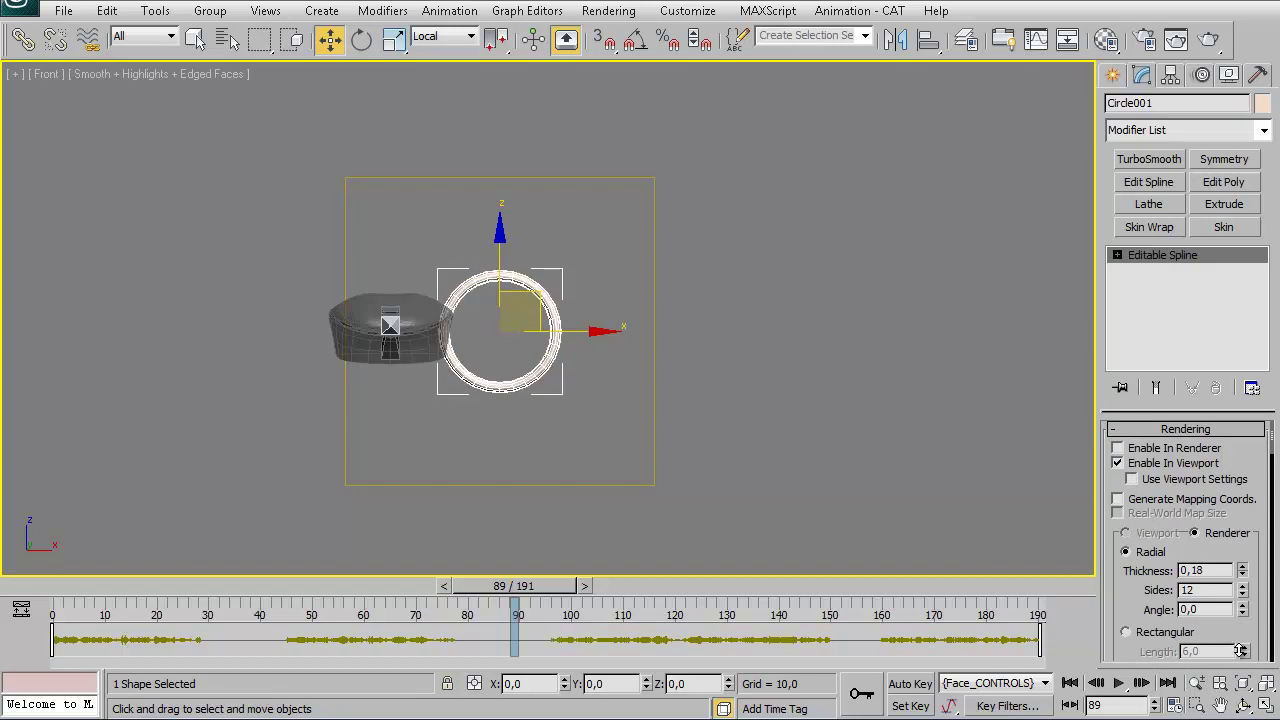
Enable the rectangle's viewport rendering with a thickness of 0,1.
left_click(655, 280)
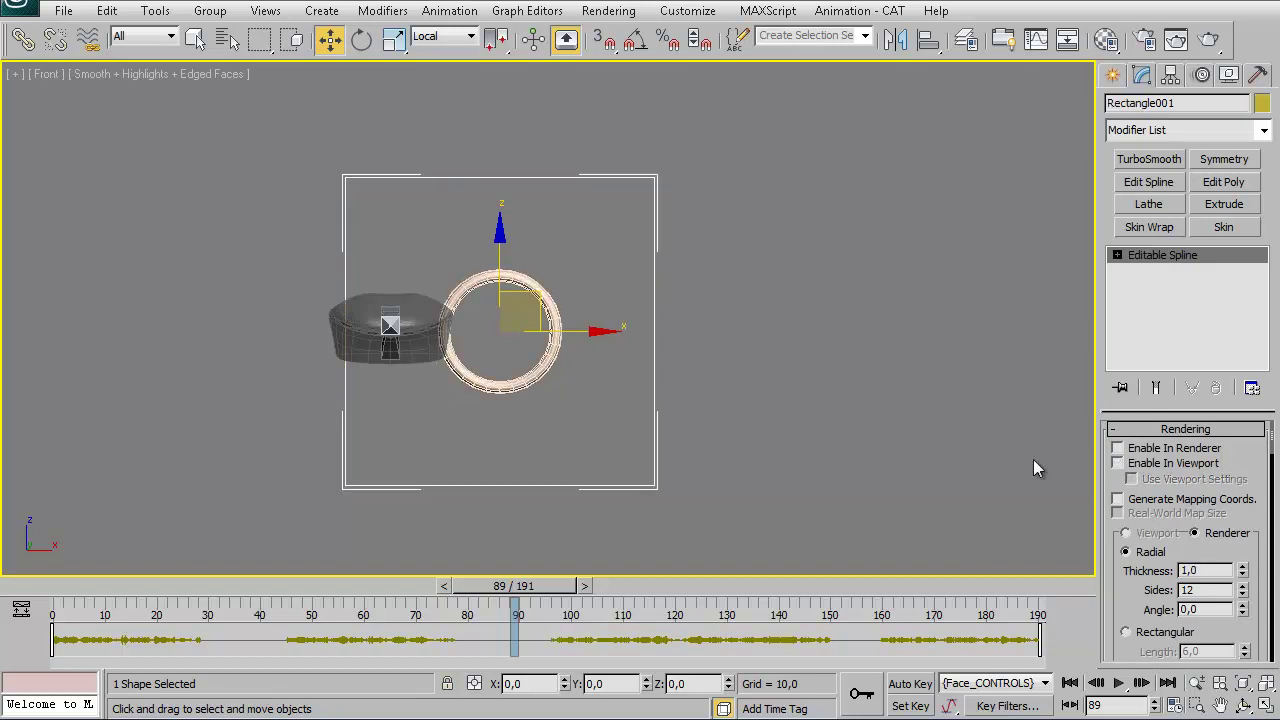
left_click(1117, 463)
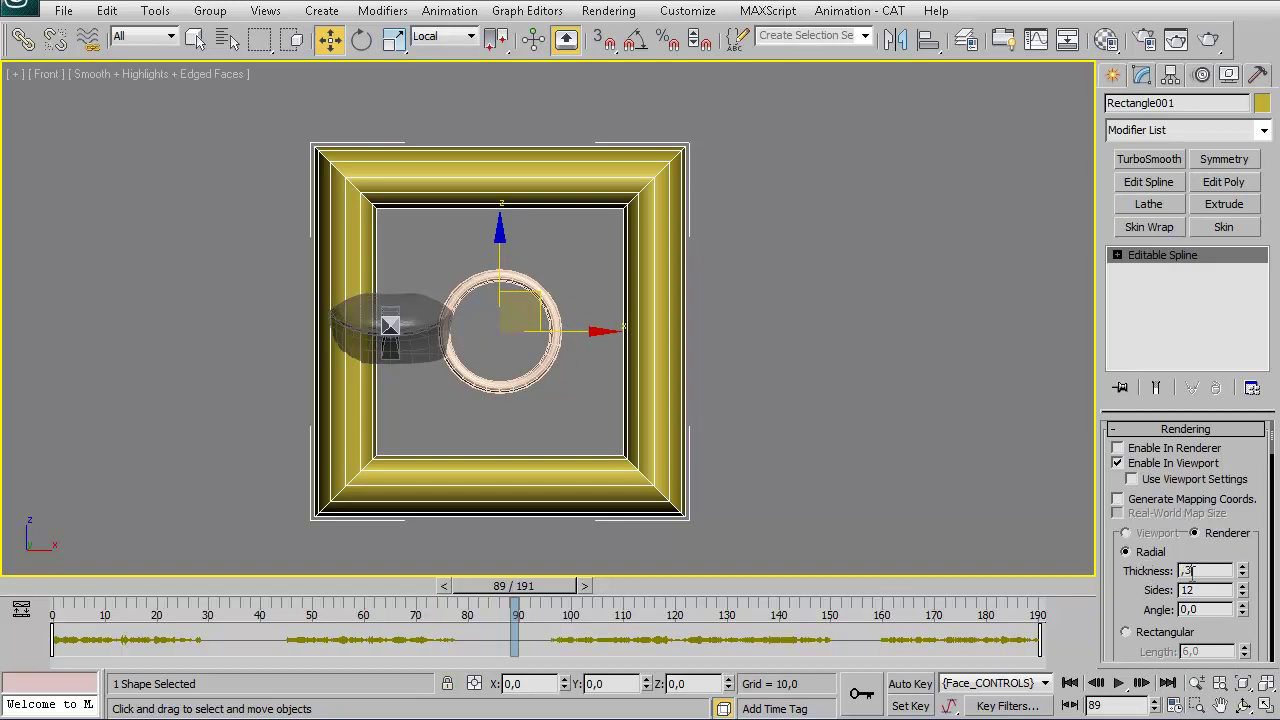
key("Return")
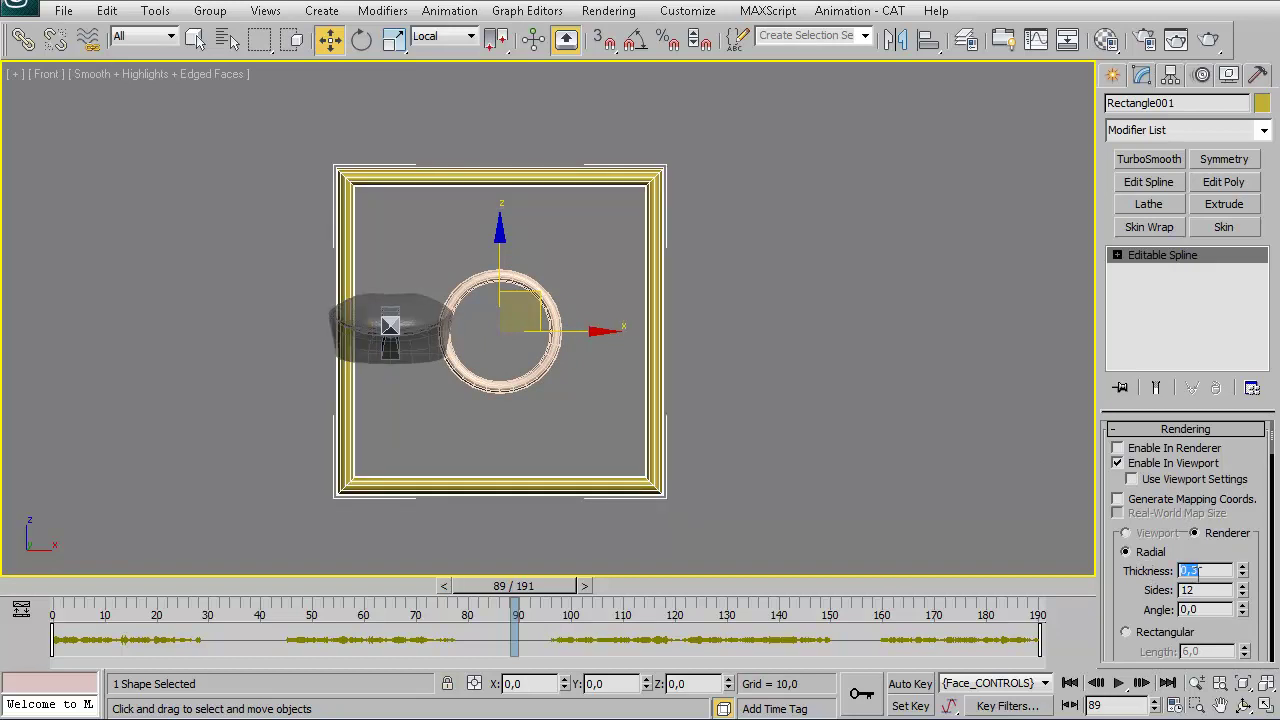
type("0,1")
key("Return")
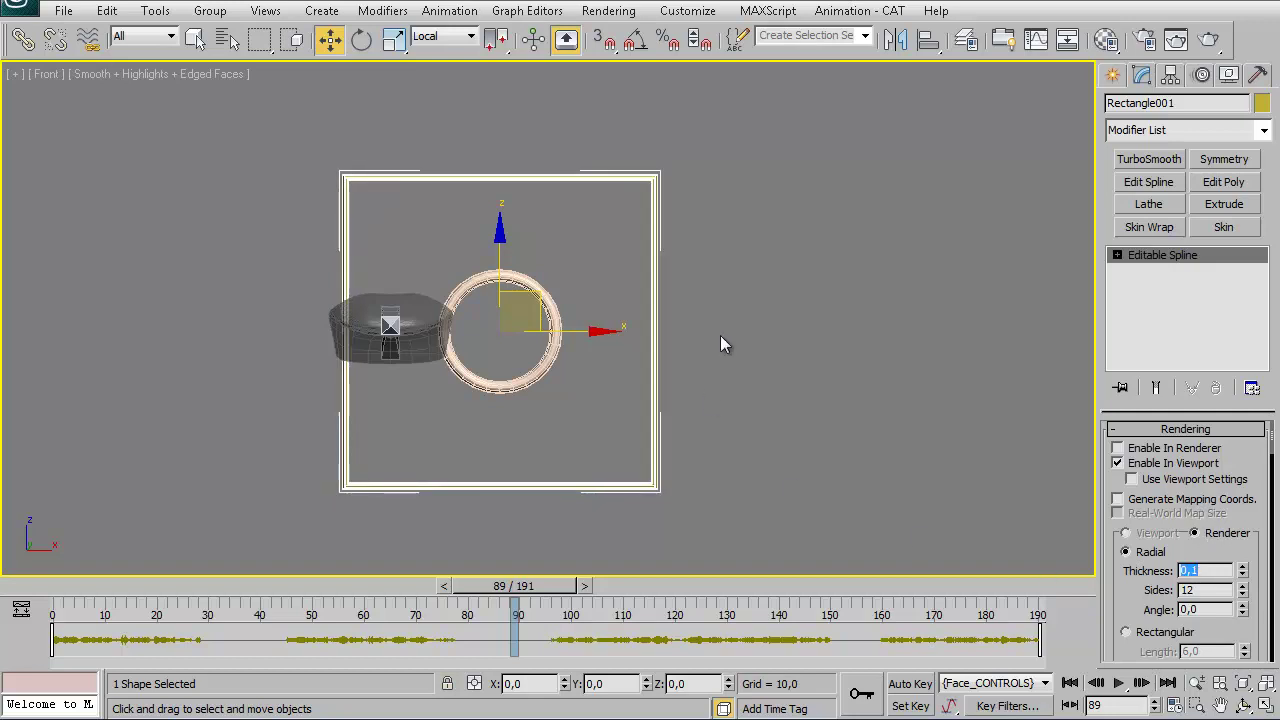
left_click(696, 324)
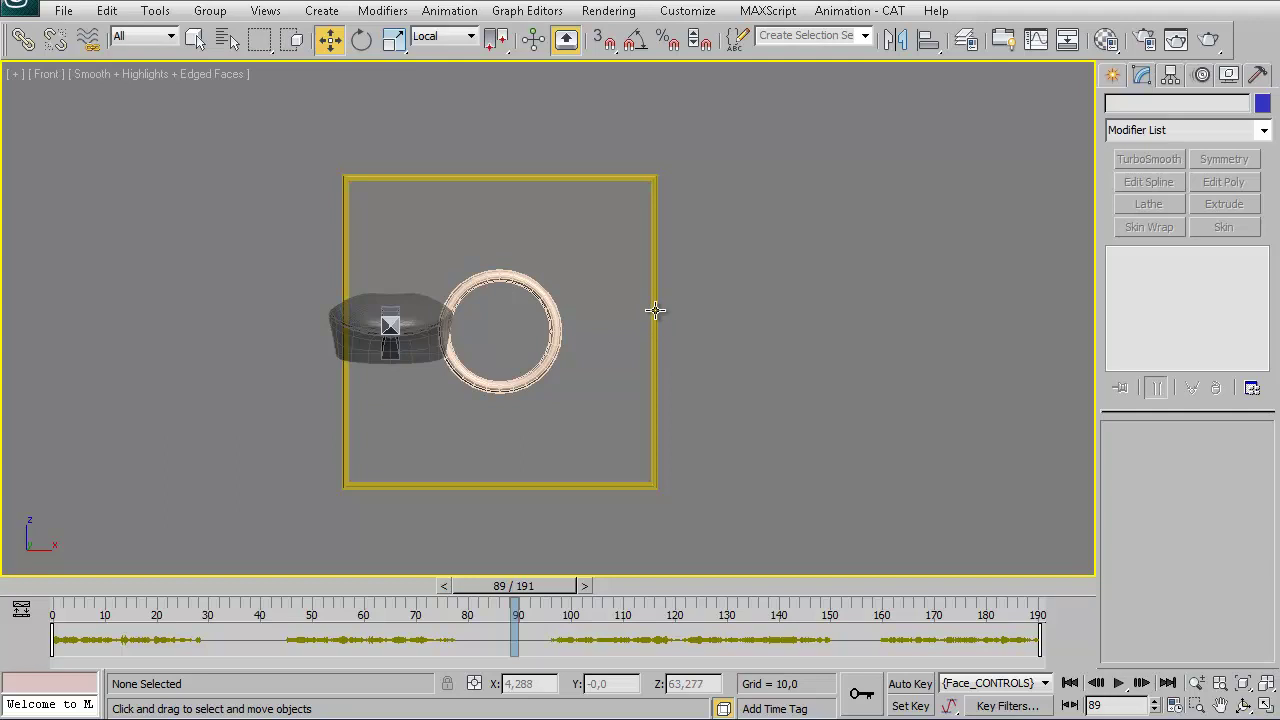
Set Rectangle001's object colour to bright blue.
left_click(655, 310)
left_click(1260, 104)
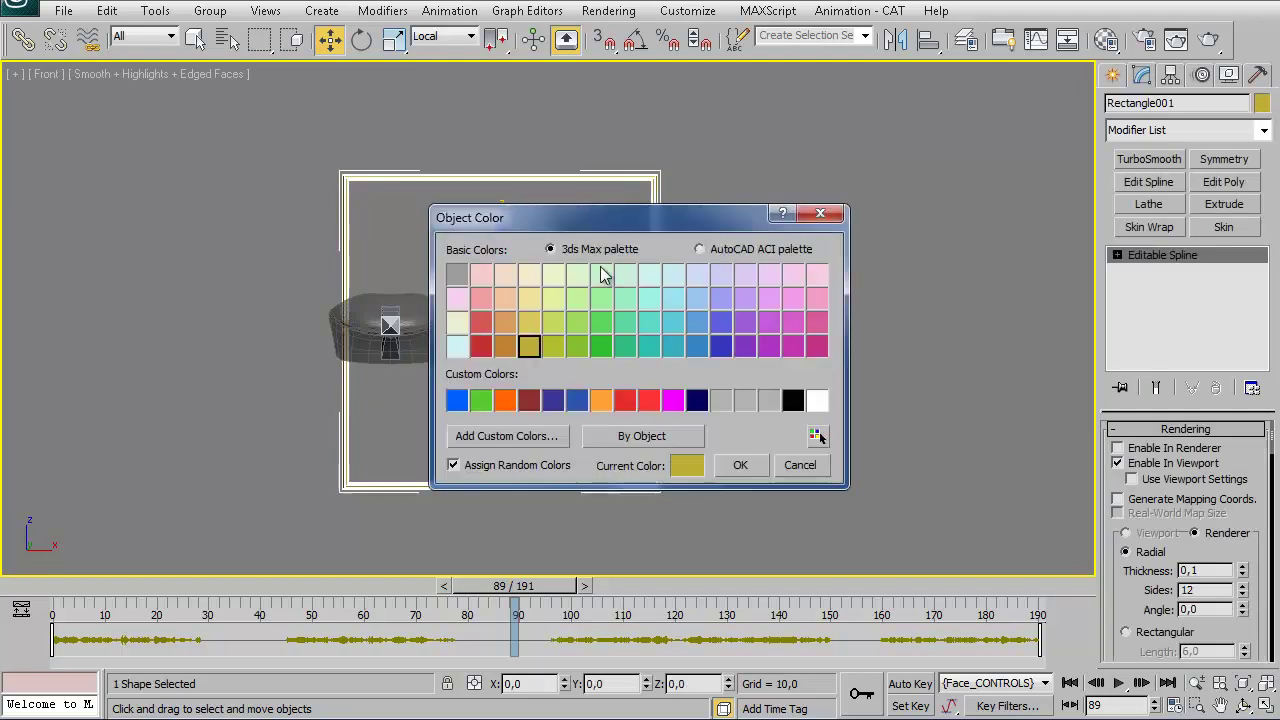
left_click(697, 346)
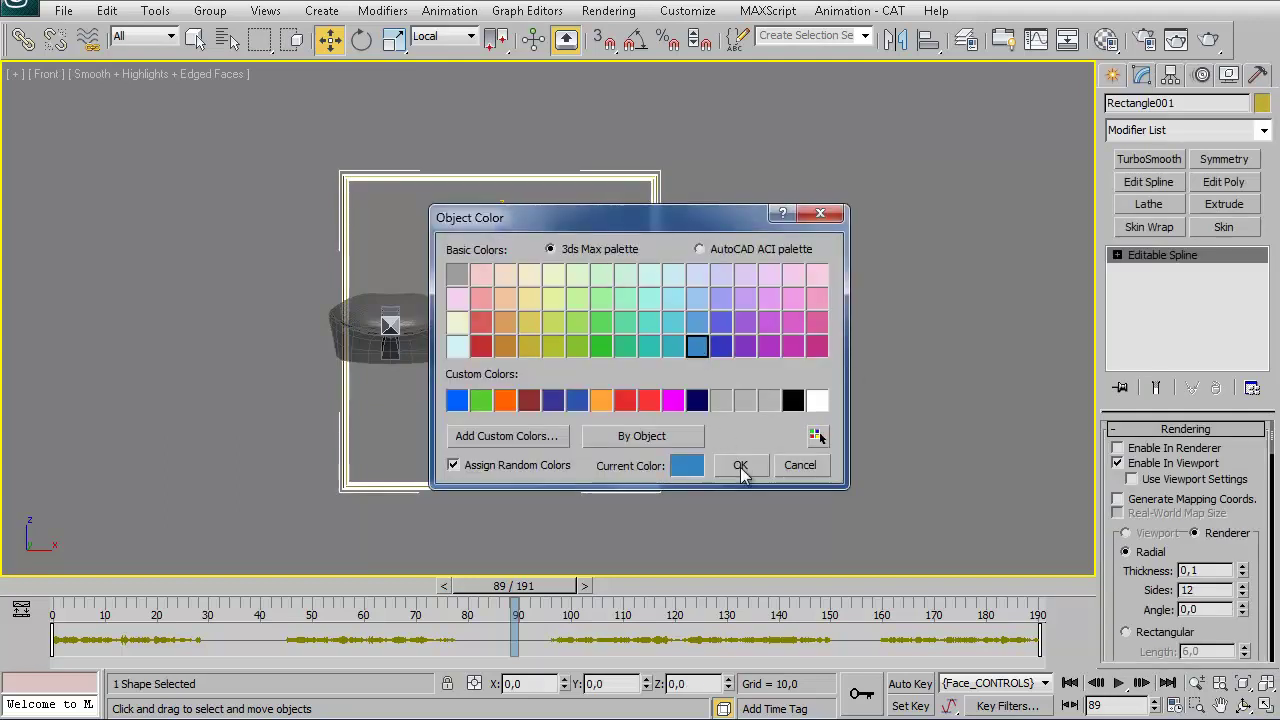
left_click(457, 400)
left_click(738, 468)
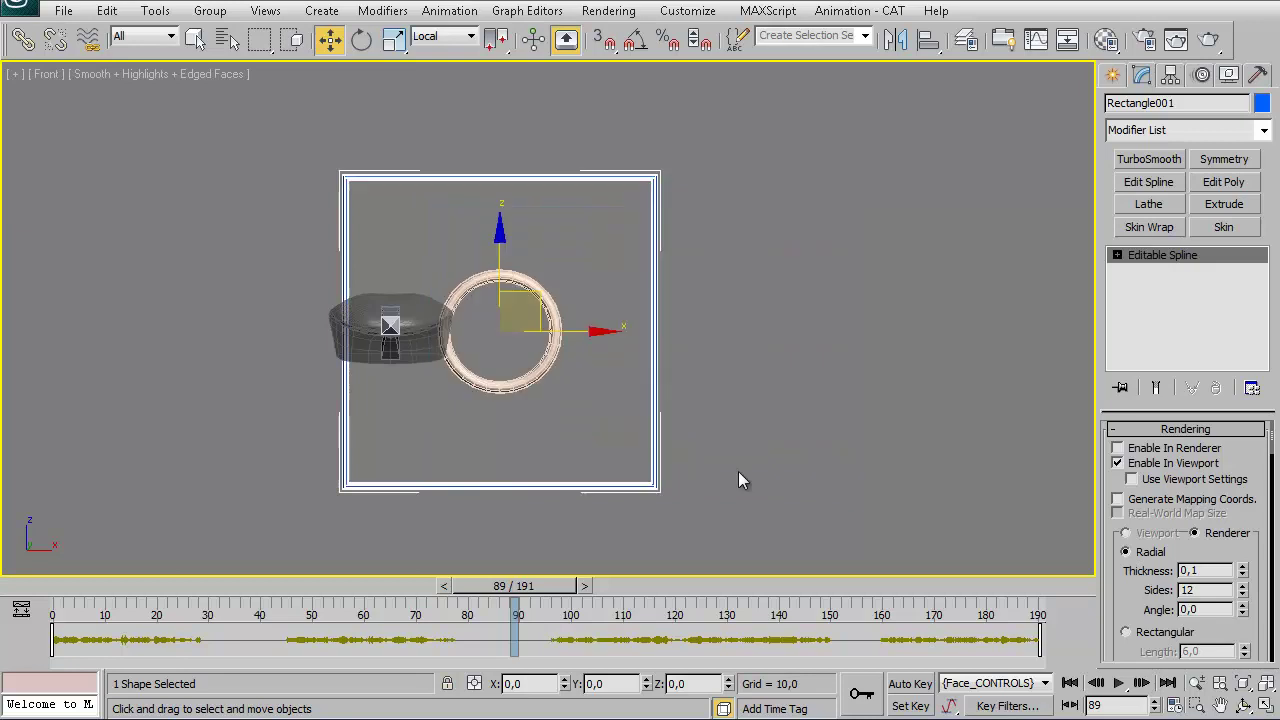
Set Circle001's object colour to orange.
left_click(540, 376)
left_click(1265, 105)
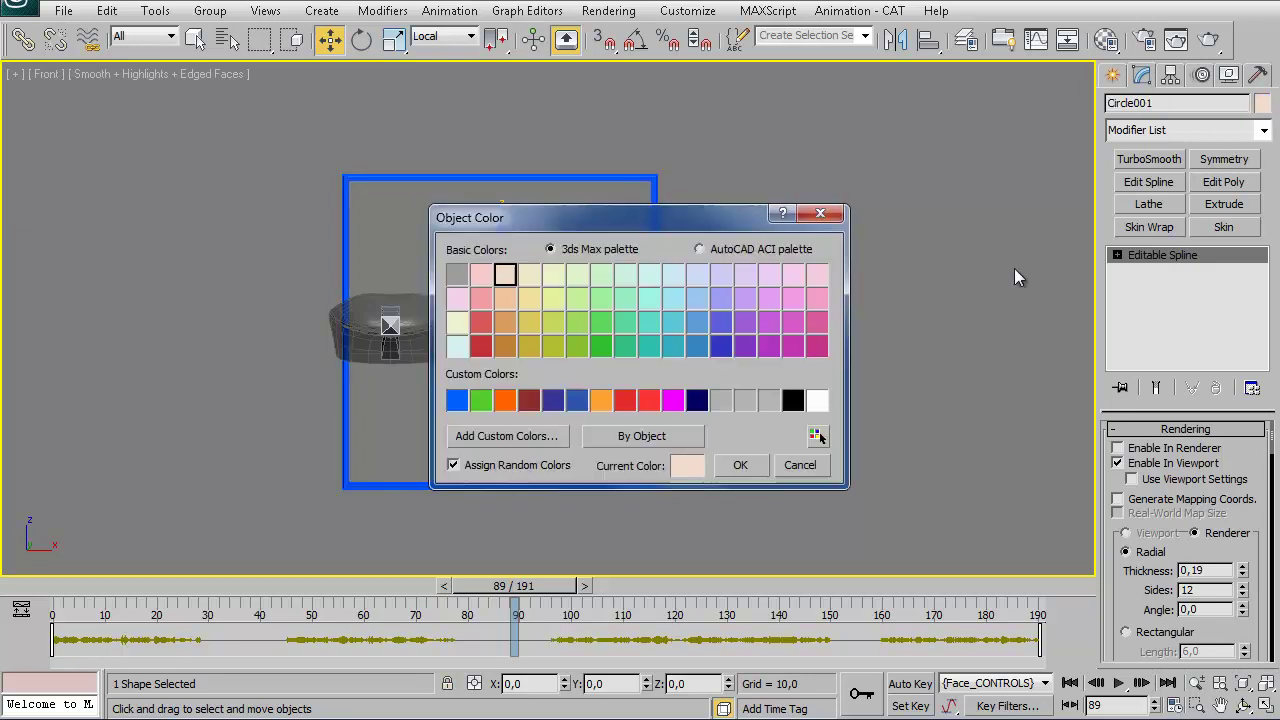
left_click(600, 400)
left_click(740, 465)
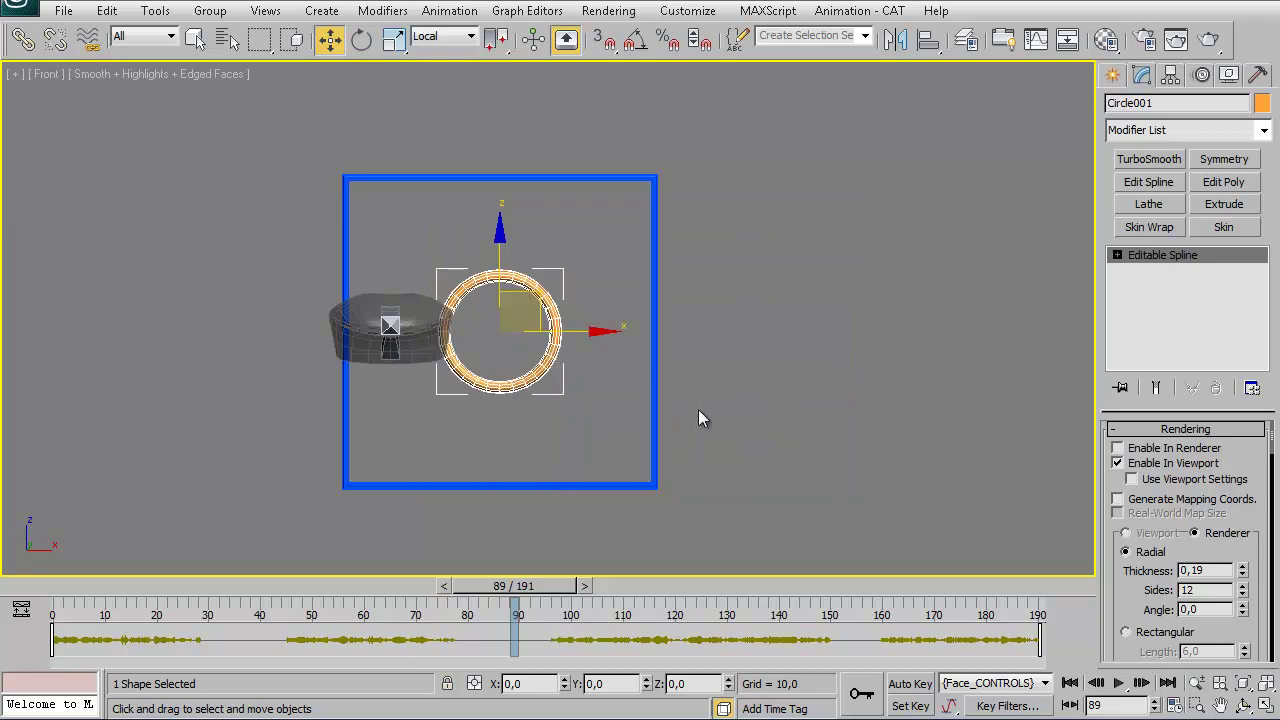
mouse_move(700, 418)
middle_mouse_down()
mouse_move(765, 380)
mouse_move(640, 385)
middle_mouse_up()
scroll(765, 380, "down", 3)
scroll(615, 392, "up", 2)
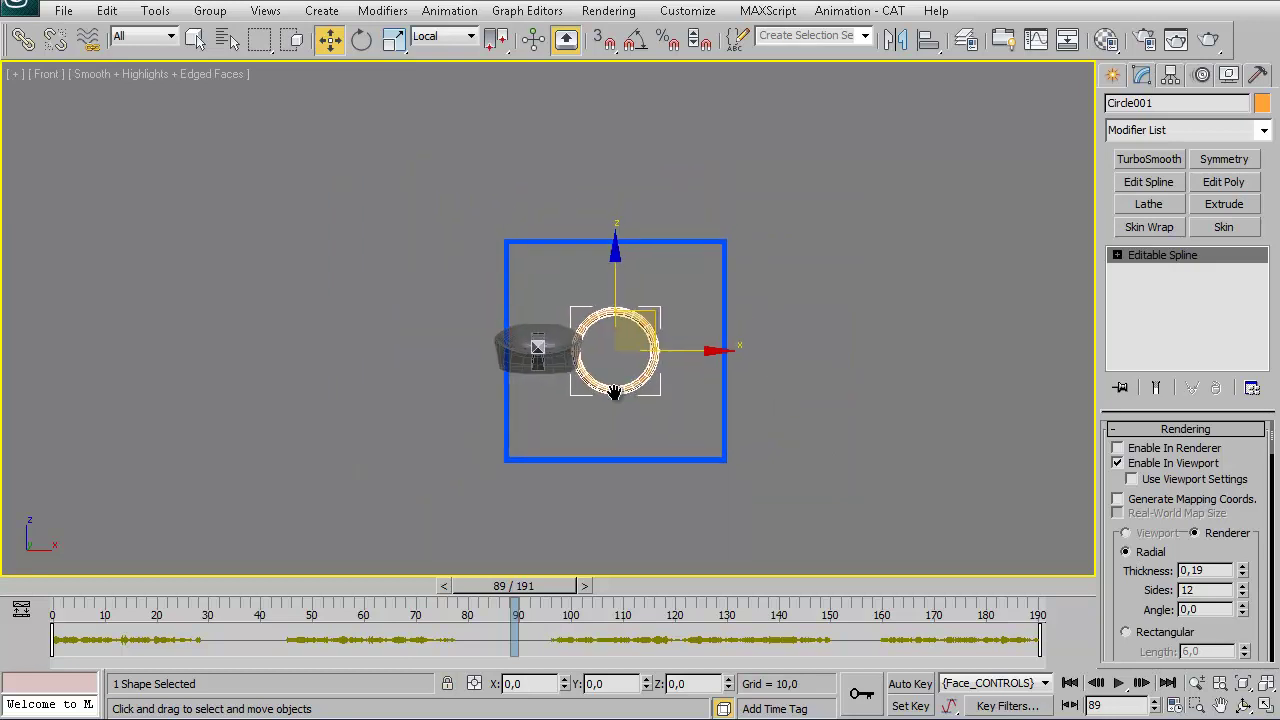
scroll(615, 392, "up", 3)
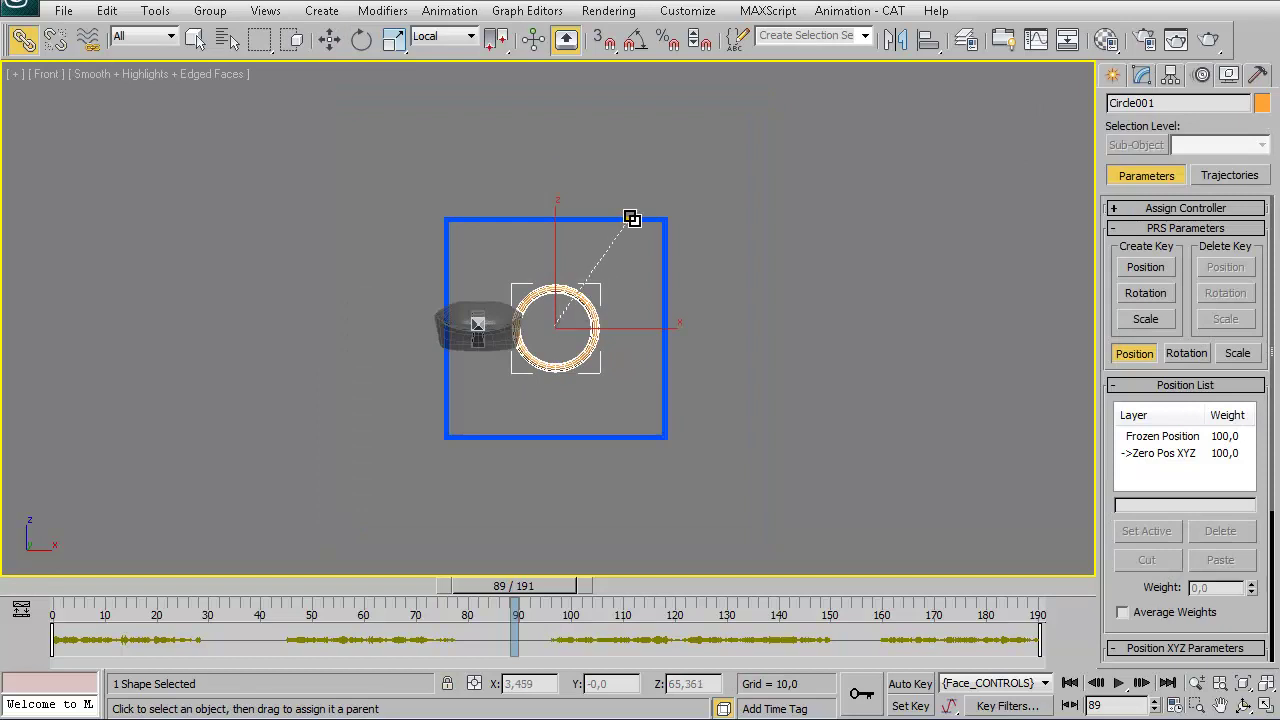
Link Circle001 to Rectangle001 as its parent and test by moving the circle.
left_click_drag(632, 218, 631, 216)
right_click(581, 357)
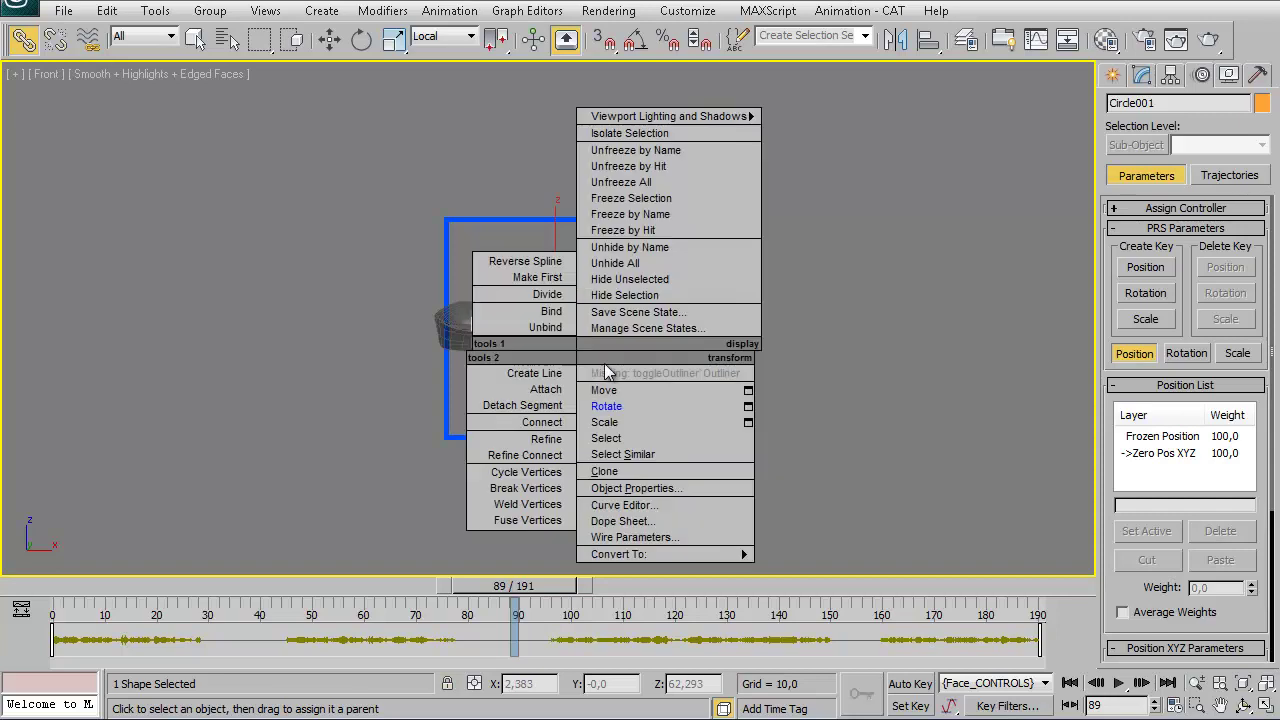
left_click(612, 392)
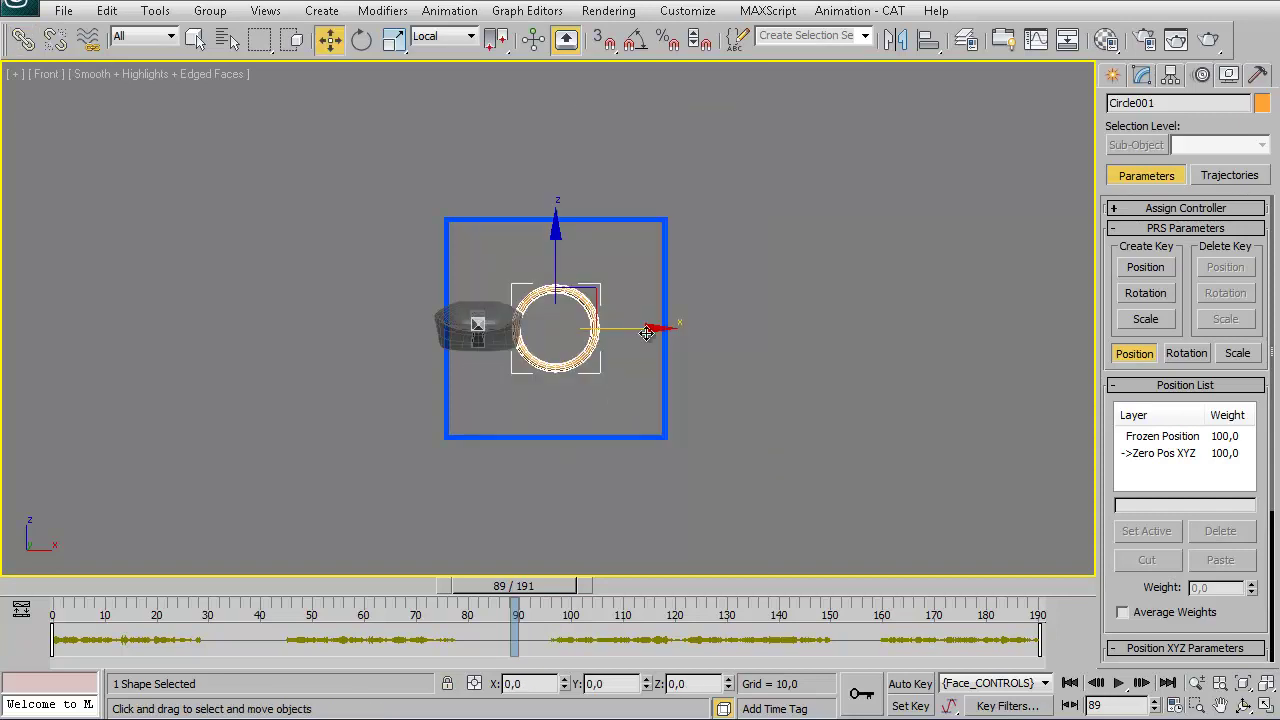
mouse_move(647, 333)
left_mouse_down()
mouse_move(537, 410)
mouse_move(617, 414)
left_mouse_up()
Apply Freeze Transform to both the circle and the rectangle.
right_click(786, 262)
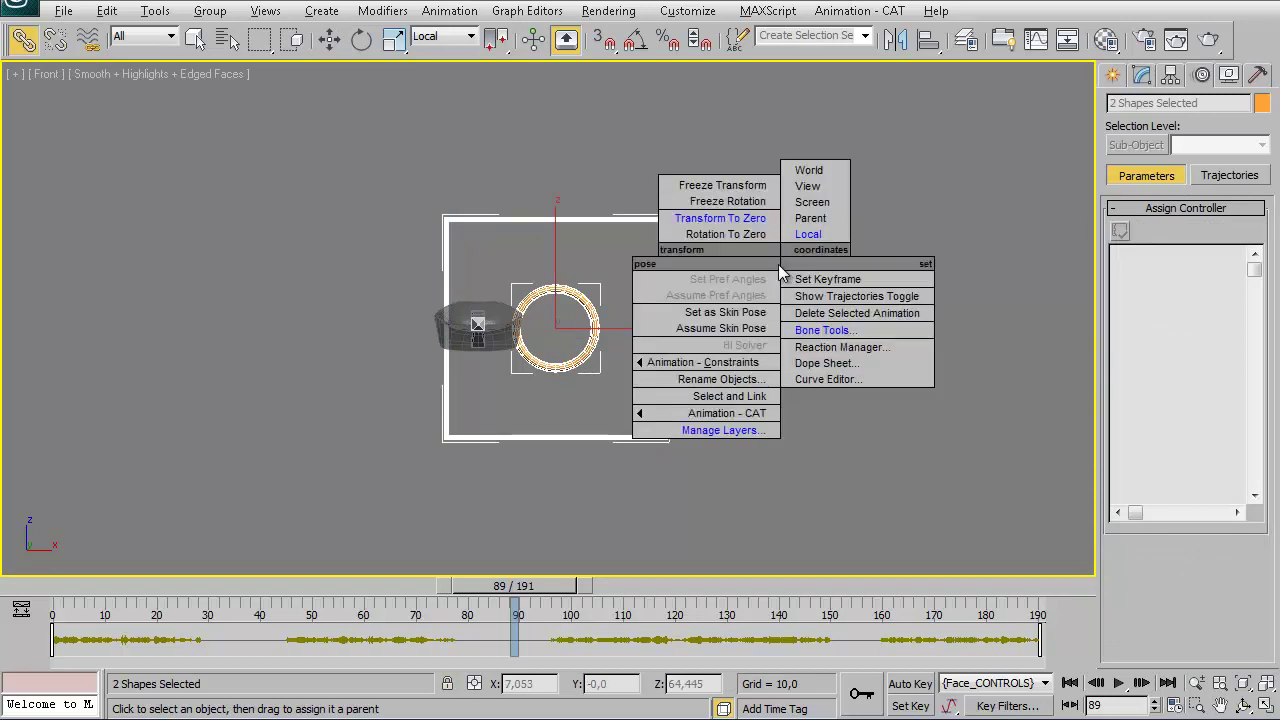
left_click(741, 190)
left_click(724, 510)
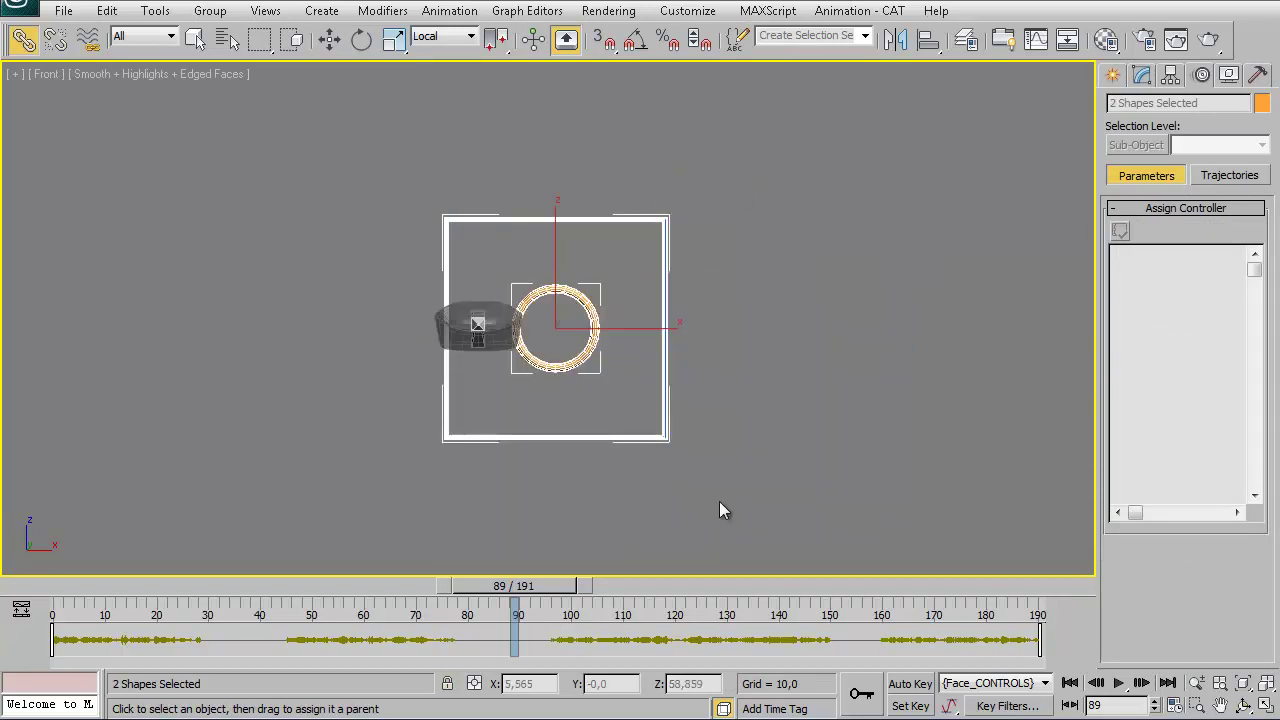
left_click(568, 366)
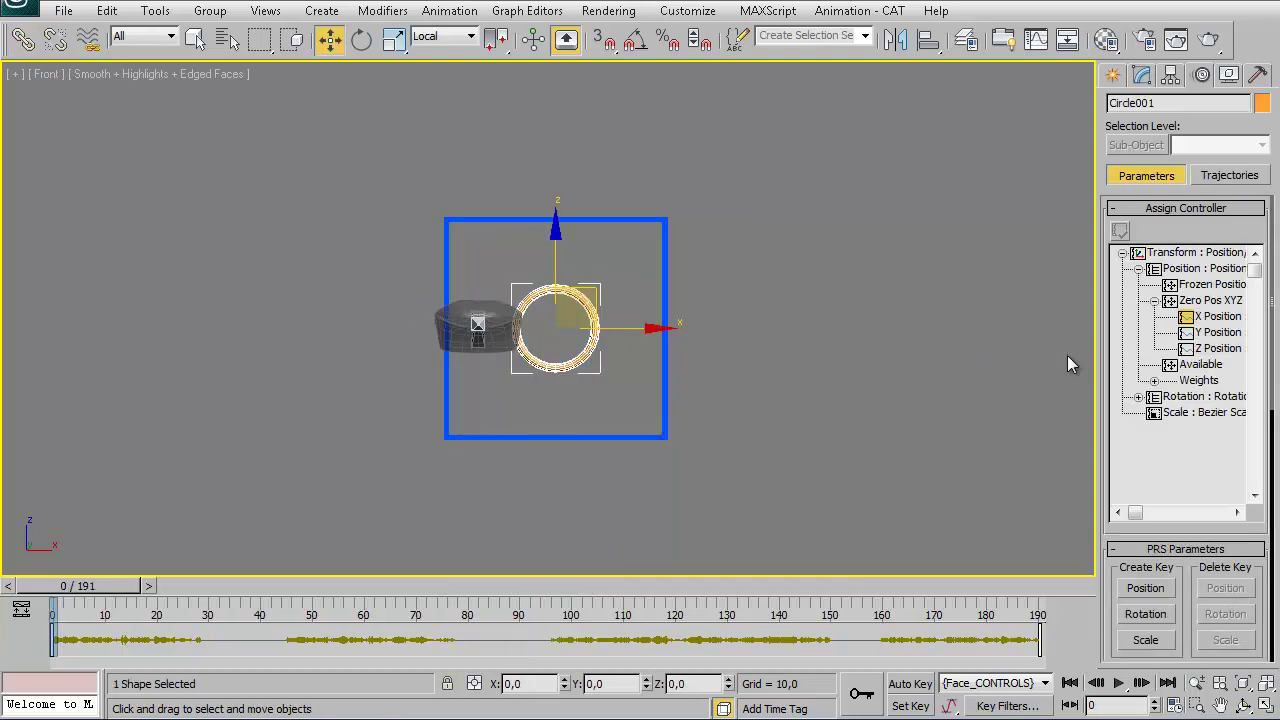
Assign a Float Limit controller to Circle001's X Position with a 2.5 limit, then test it.
right_click(1215, 322)
left_click(1217, 316)
left_click(1120, 230)
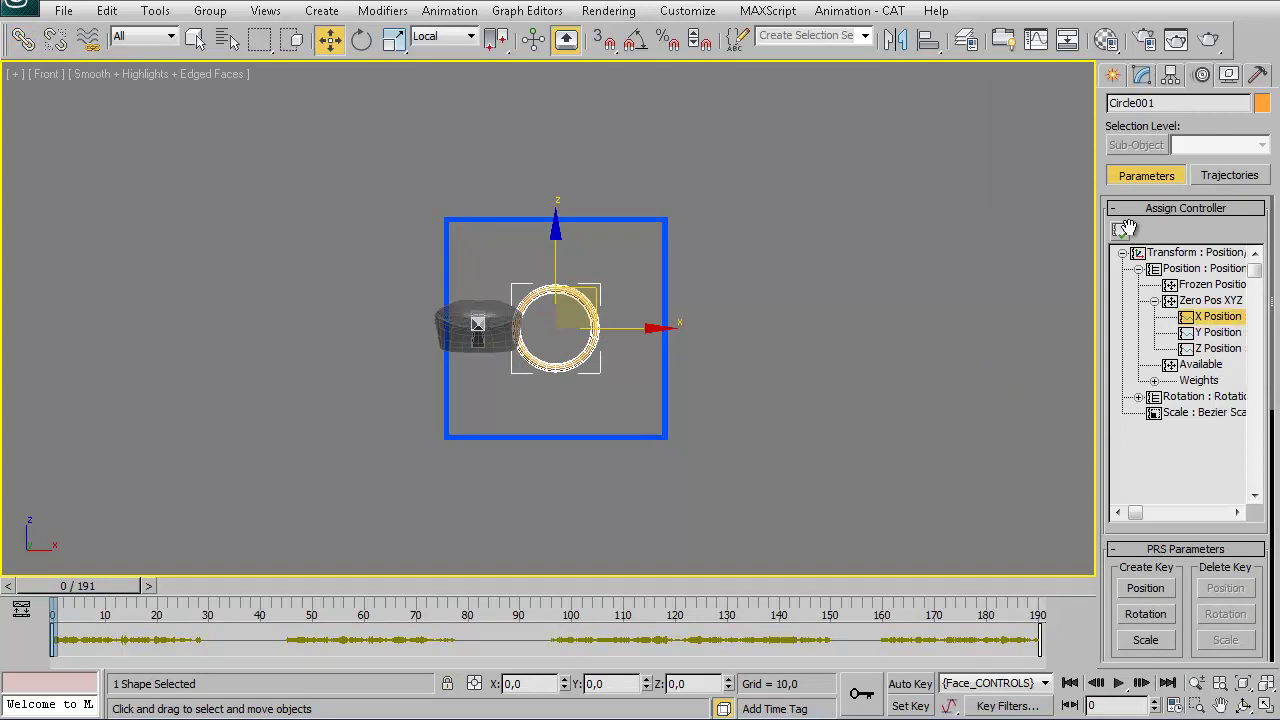
double_click(566, 253)
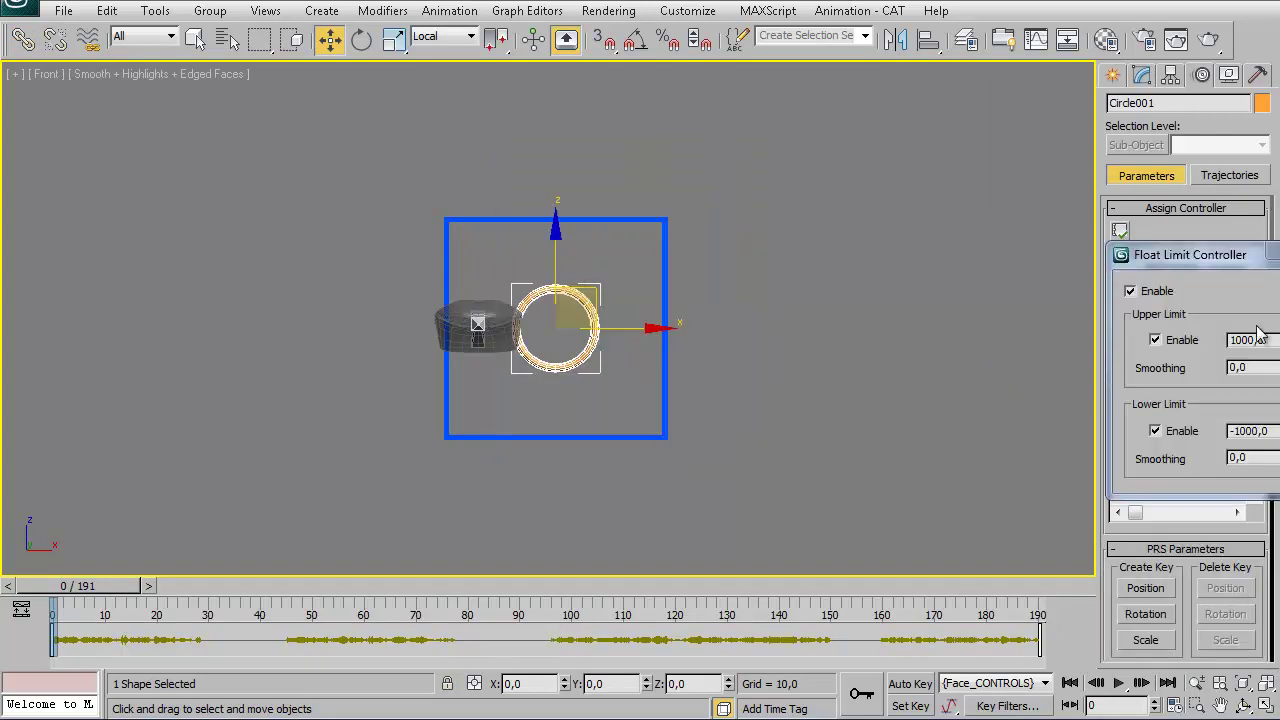
left_click_drag(1098, 257, 740, 201)
left_click_drag(918, 285, 812, 287)
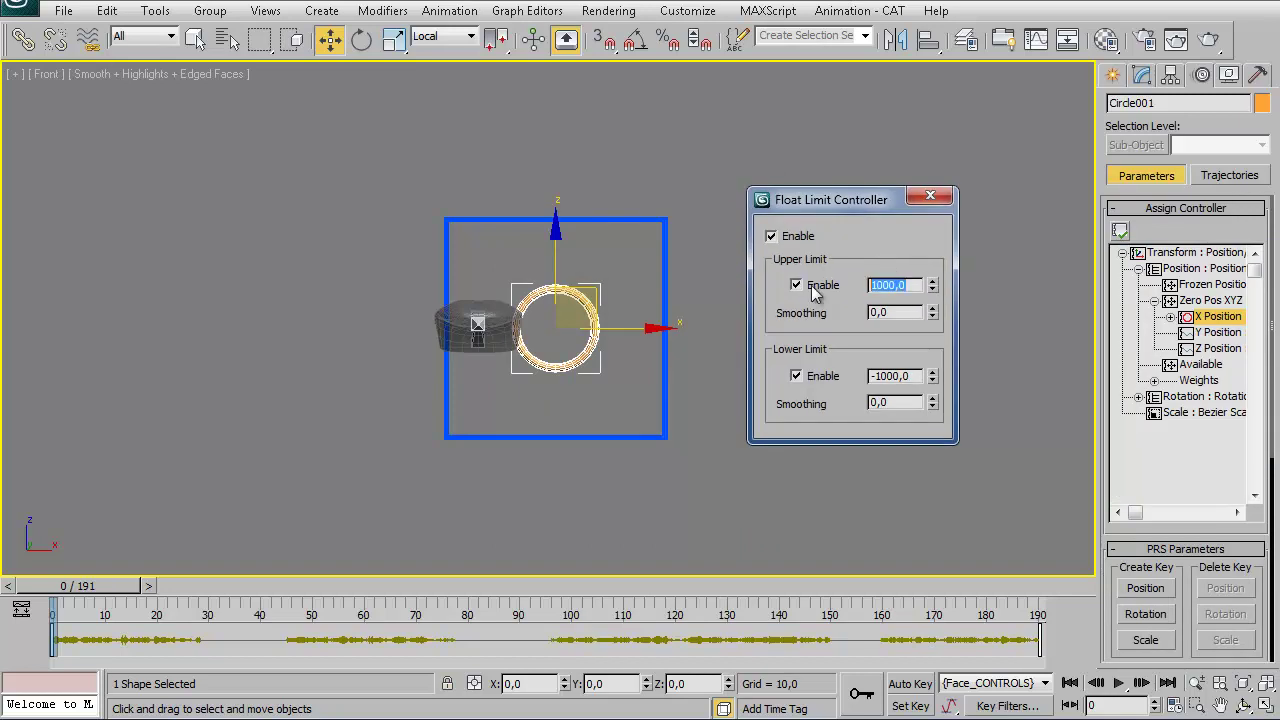
type("2,5")
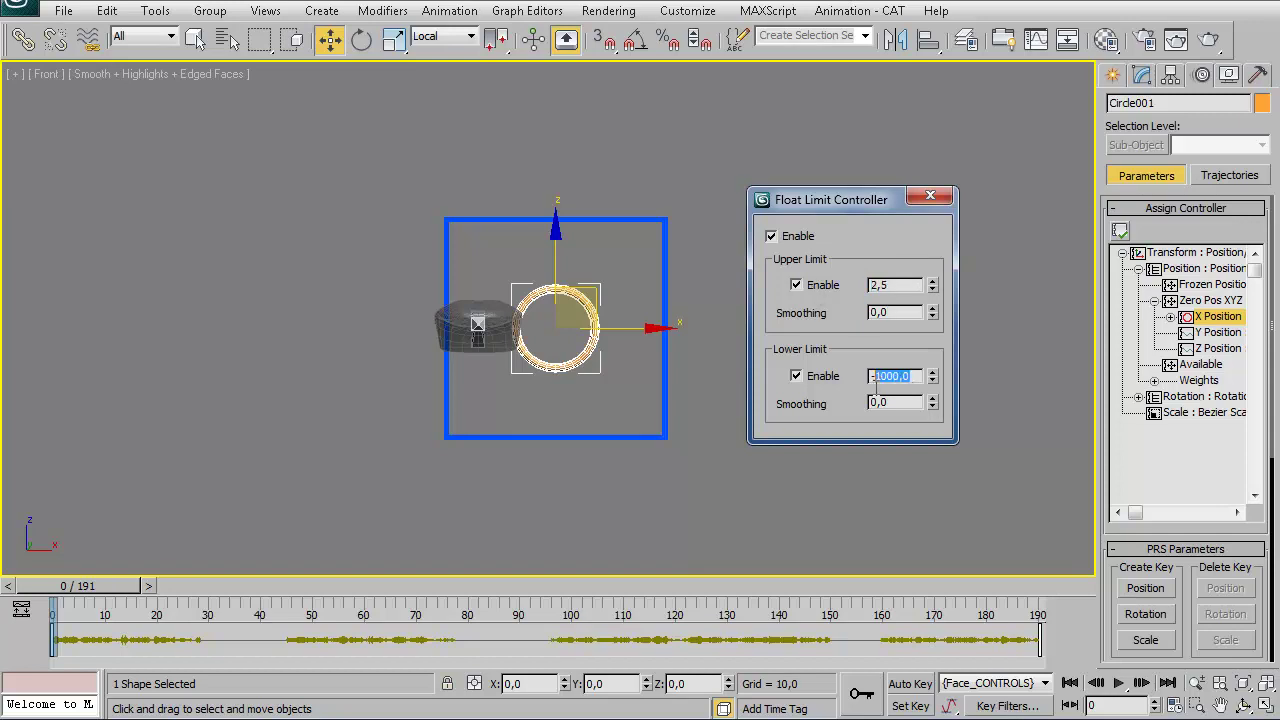
type("2,5")
left_click(930, 196)
mouse_move(639, 330)
left_mouse_down()
mouse_move(502, 346)
mouse_move(837, 348)
mouse_move(306, 348)
mouse_move(834, 349)
left_mouse_up()
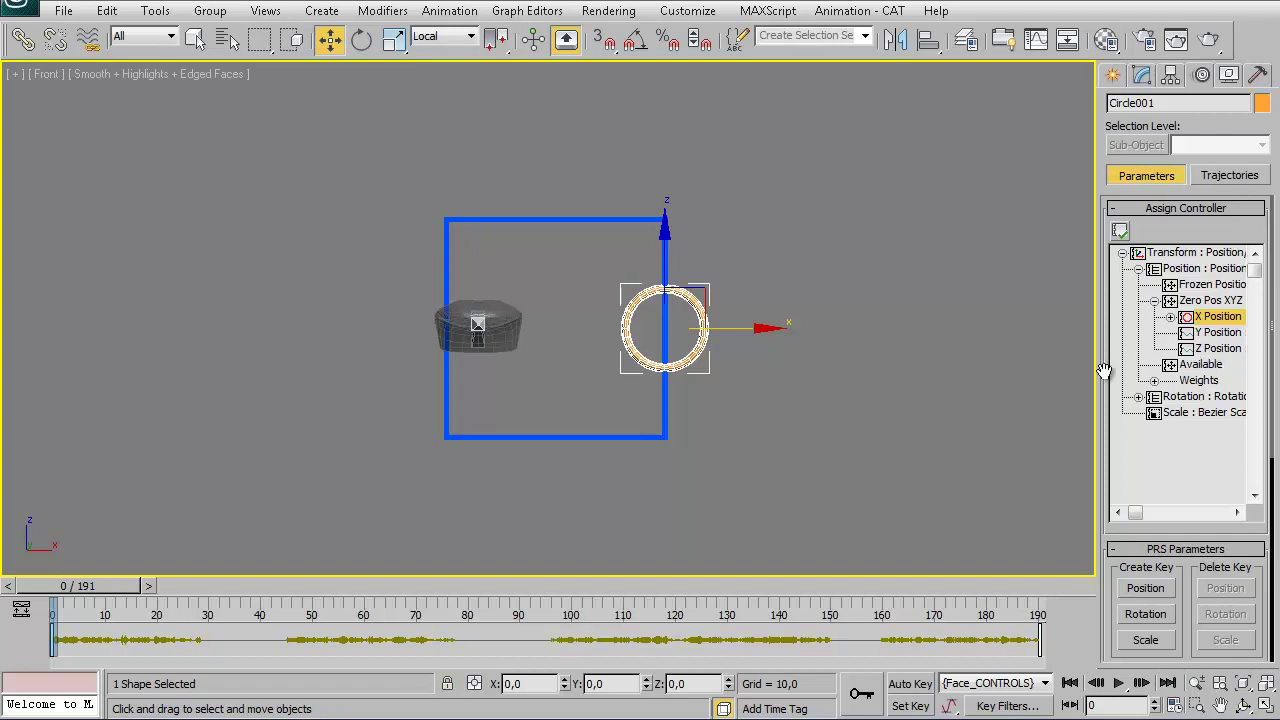
Assign a Float Limit to the Z Position track with limits 2.5 and -2.5, then test it.
left_click(1216, 349)
left_click(1120, 230)
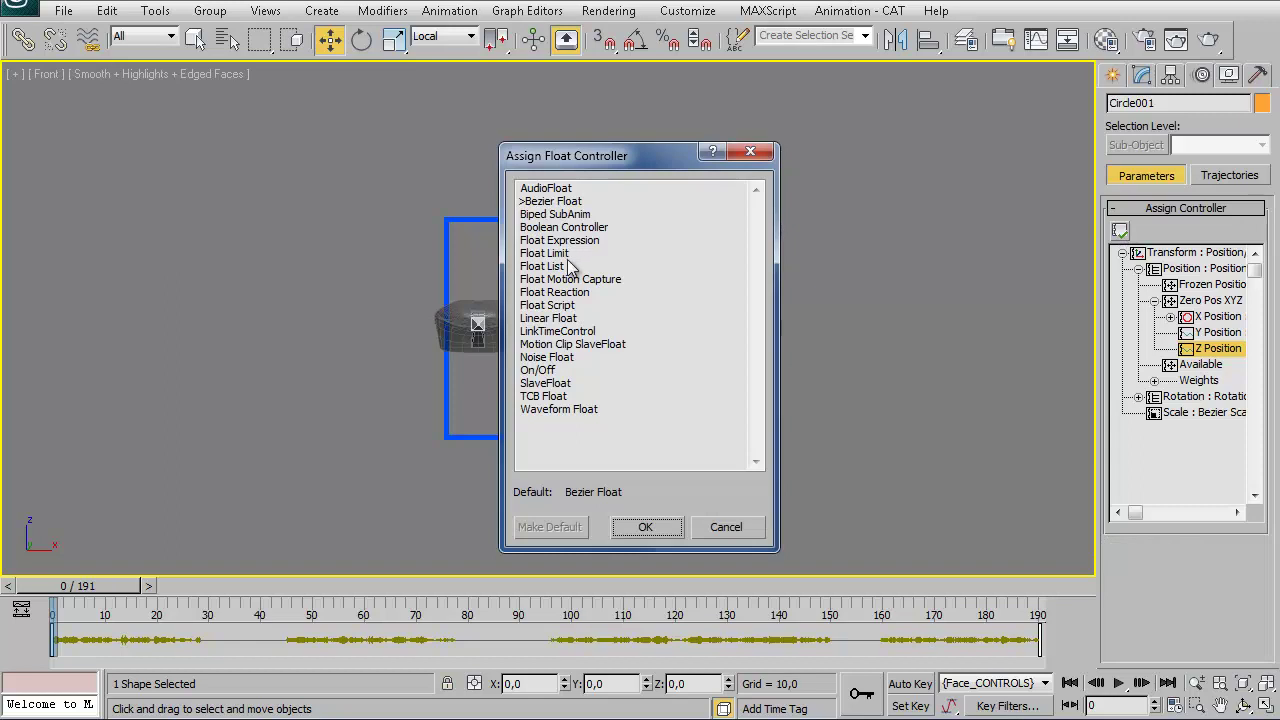
left_click(563, 255)
double_click(563, 255)
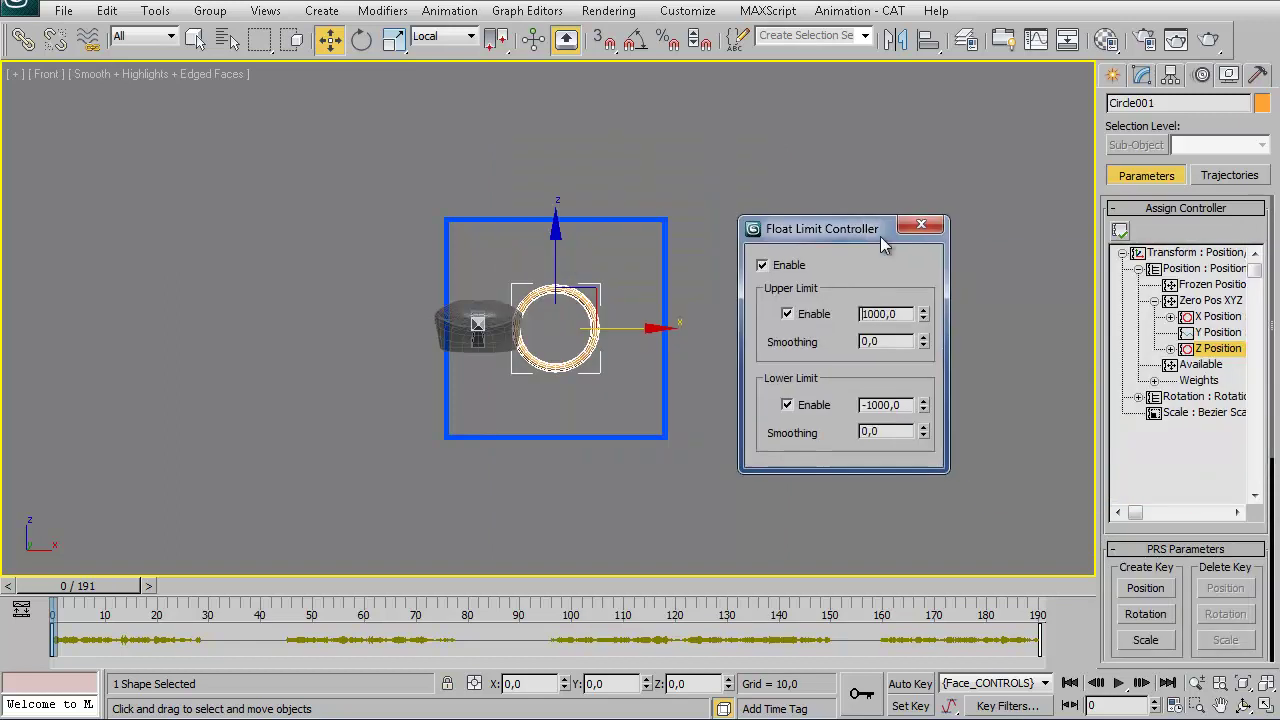
double_click(910, 314)
type("2,5")
left_click_drag(892, 411, 869, 414)
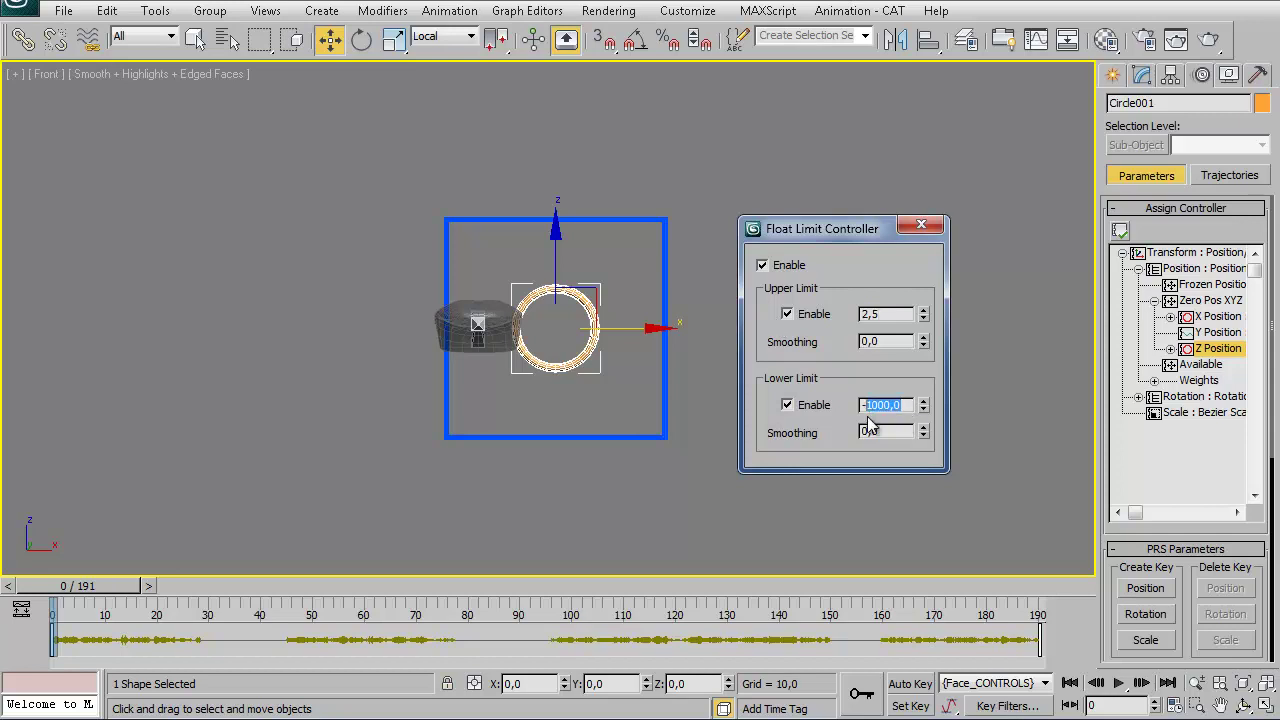
type("2,5")
double_click(894, 410)
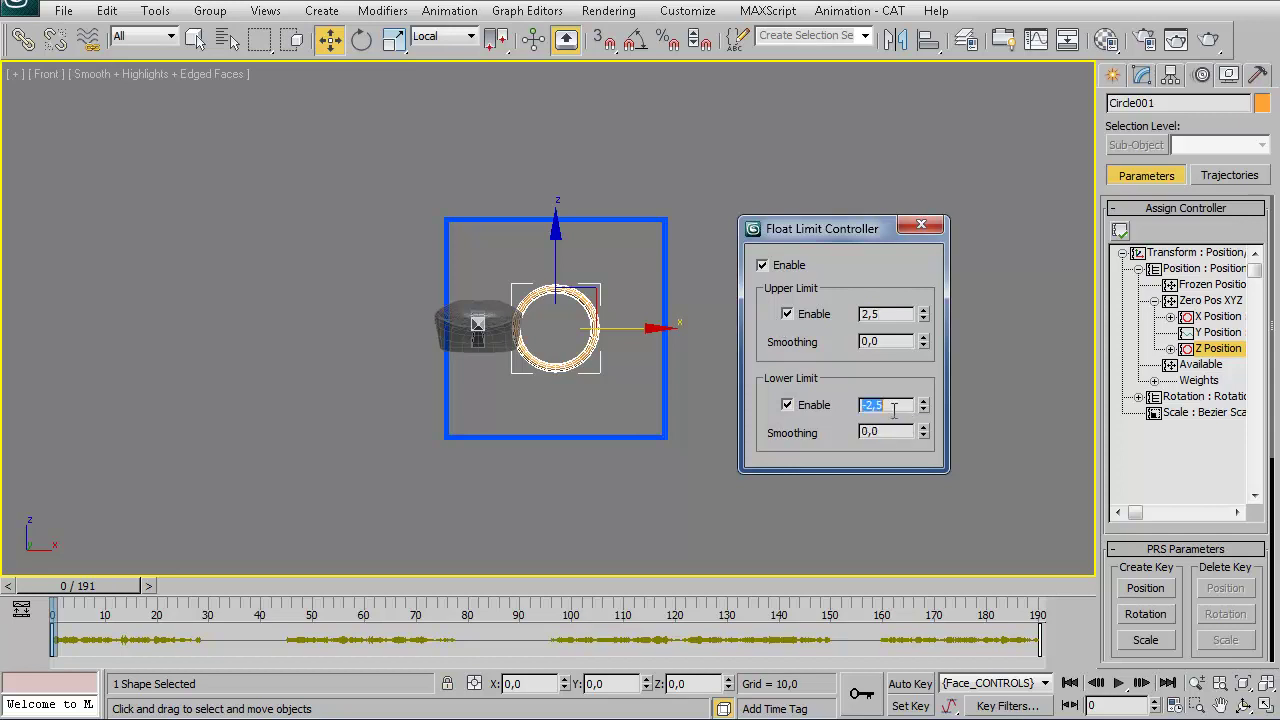
left_click(920, 228)
mouse_move(551, 255)
left_mouse_down()
mouse_move(545, 69)
mouse_move(500, 218)
left_mouse_up()
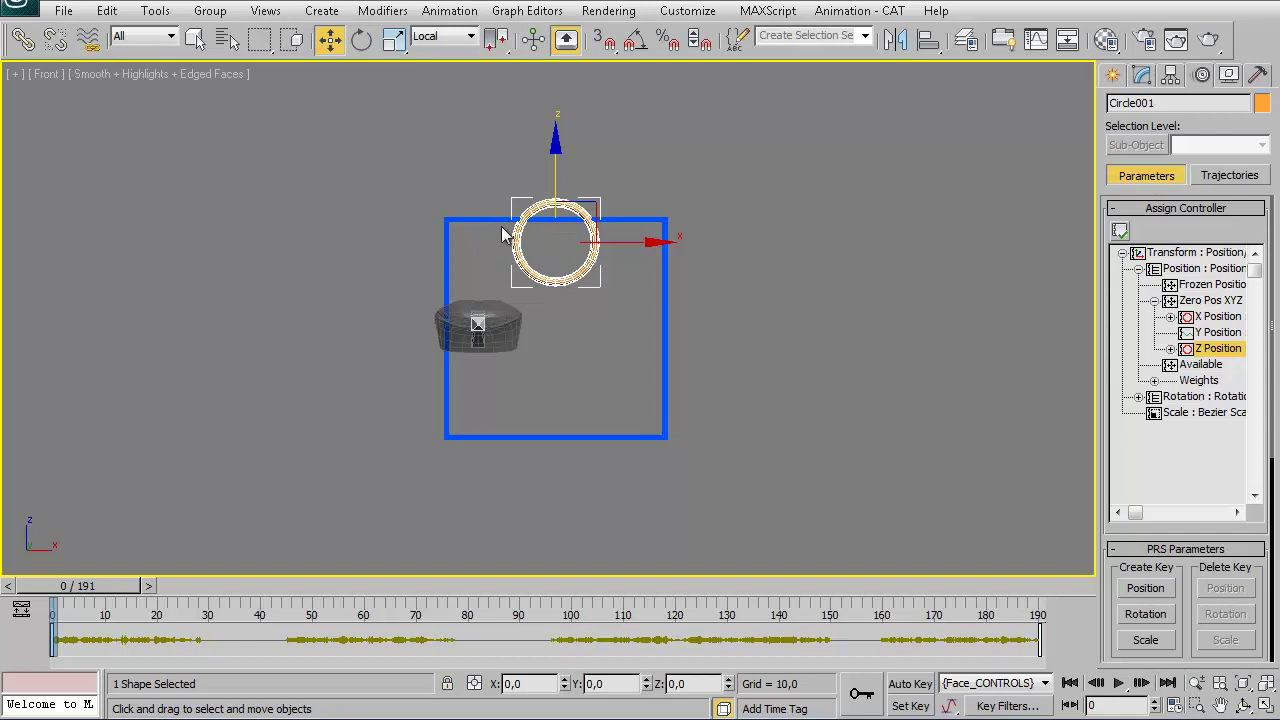
Return the circle to zero with Transform To Zero and reposition Rectangle001 with its circle.
right_click(780, 310)
left_click(739, 254)
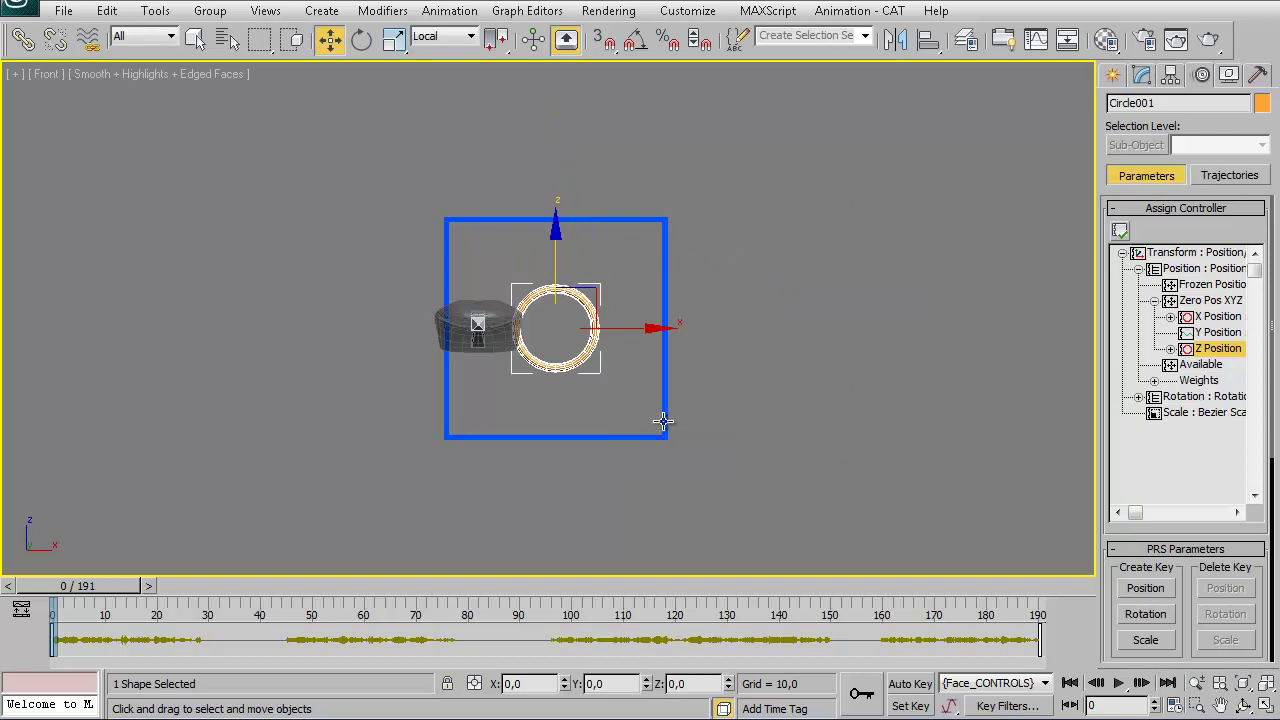
mouse_move(654, 423)
middle_mouse_down()
mouse_move(780, 397)
mouse_move(747, 440)
middle_mouse_up()
scroll(785, 400, "down", 3)
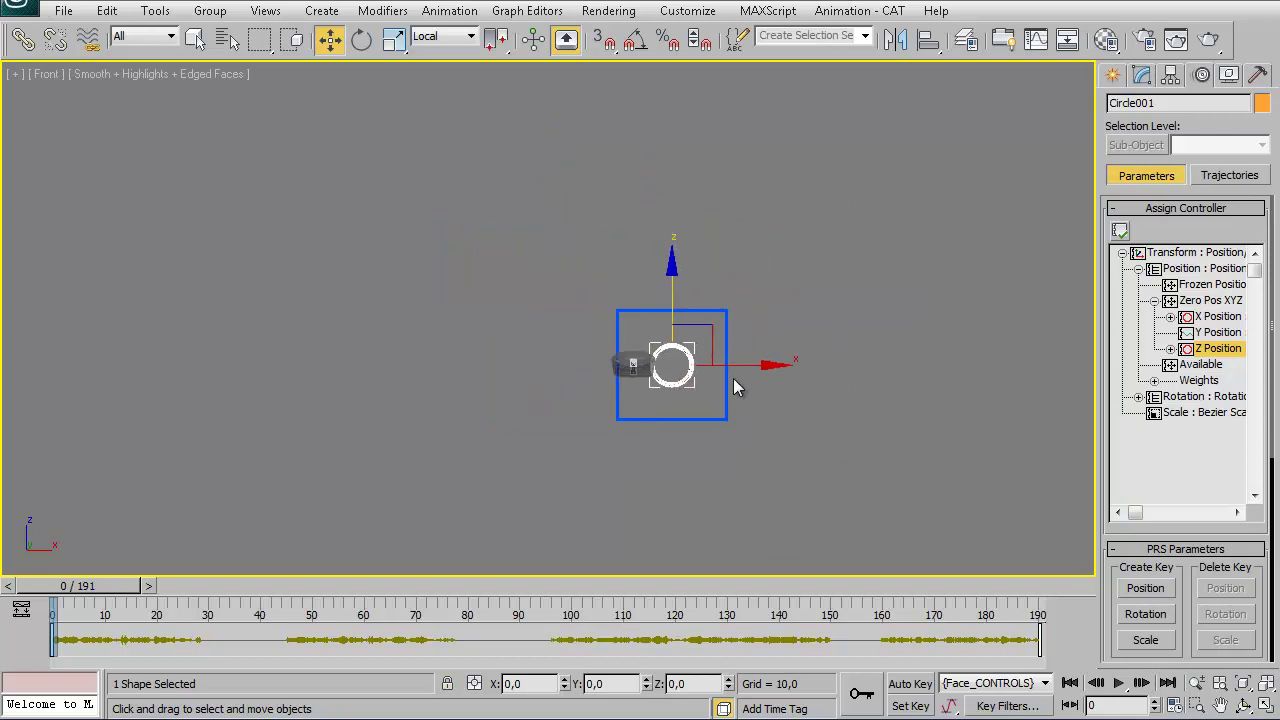
left_click(727, 310)
left_click_drag(753, 365, 186, 365)
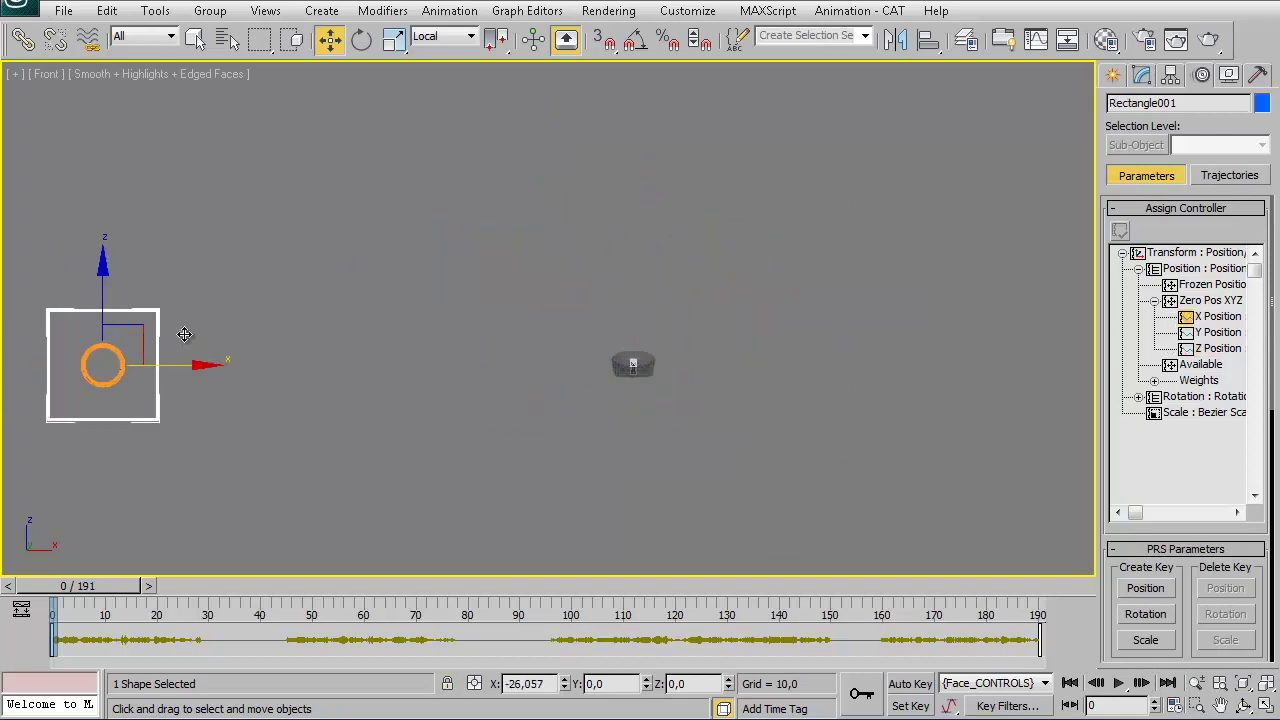
scroll(552, 405, "down", 2)
middle_click_drag(563, 397, 526, 383)
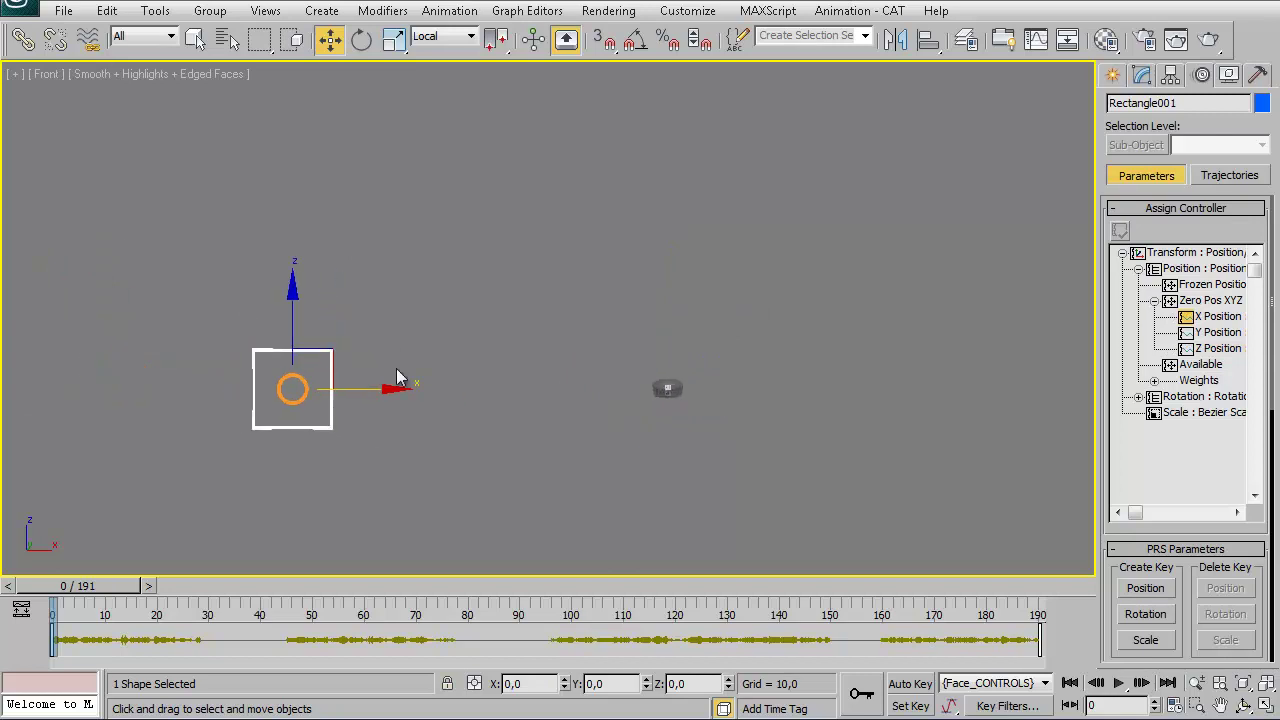
left_click_drag(400, 385, 496, 388)
scroll(660, 425, "up", 3)
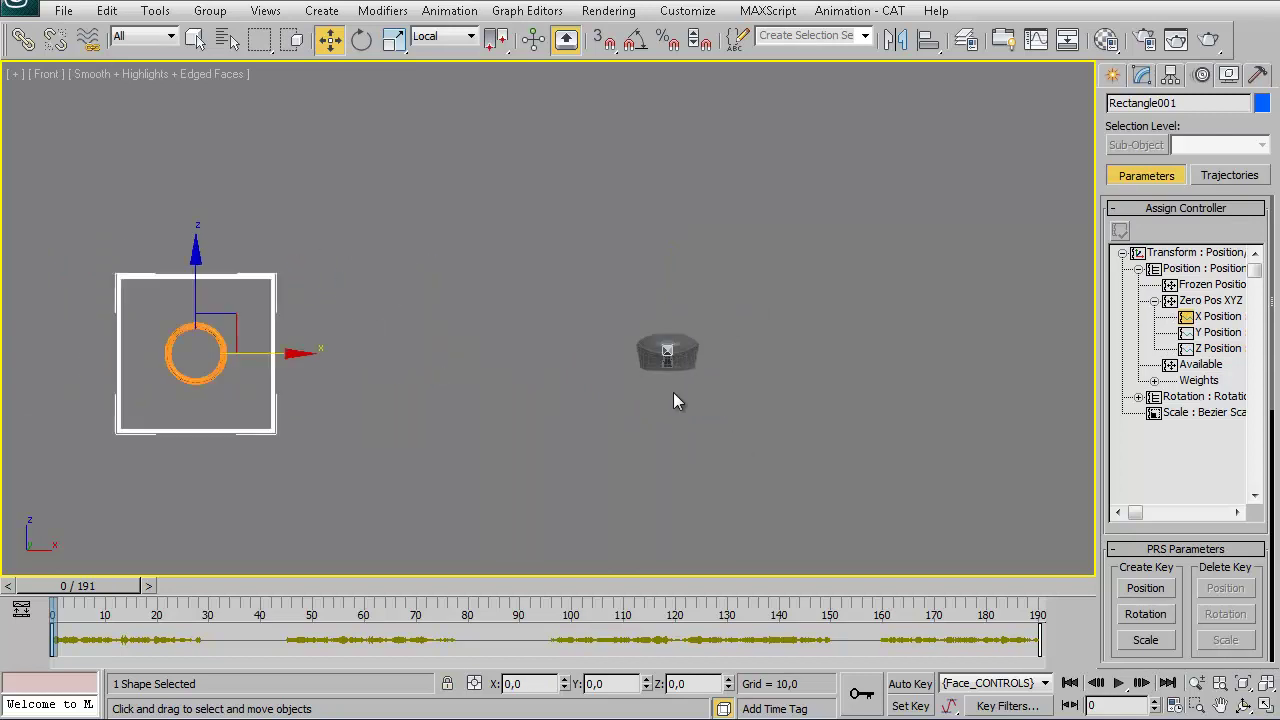
left_click_drag(282, 356, 395, 356)
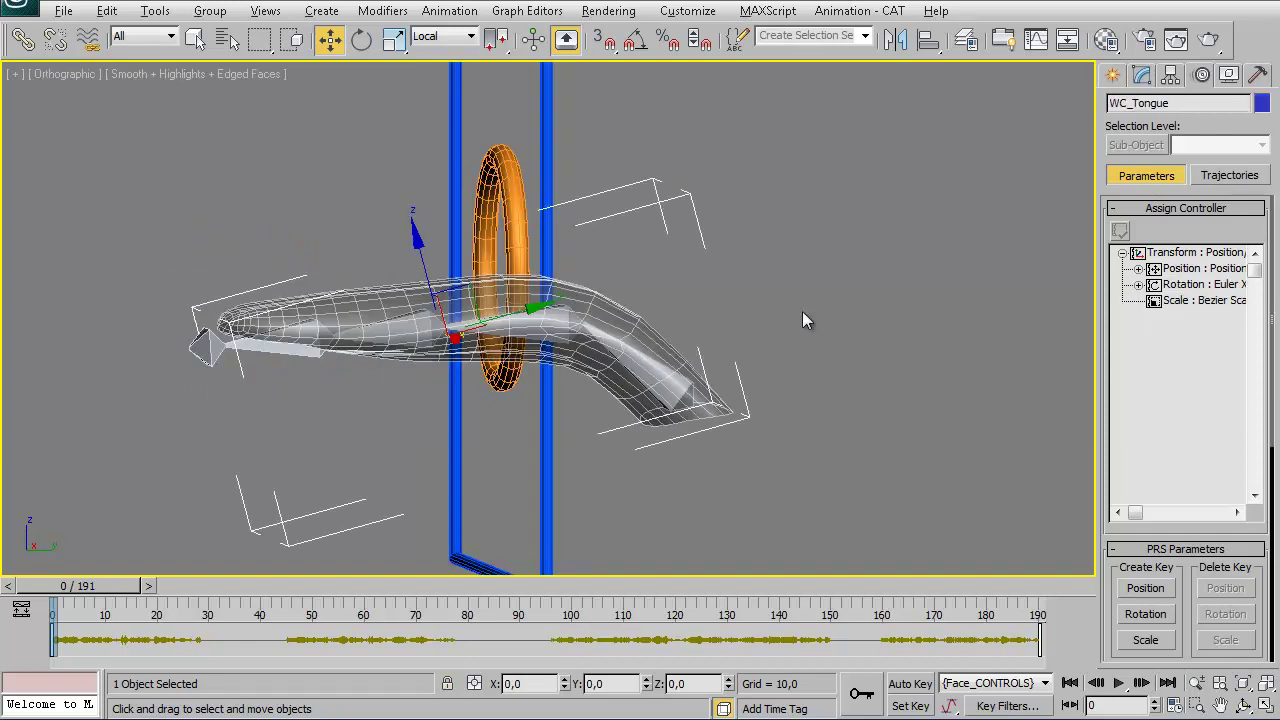
Freeze the WC_Tongue layer and test-rotate Bone001 to bend the chain.
right_click(803, 313)
left_click(751, 481)
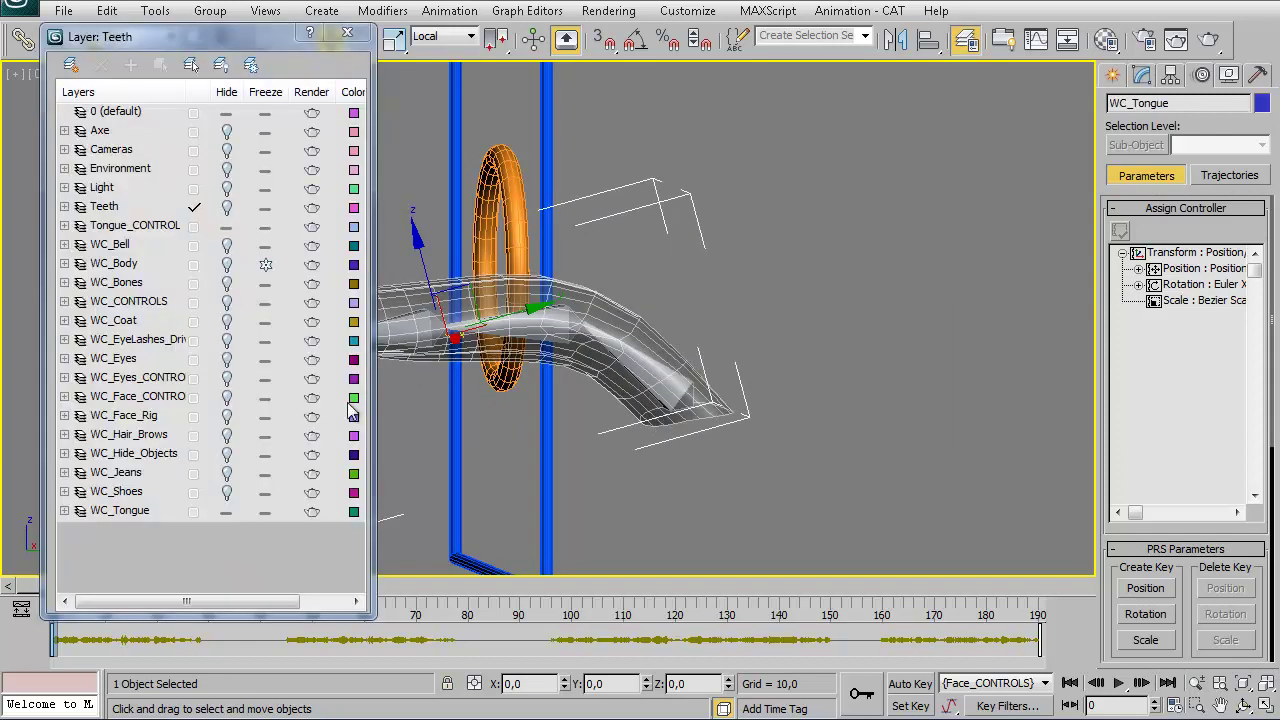
left_click(262, 513)
left_click(347, 33)
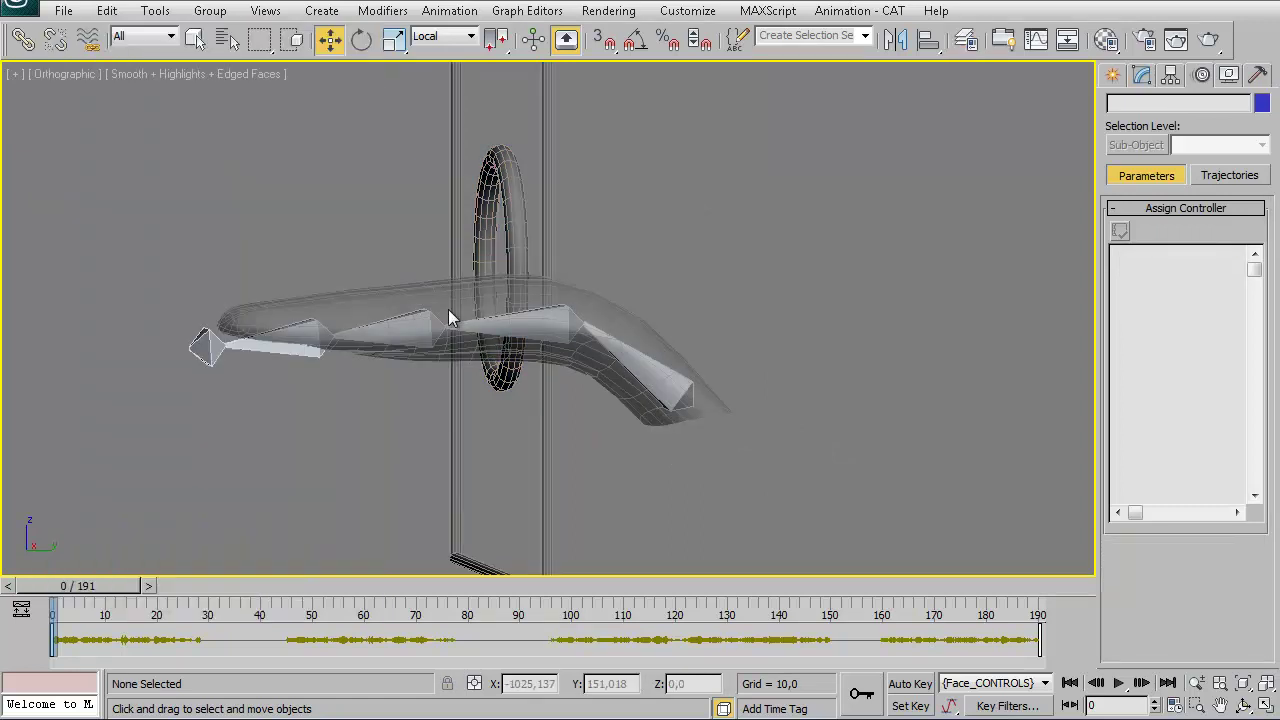
left_click(649, 420)
right_click(738, 400)
left_click(788, 451)
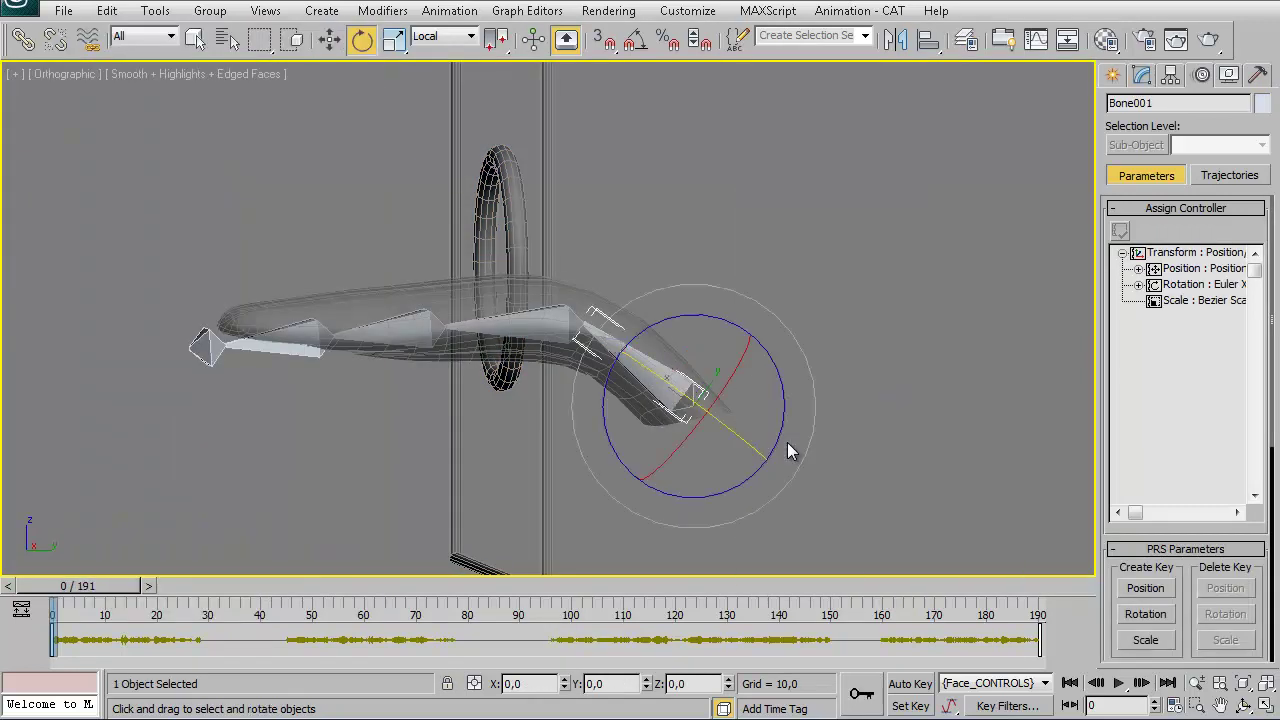
left_click_drag(788, 451, 714, 417)
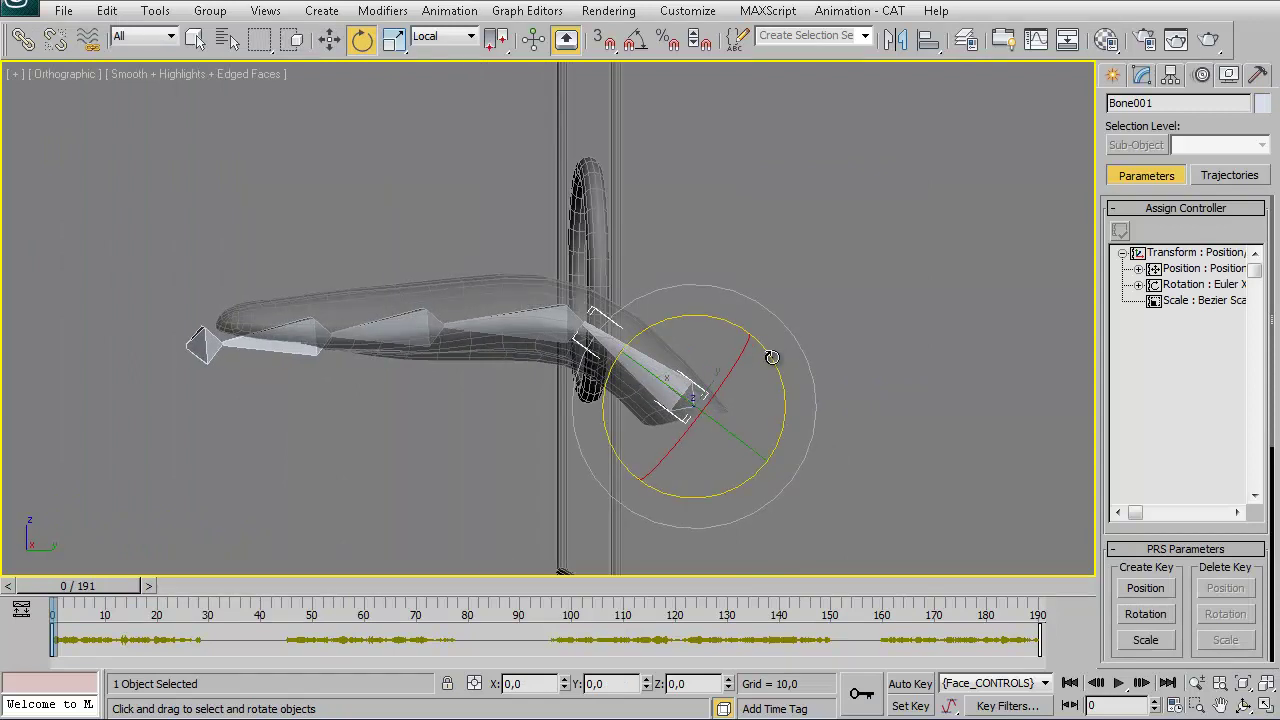
left_click_drag(772, 358, 772, 362)
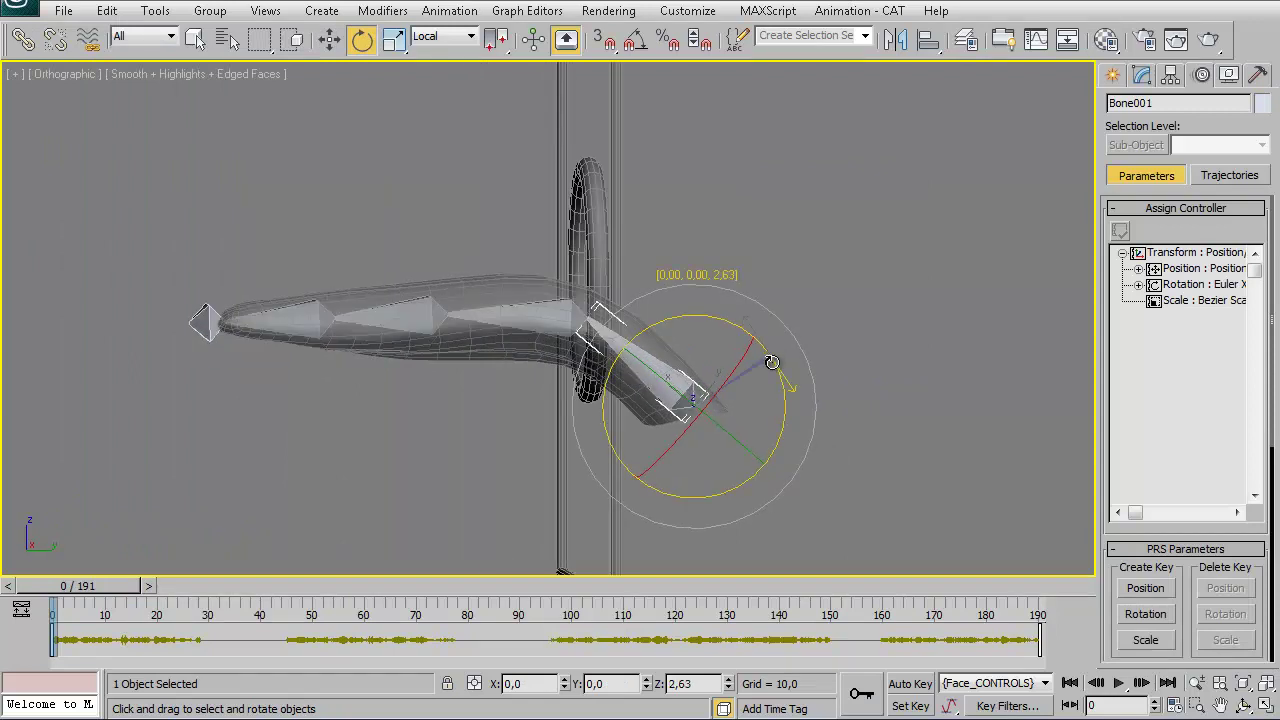
mouse_move(772, 362)
middle_mouse_down("alt")
mouse_move(522, 413)
mouse_move(698, 408)
mouse_move(586, 420)
mouse_move(662, 397)
mouse_move(665, 381)
mouse_move(619, 391)
middle_mouse_up("alt")
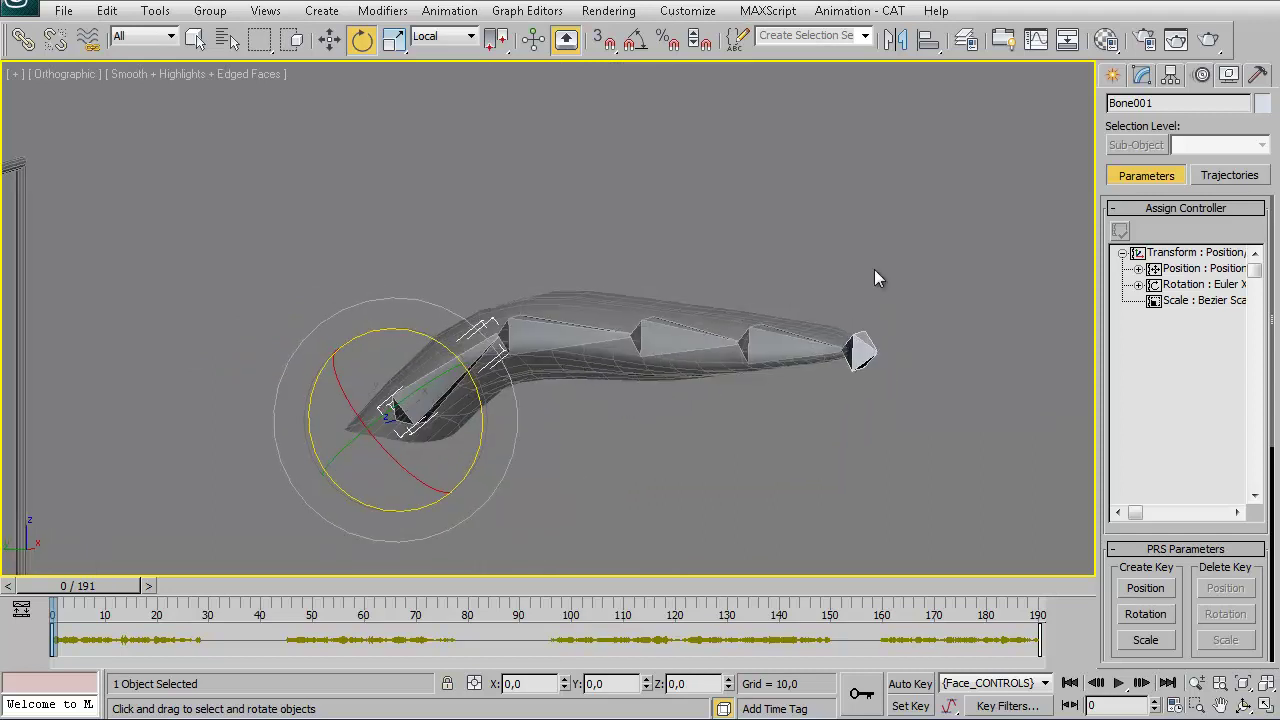
Unfreeze the WC_Tongue layer, select the tongue mesh, and turn off See-Through.
right_click(605, 240)
left_click(564, 405)
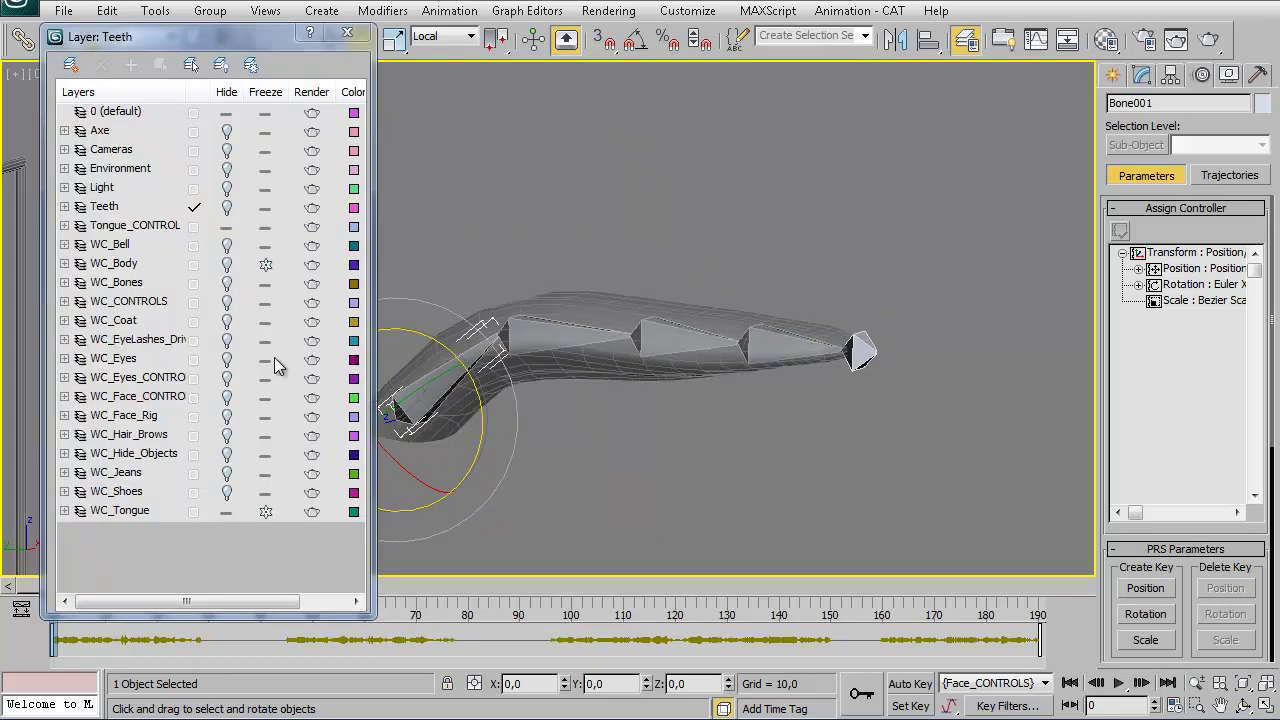
left_click(252, 512)
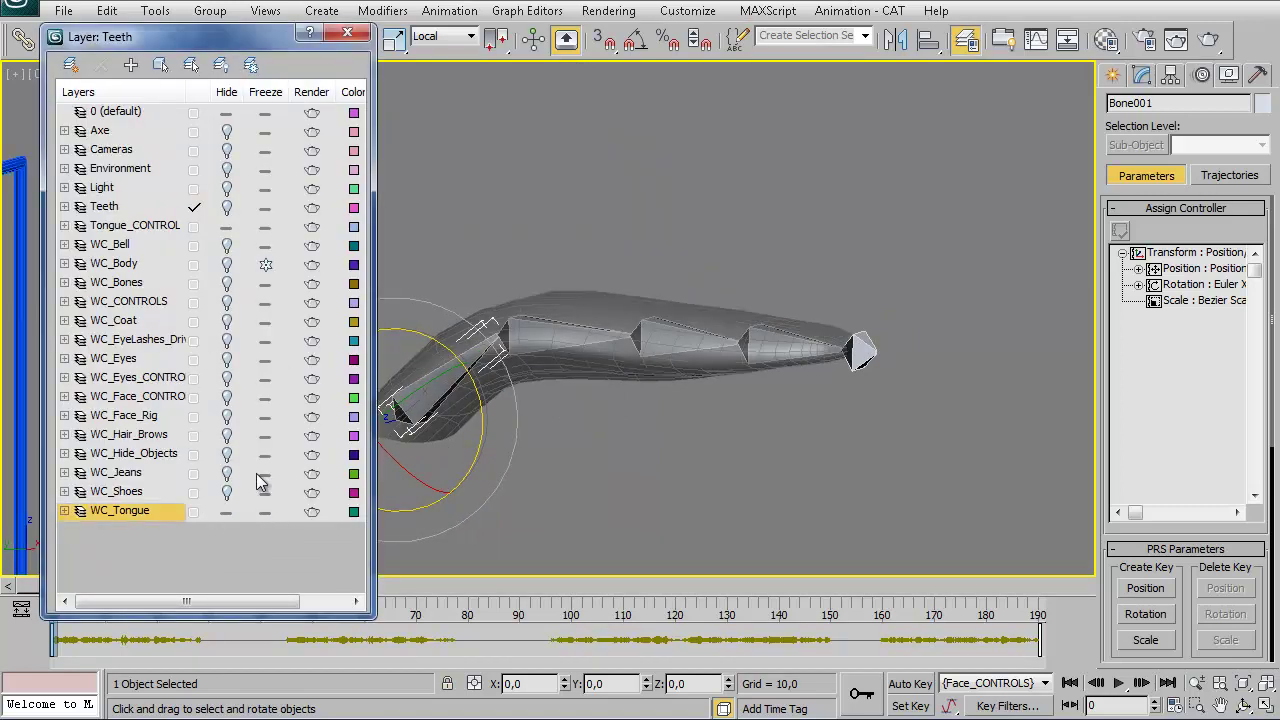
left_click(348, 34)
left_click(605, 302)
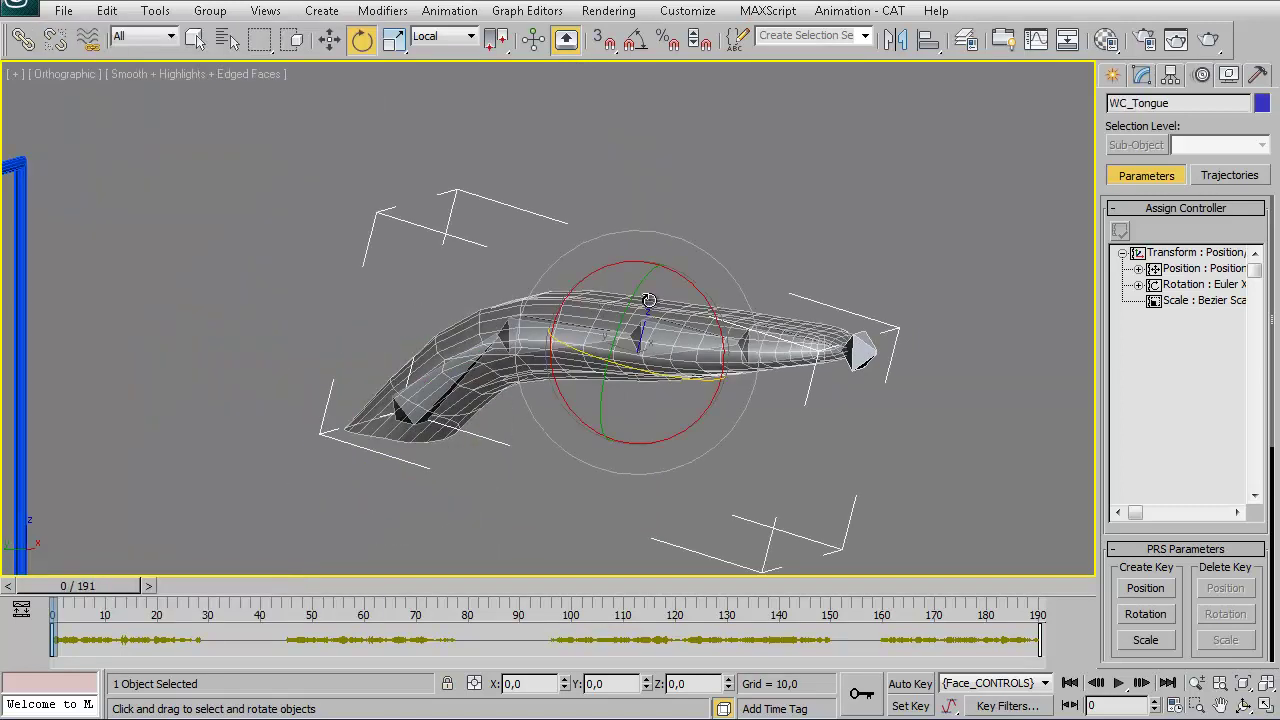
key("alt+x")
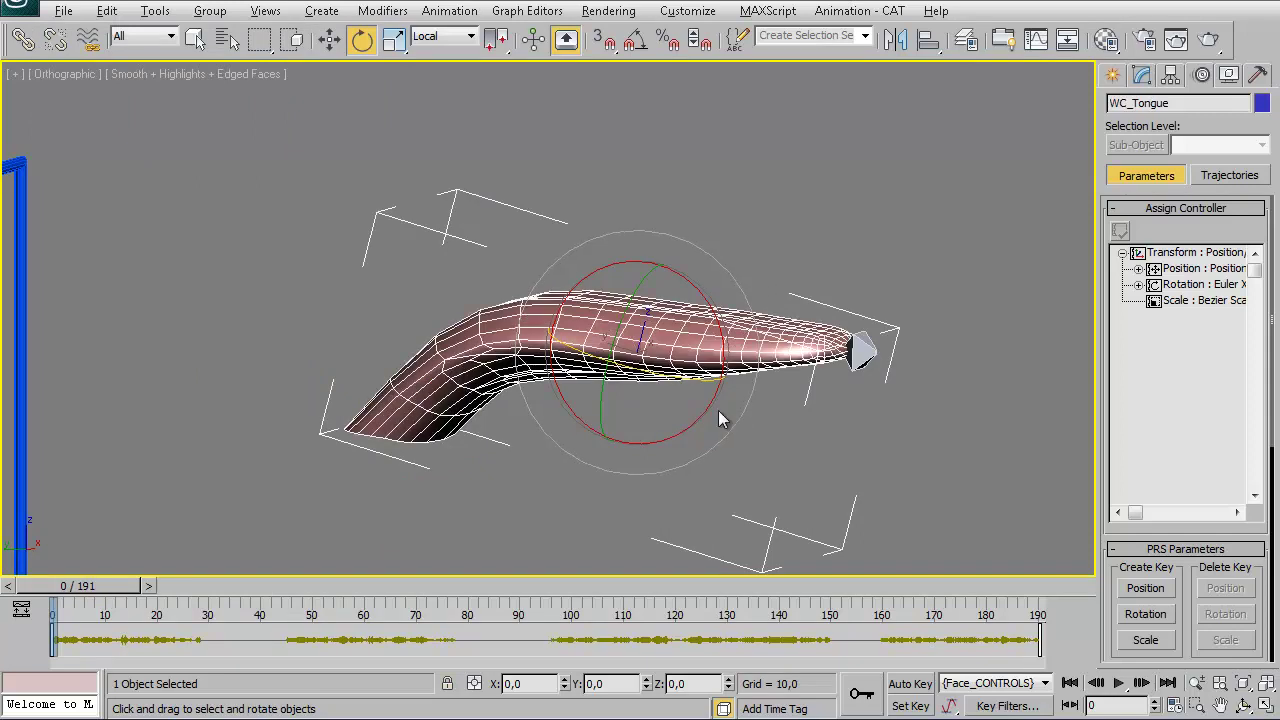
left_click_drag(582, 429, 607, 429)
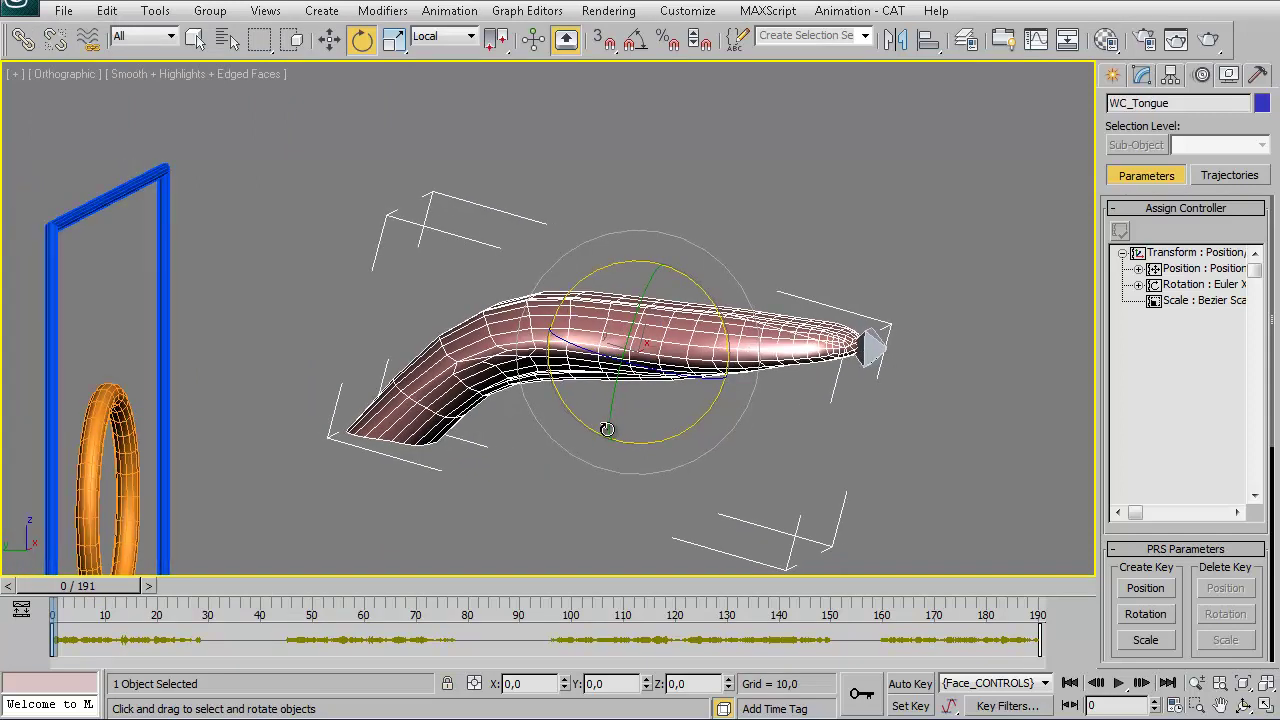
Add a Skin modifier to the tongue mesh's modifier stack.
left_click(1143, 78)
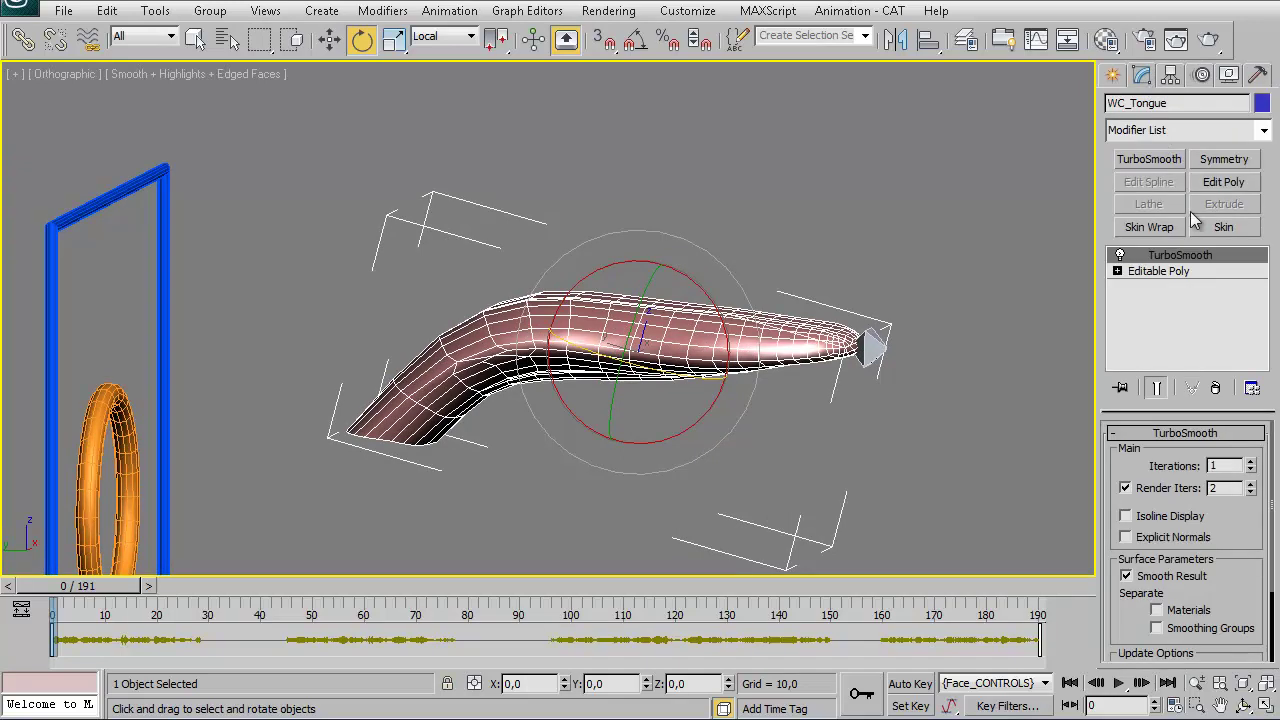
left_click(1162, 271)
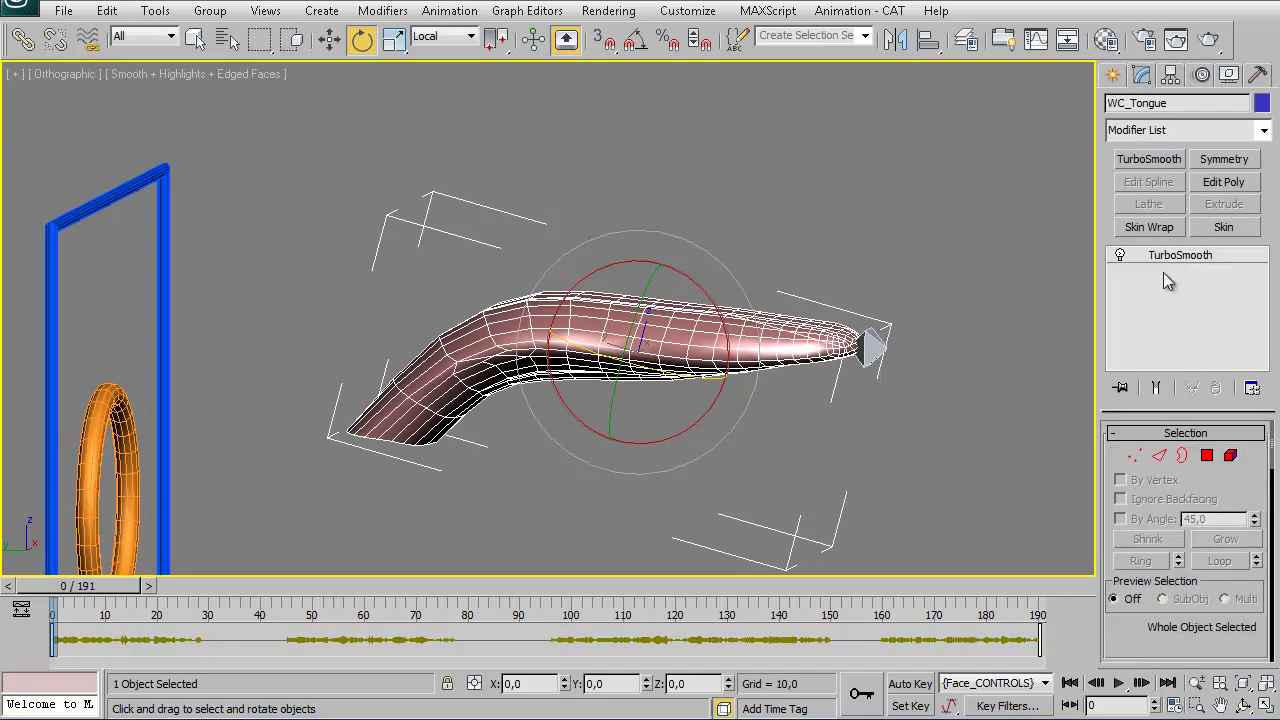
left_click(1224, 227)
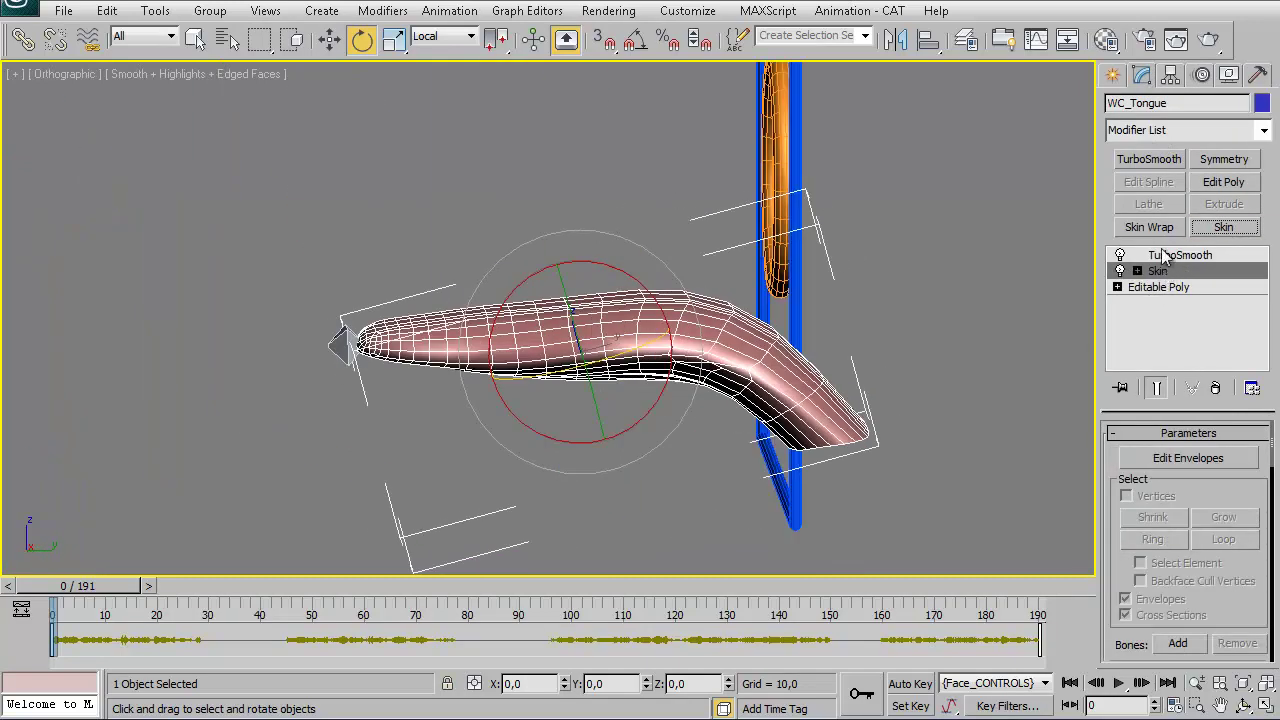
scroll(623, 398, "up", 3)
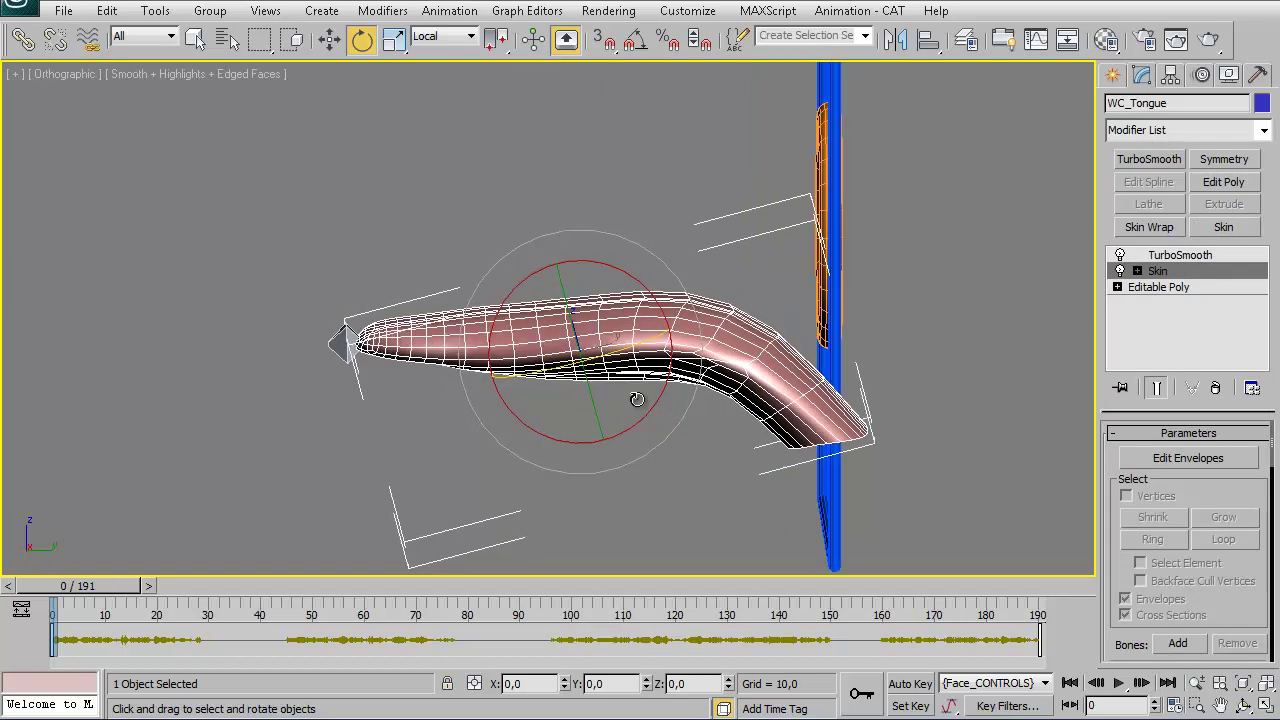
left_click(1163, 254)
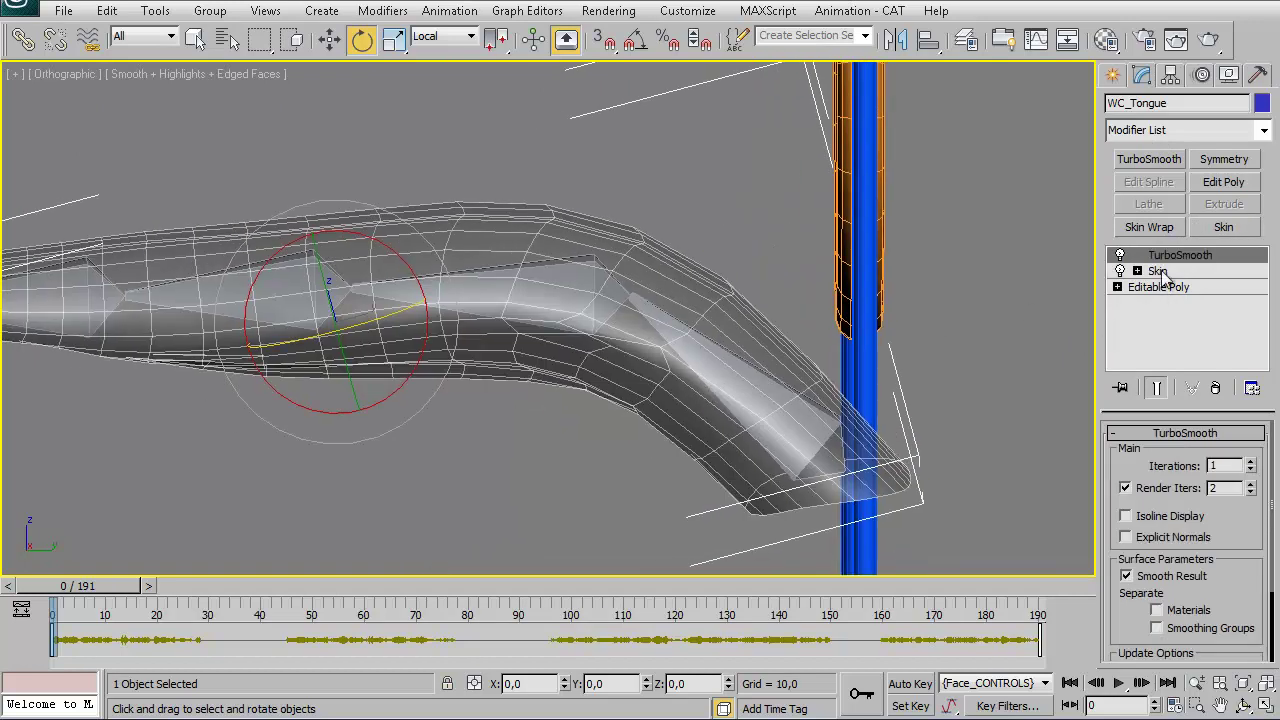
left_click(1163, 273)
mouse_move(1186, 508)
left_mouse_down()
mouse_move(1185, 330)
mouse_move(1185, 365)
left_mouse_up()
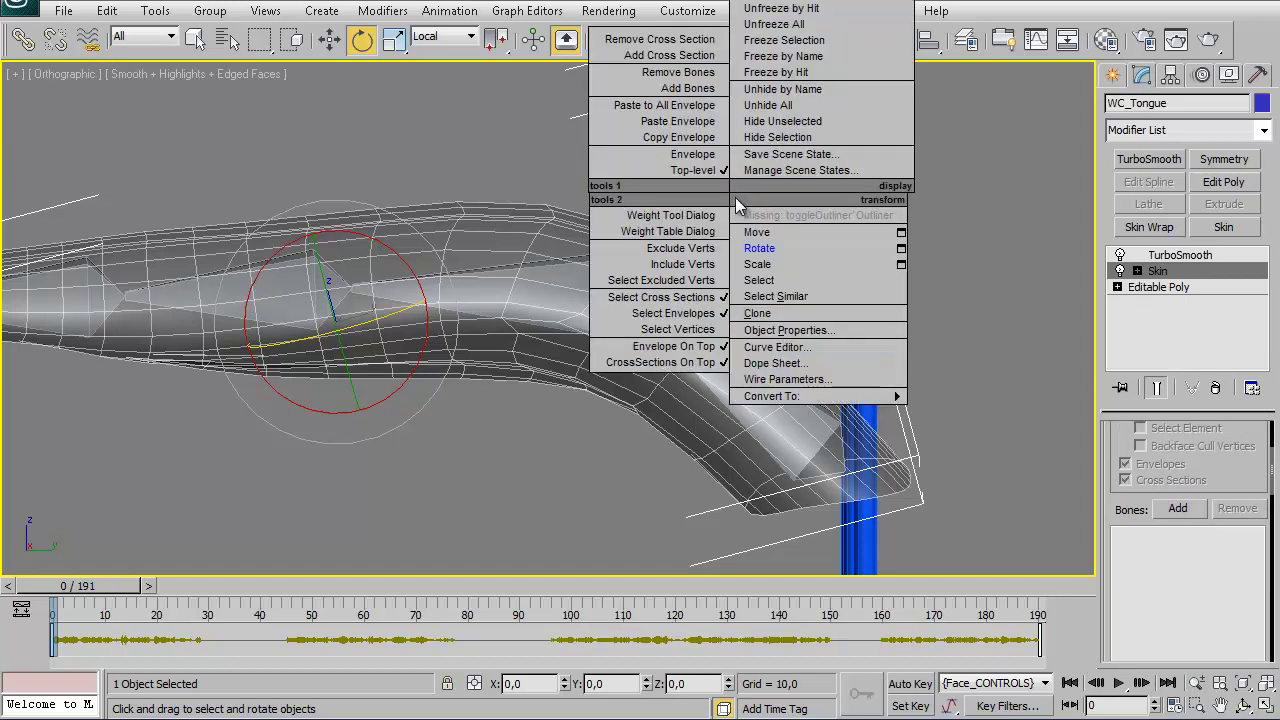
Add Bone001 through Bone004 to the skin and turn on Edit Envelopes.
right_click(735, 207)
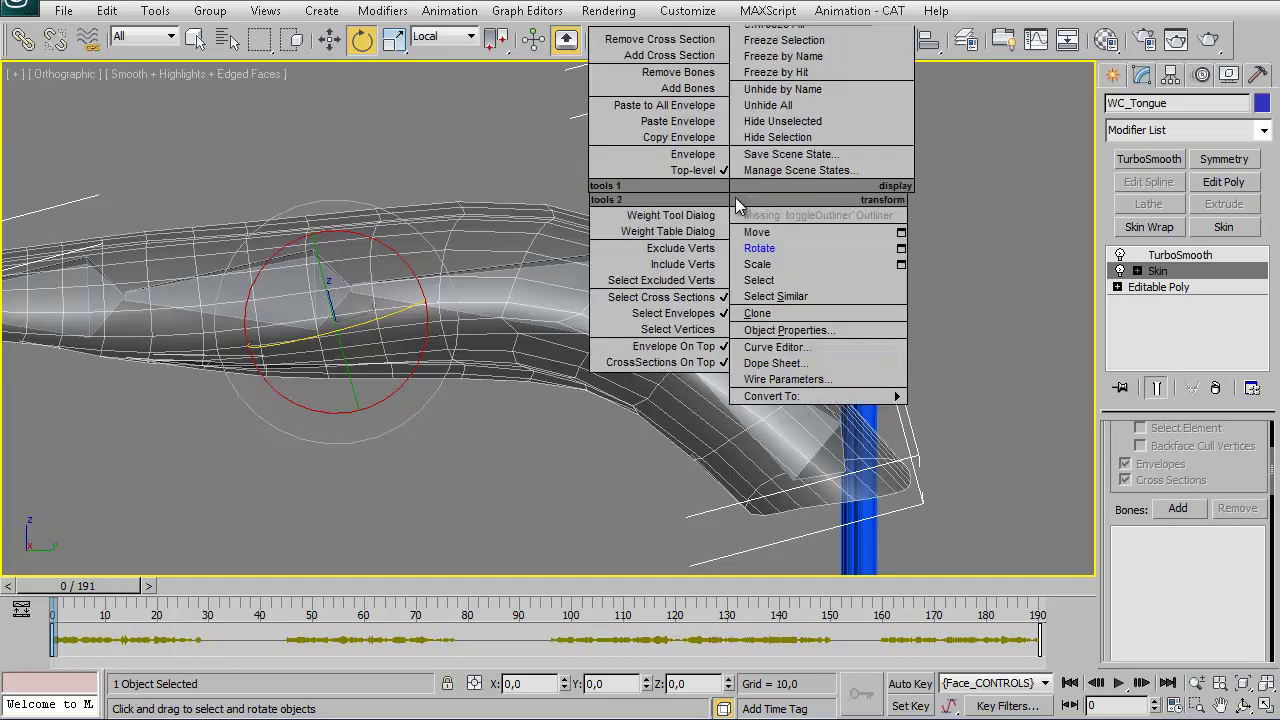
left_click(695, 91)
left_click(715, 425)
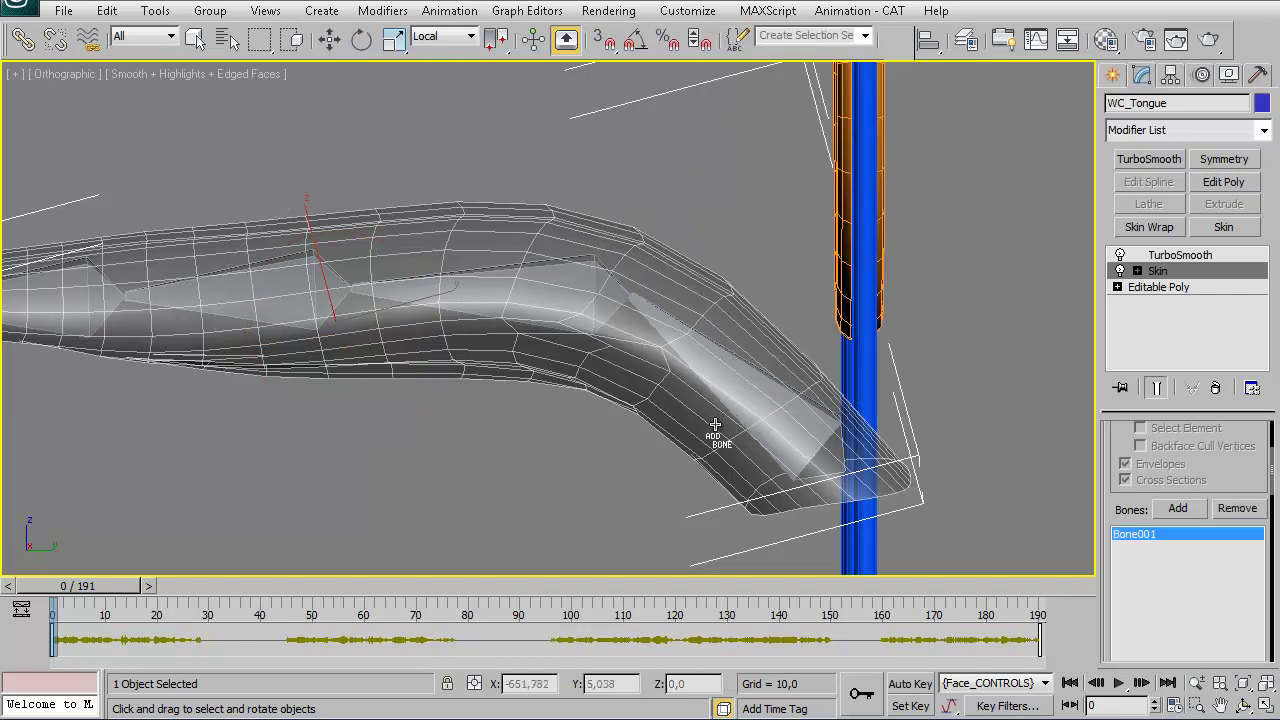
left_click(530, 302)
left_click(279, 297)
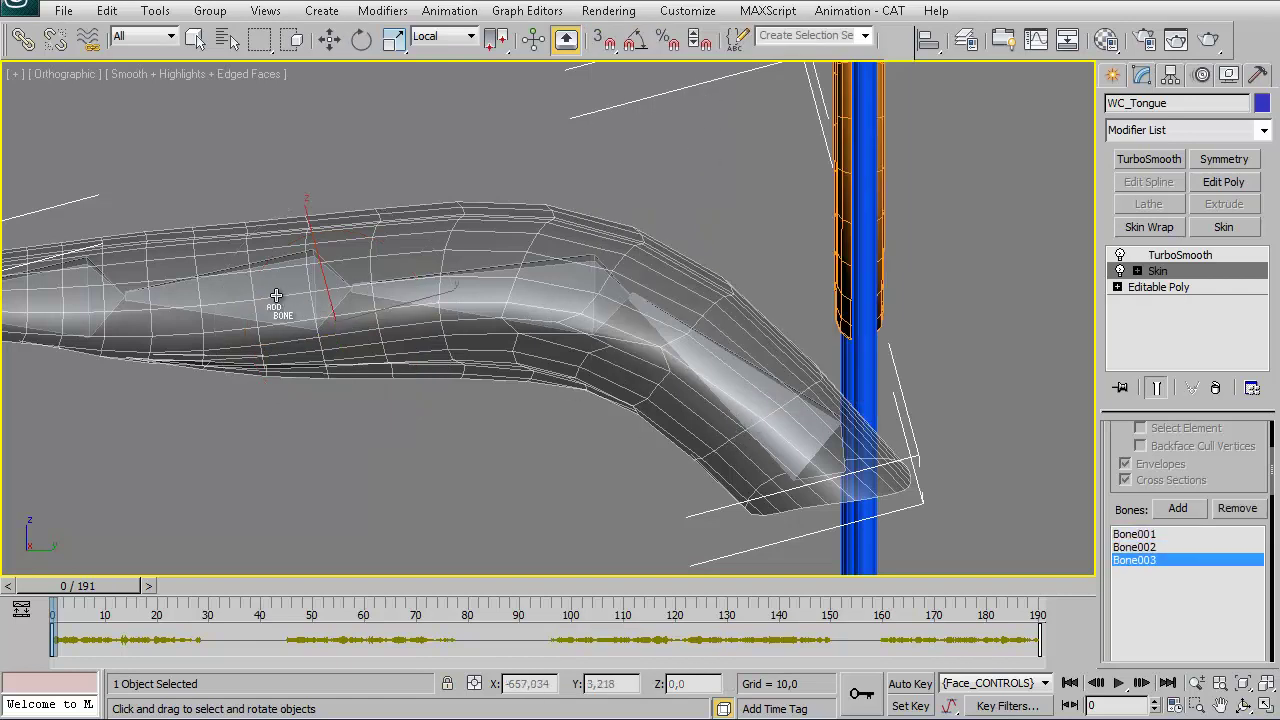
left_click(83, 306)
scroll(611, 394, "down", 1)
scroll(657, 377, "down", 1)
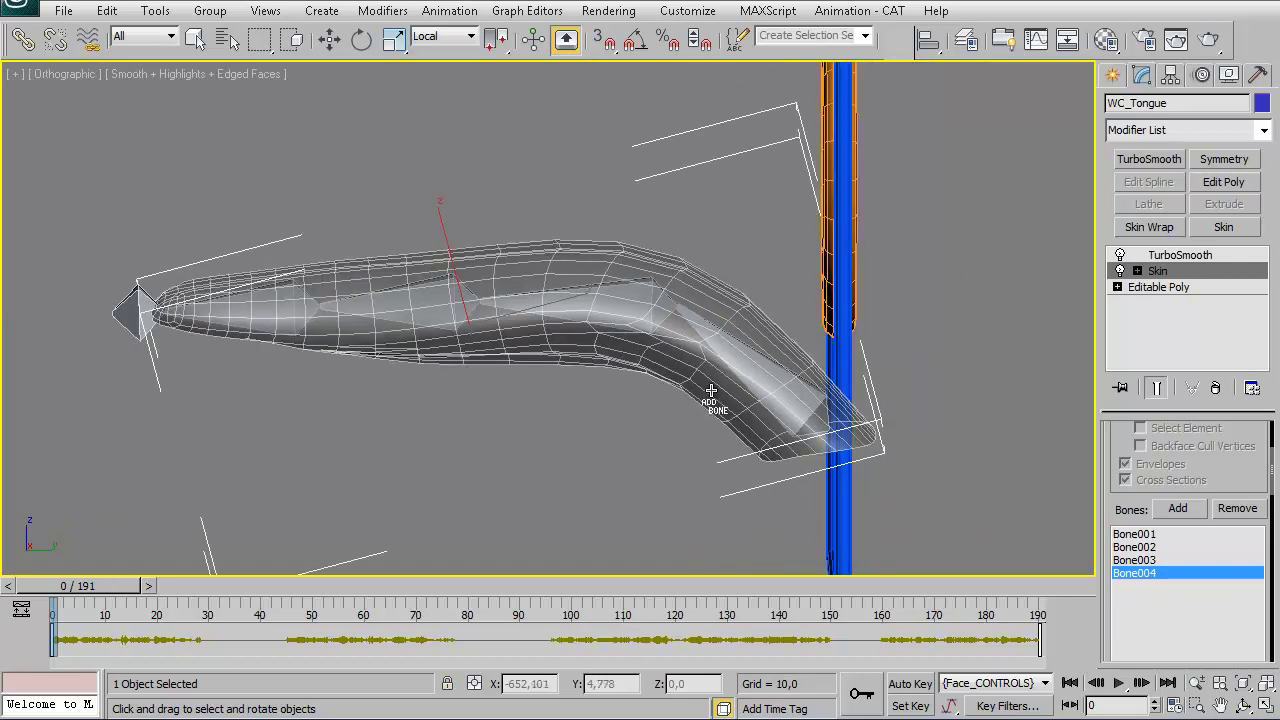
middle_click_drag(710, 390, 671, 402)
scroll(1186, 470, "up", 3)
left_click(1186, 460)
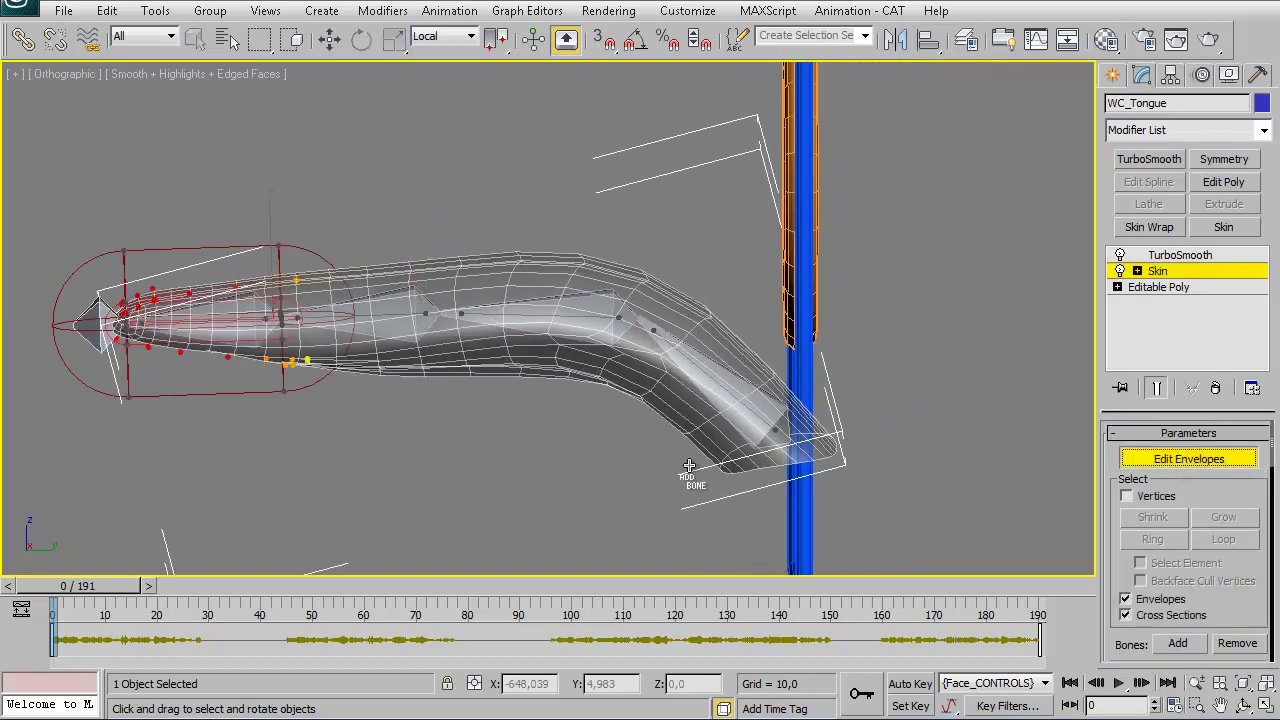
Widen both ends of the tongue-tip bone's envelope to cover more vertices.
middle_click_drag(537, 451, 706, 420, "alt")
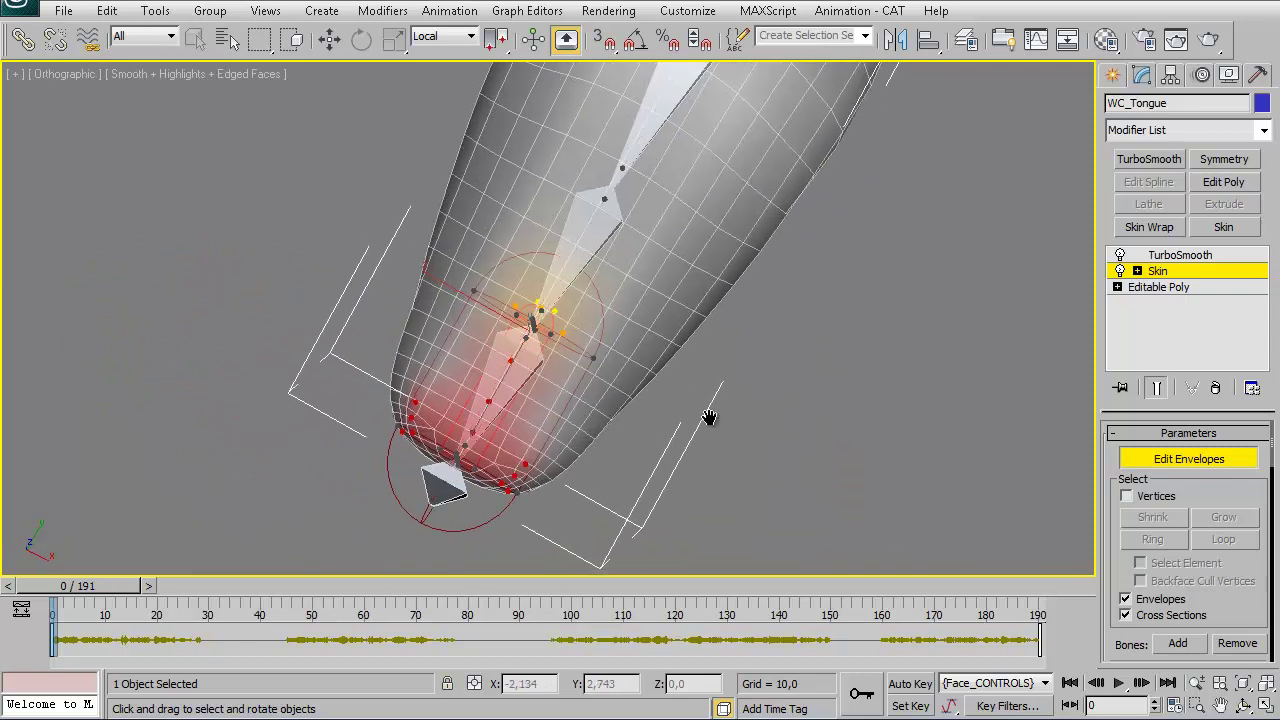
key("w")
left_click(593, 348)
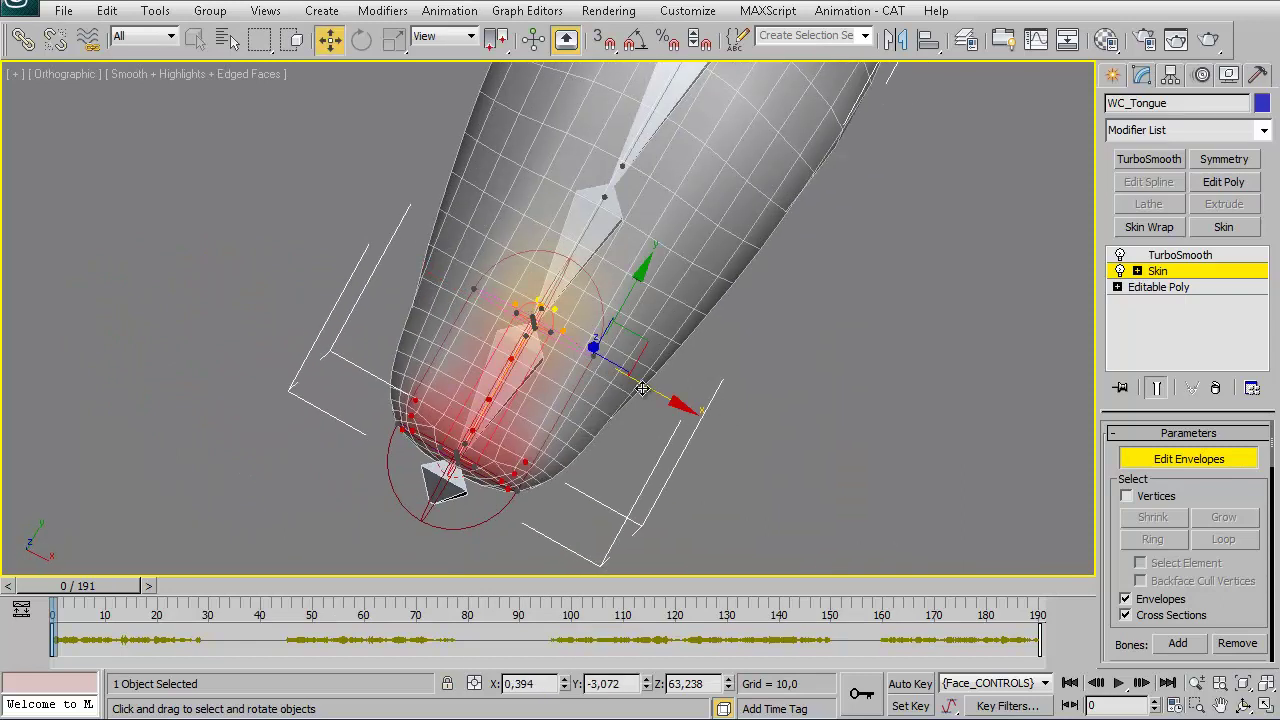
left_click_drag(642, 388, 698, 511)
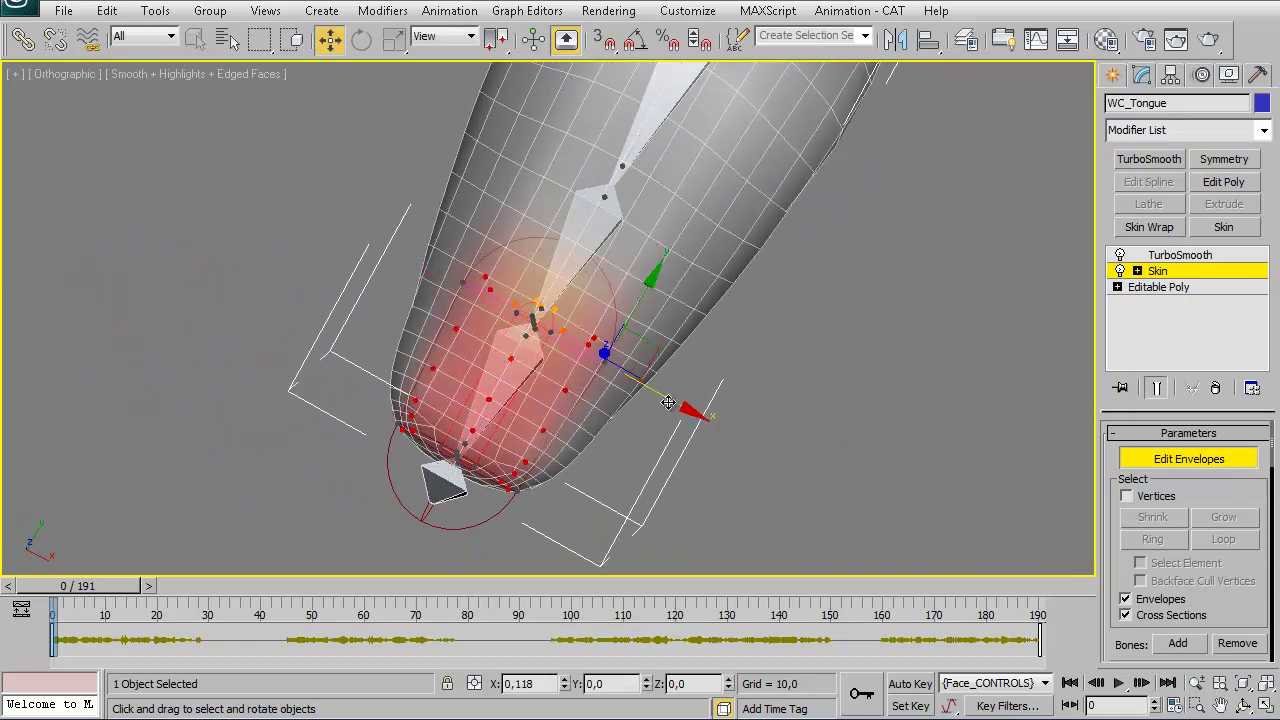
left_click(517, 494)
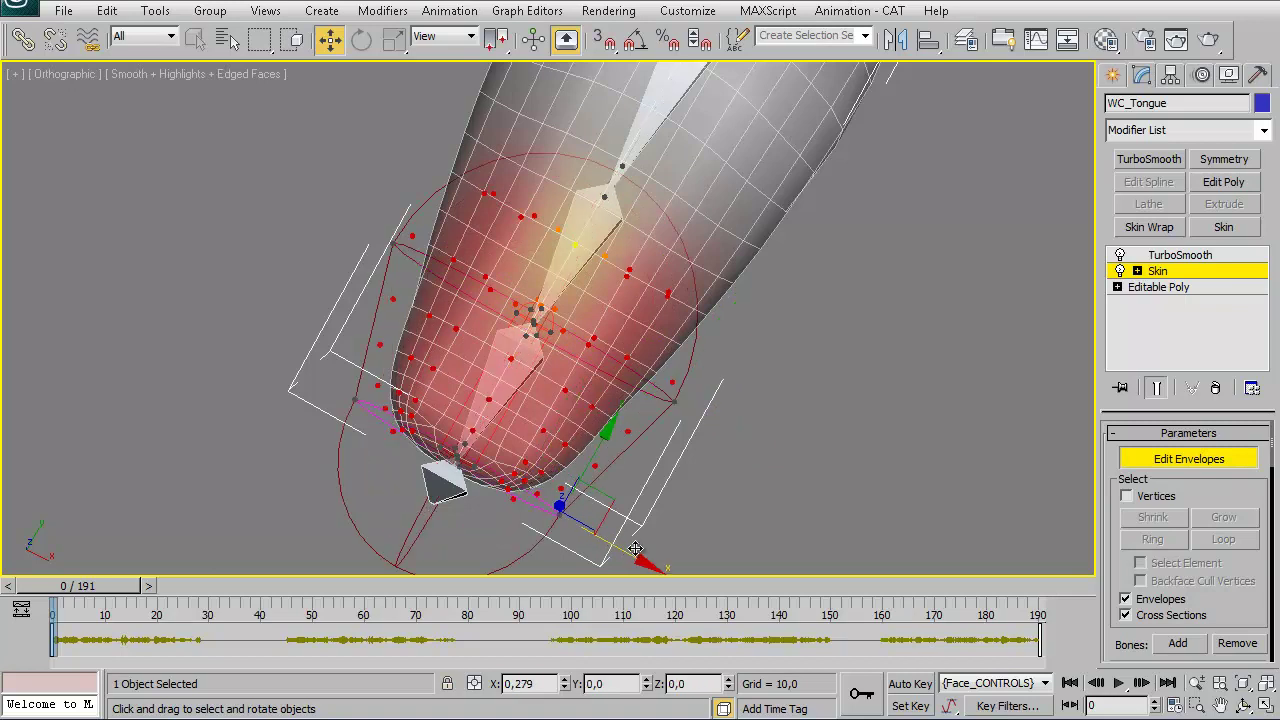
left_click_drag(589, 531, 747, 296)
Enlarge the next bone's envelope out to the tongue edges at both ends.
middle_click_drag(747, 296, 712, 380, "alt")
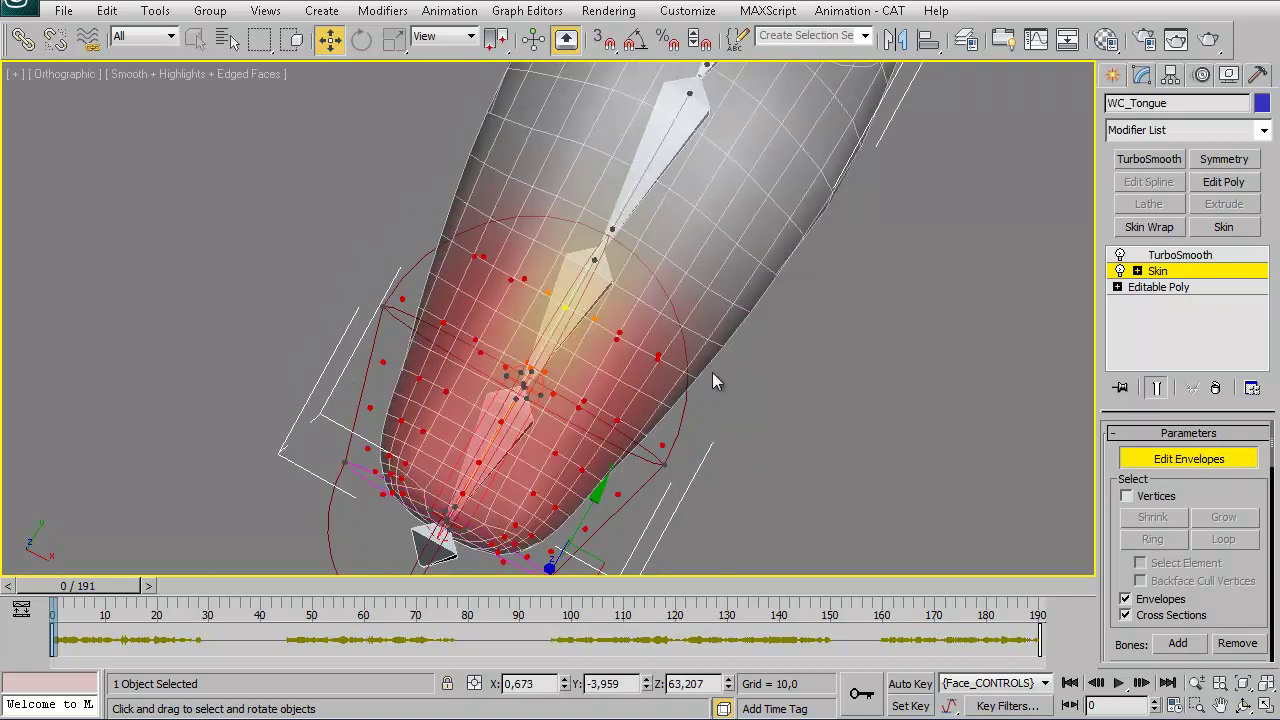
left_click(577, 289)
left_click_drag(694, 299, 668, 332)
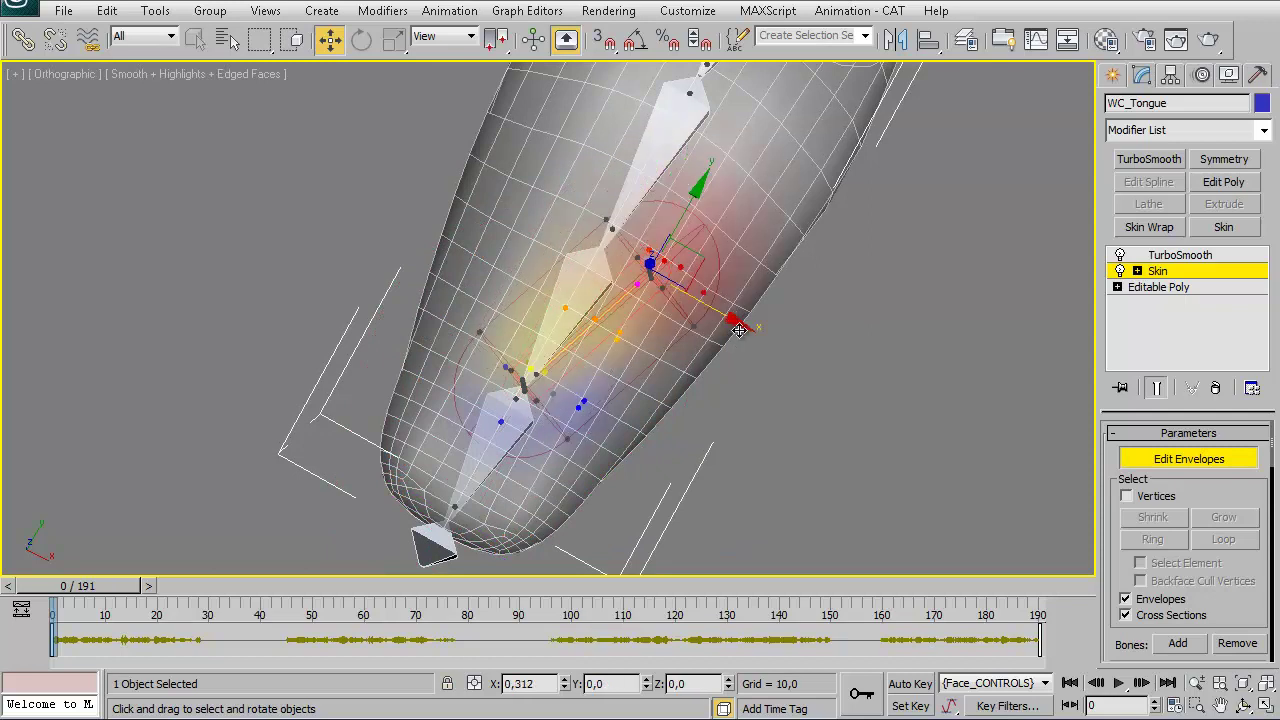
left_click_drag(658, 283, 665, 281)
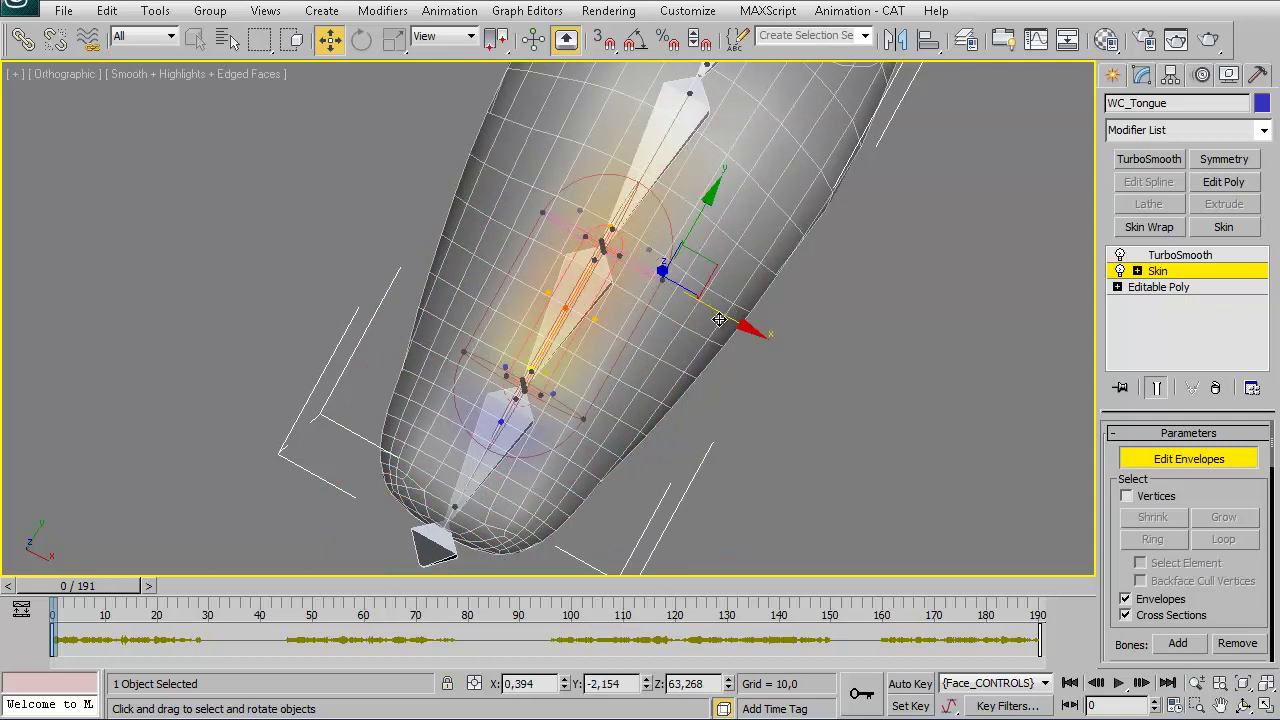
left_click_drag(719, 319, 857, 397)
left_click(585, 421)
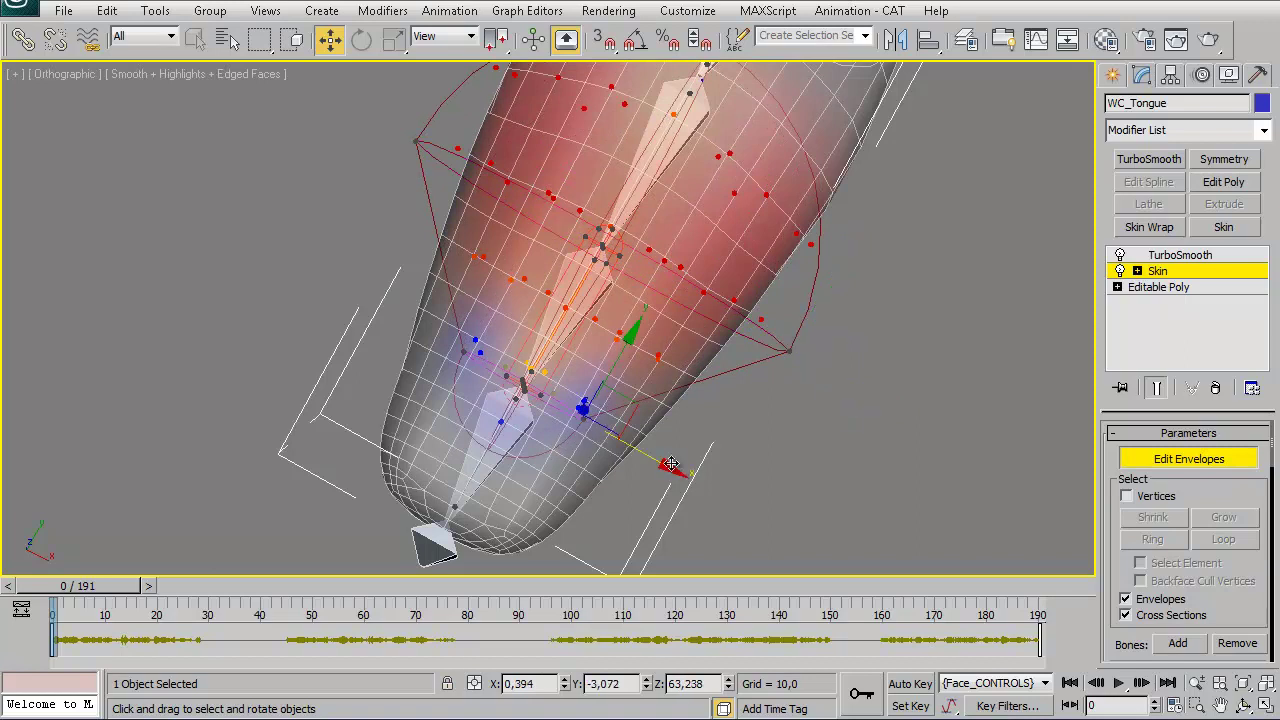
left_click_drag(668, 455, 733, 492)
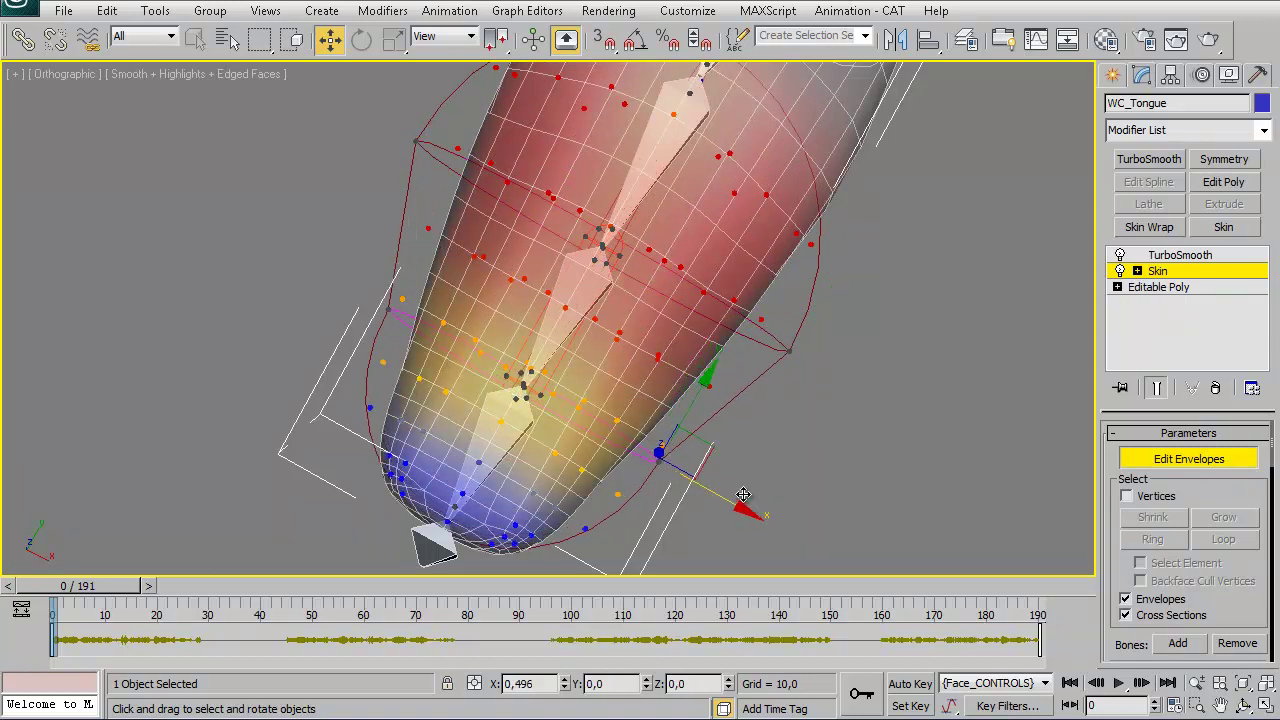
Widen the lower and upper ends of the next bone's envelope up the tongue.
key("z")
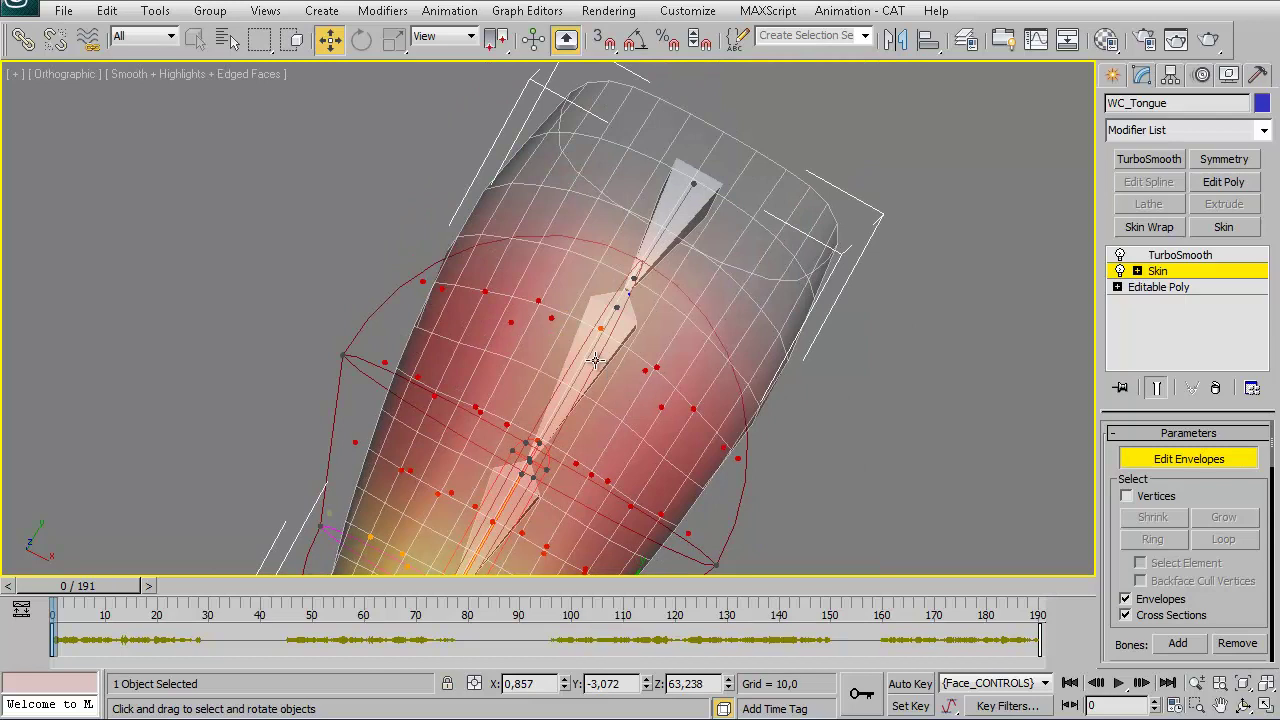
left_click(592, 360)
left_click(589, 487)
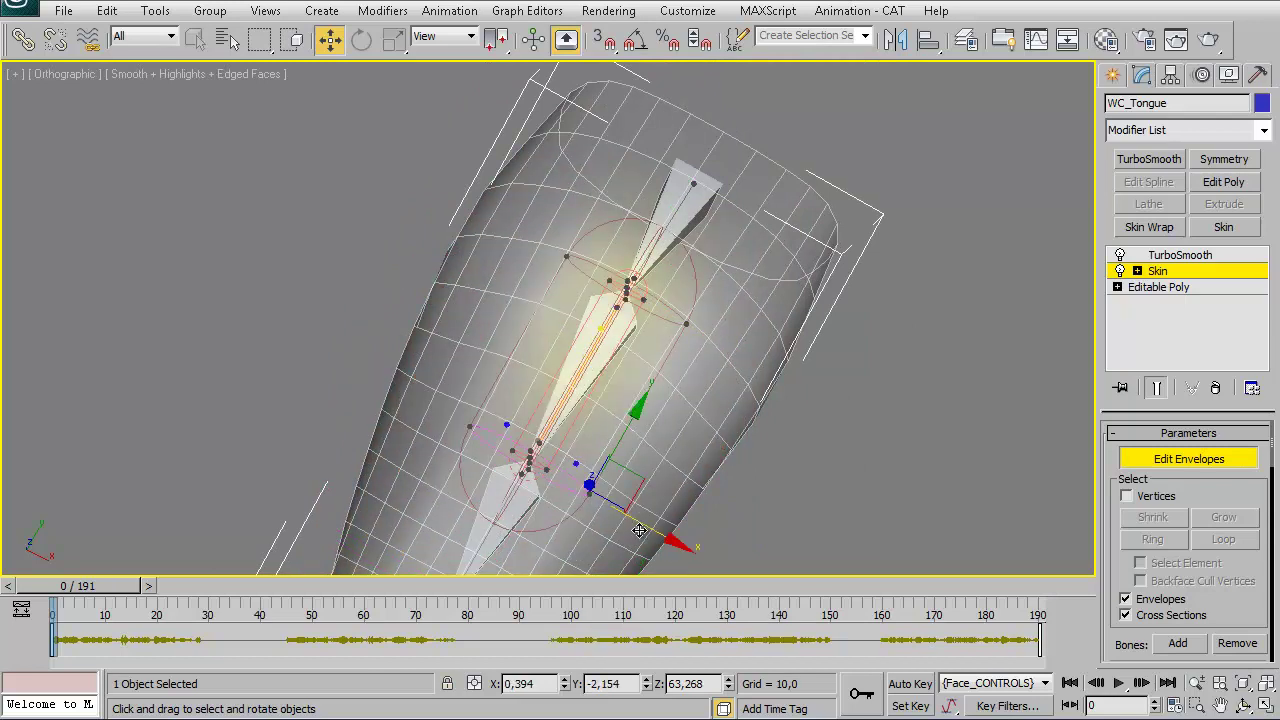
left_click_drag(613, 505, 775, 569)
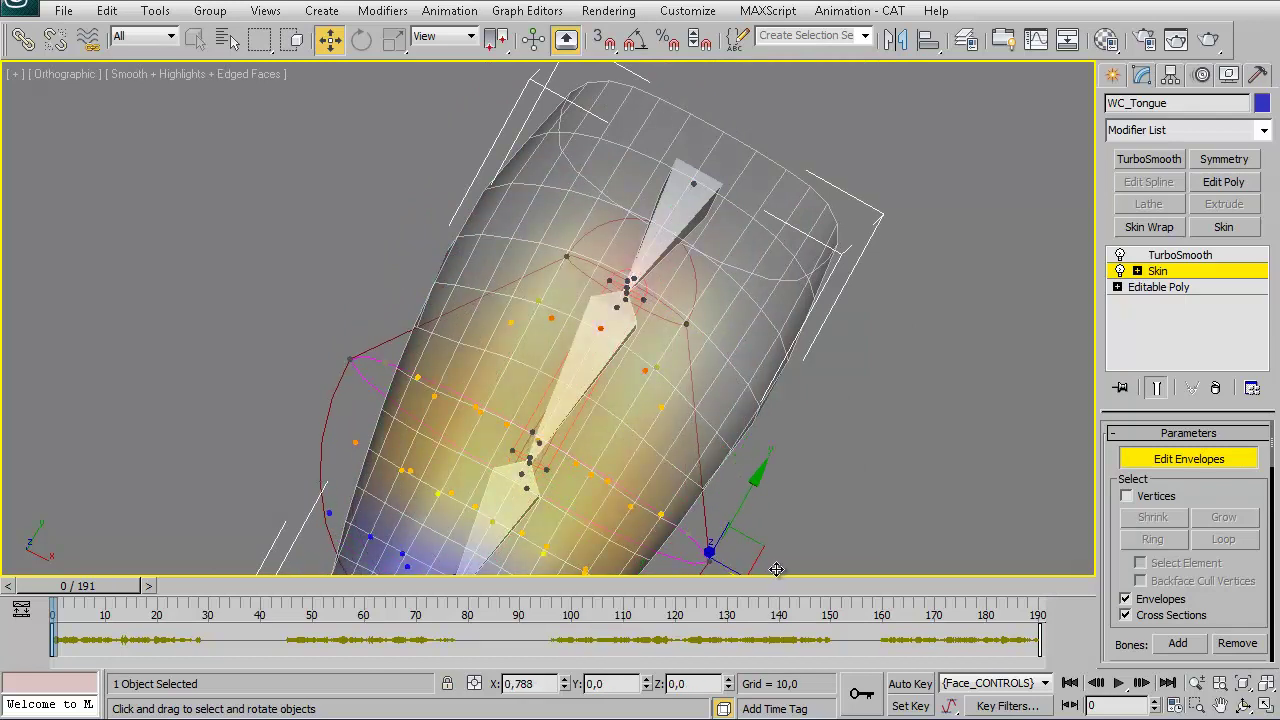
left_click(686, 317)
left_click_drag(731, 366, 844, 418)
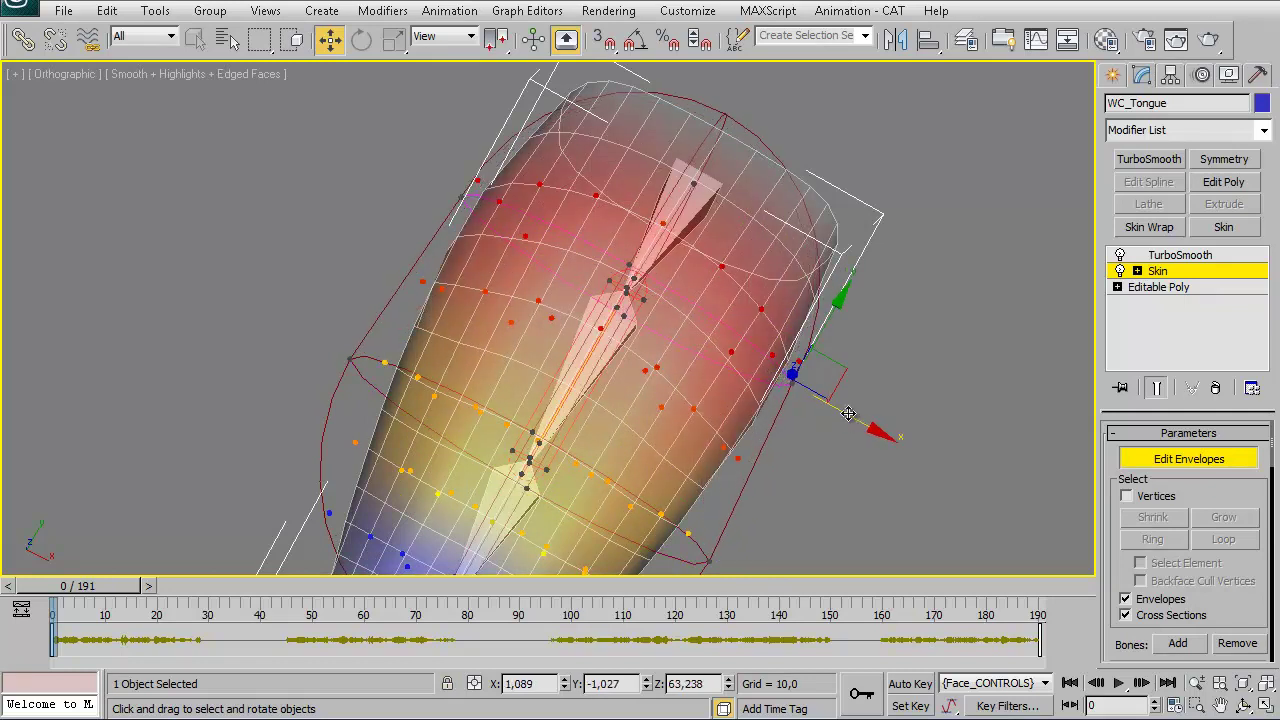
Widen the base bone's envelope handles over the tongue's end.
left_click(686, 207)
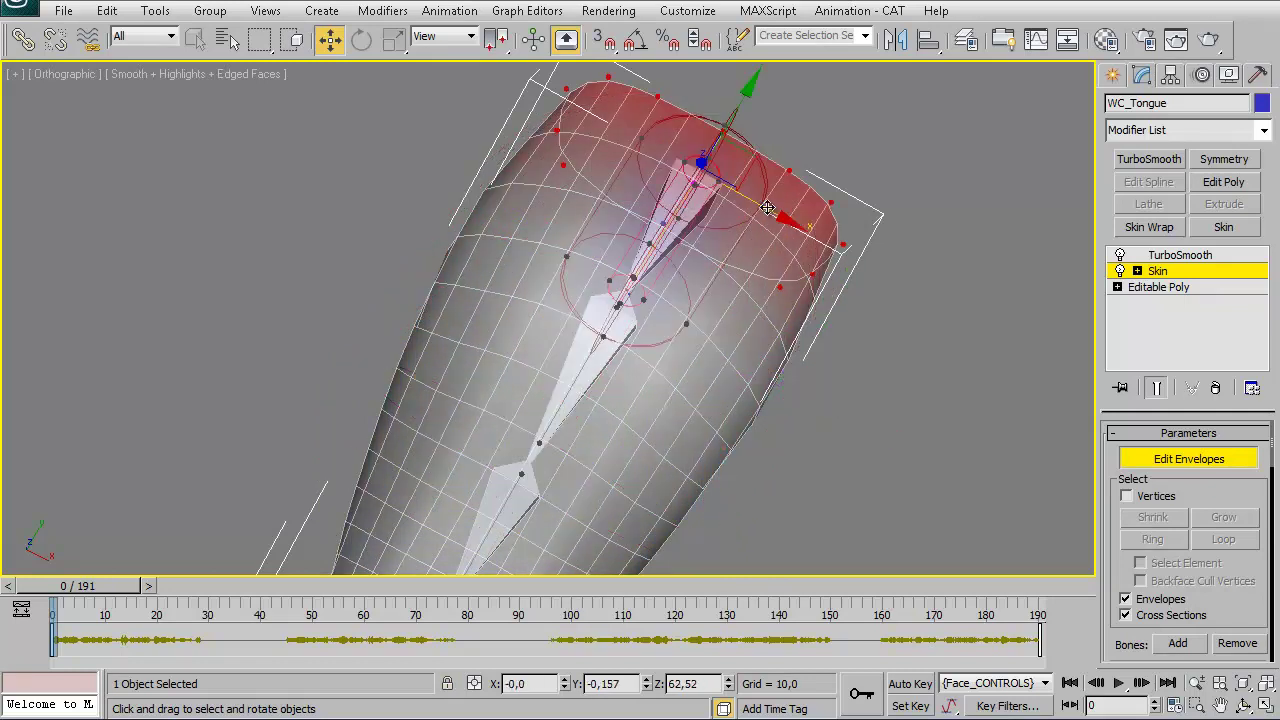
left_click_drag(767, 207, 684, 323)
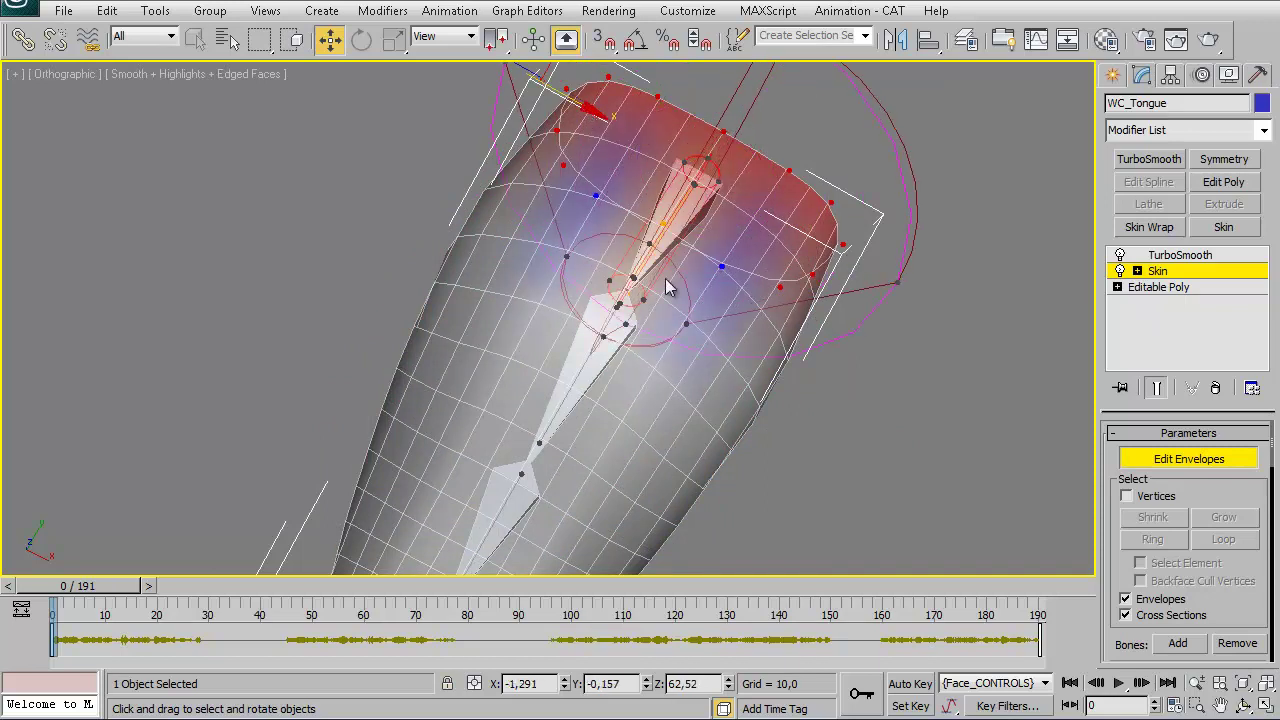
left_click(684, 323)
left_click_drag(766, 371, 891, 445)
Exit envelope editing and freeze the WC_Tongue layer in the Layer Manager.
left_click(1195, 466)
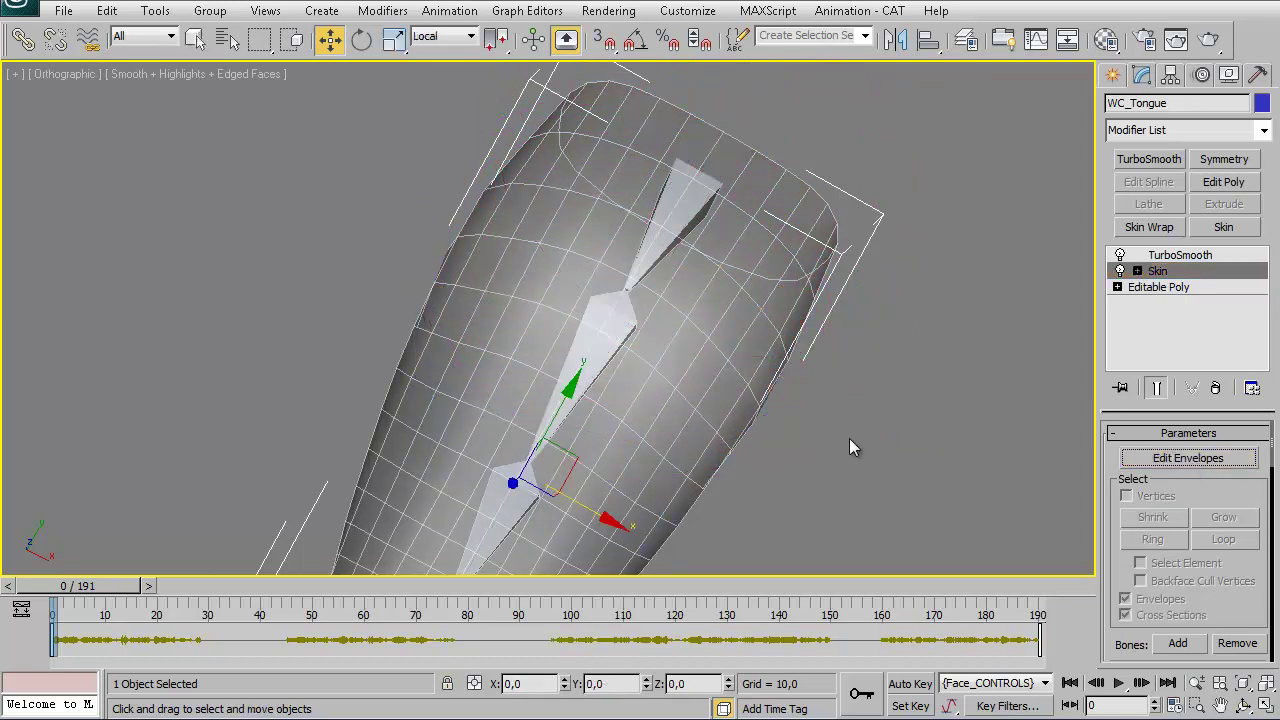
right_click(709, 420)
left_click(817, 600)
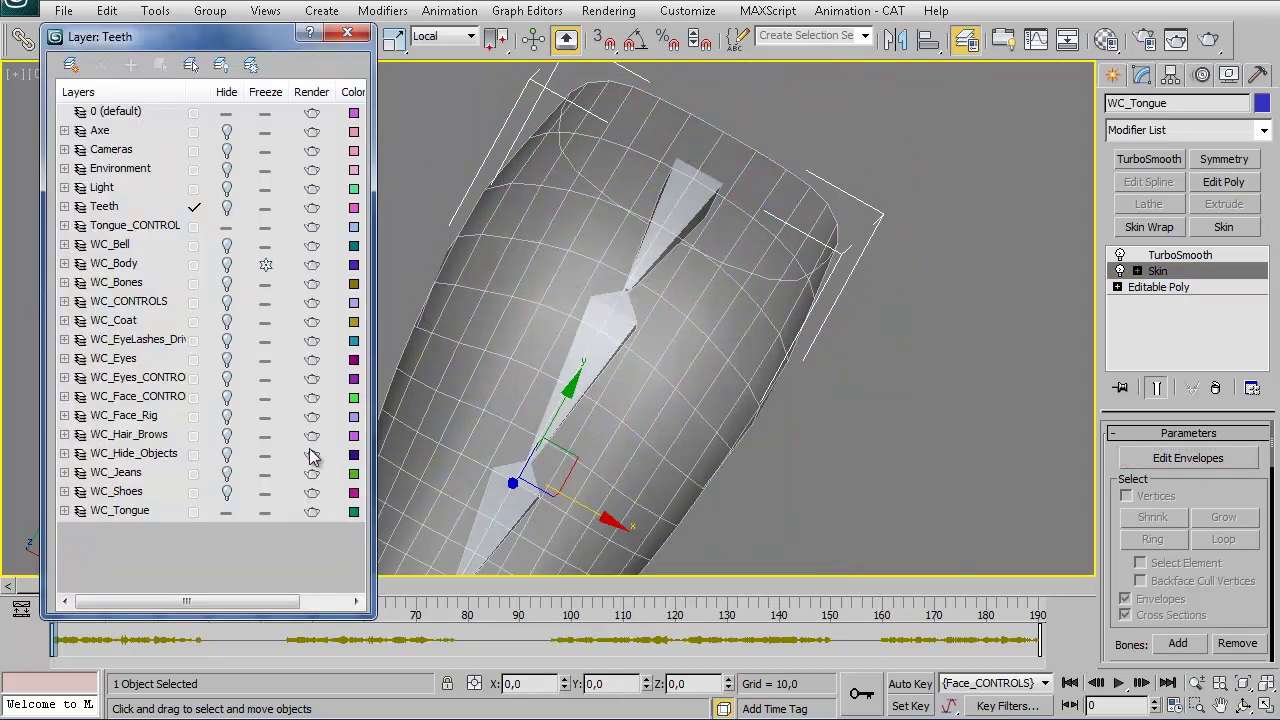
left_click(226, 512)
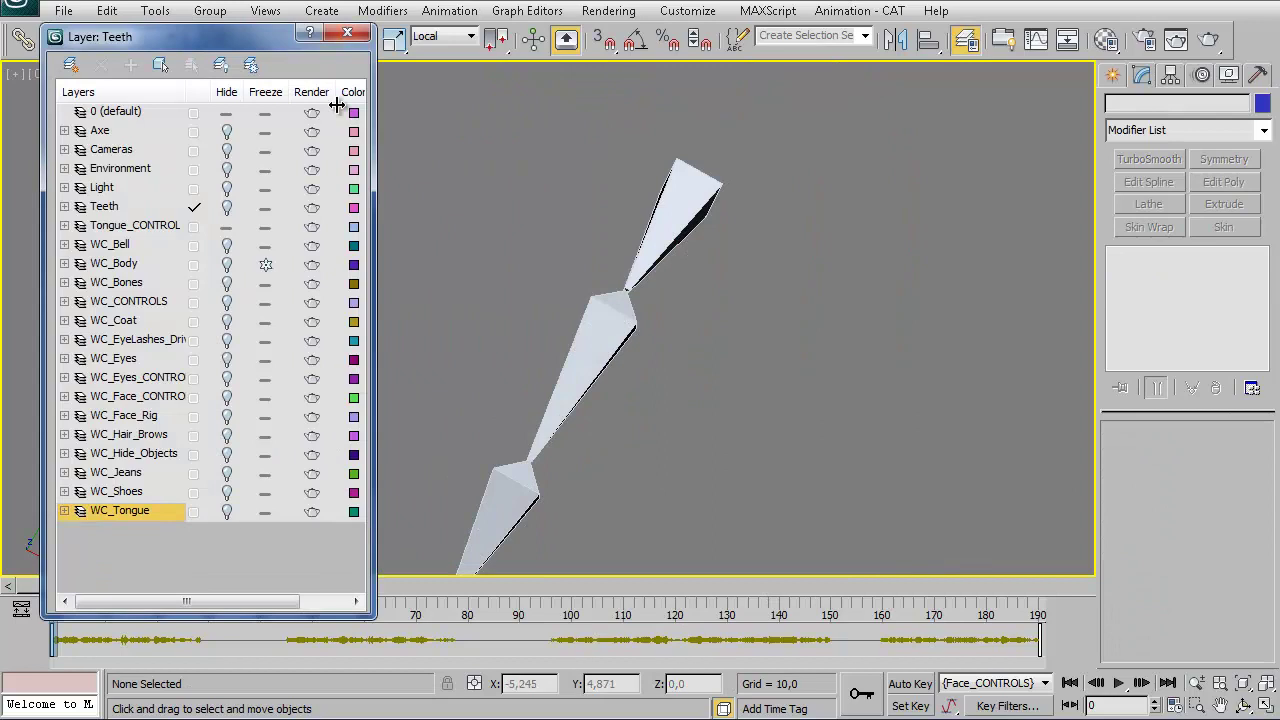
left_click(226, 512)
left_click(265, 512)
left_click(347, 33)
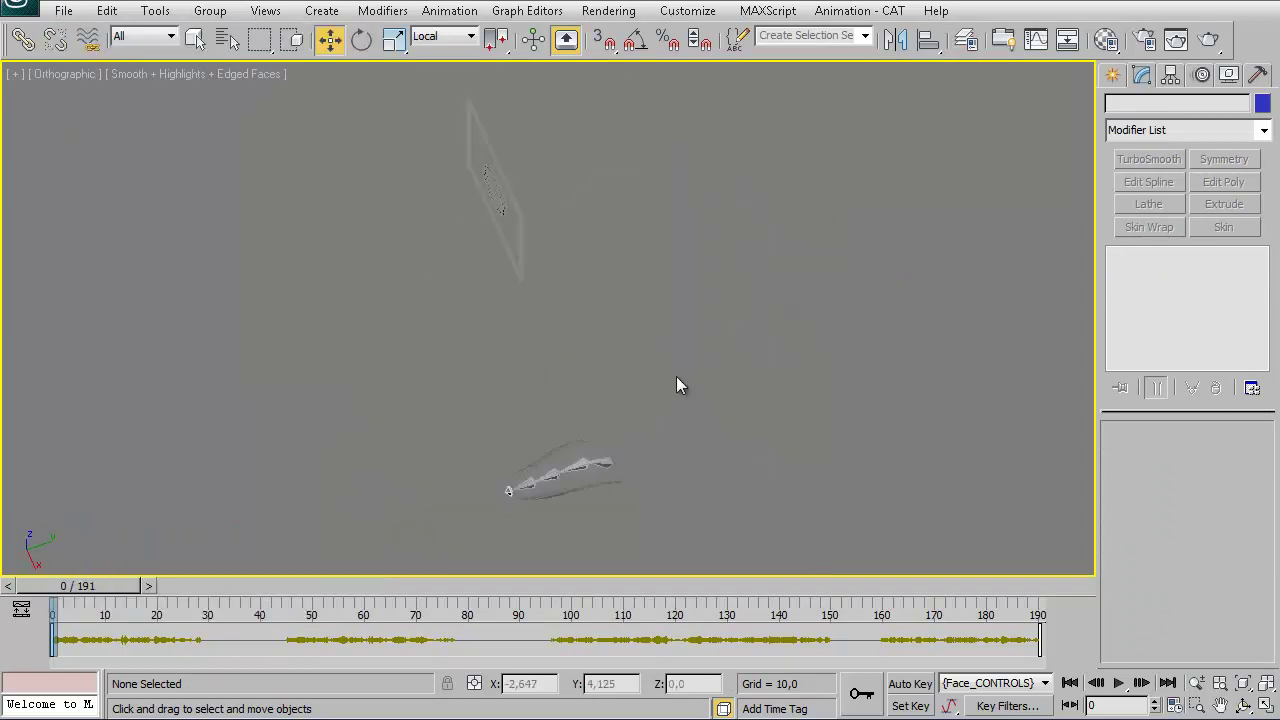
Rotate Bone001 to test the tongue's bend, then cancel back to rest pose.
scroll(572, 382, "up", 3)
scroll(629, 400, "up", 3)
left_click(652, 312)
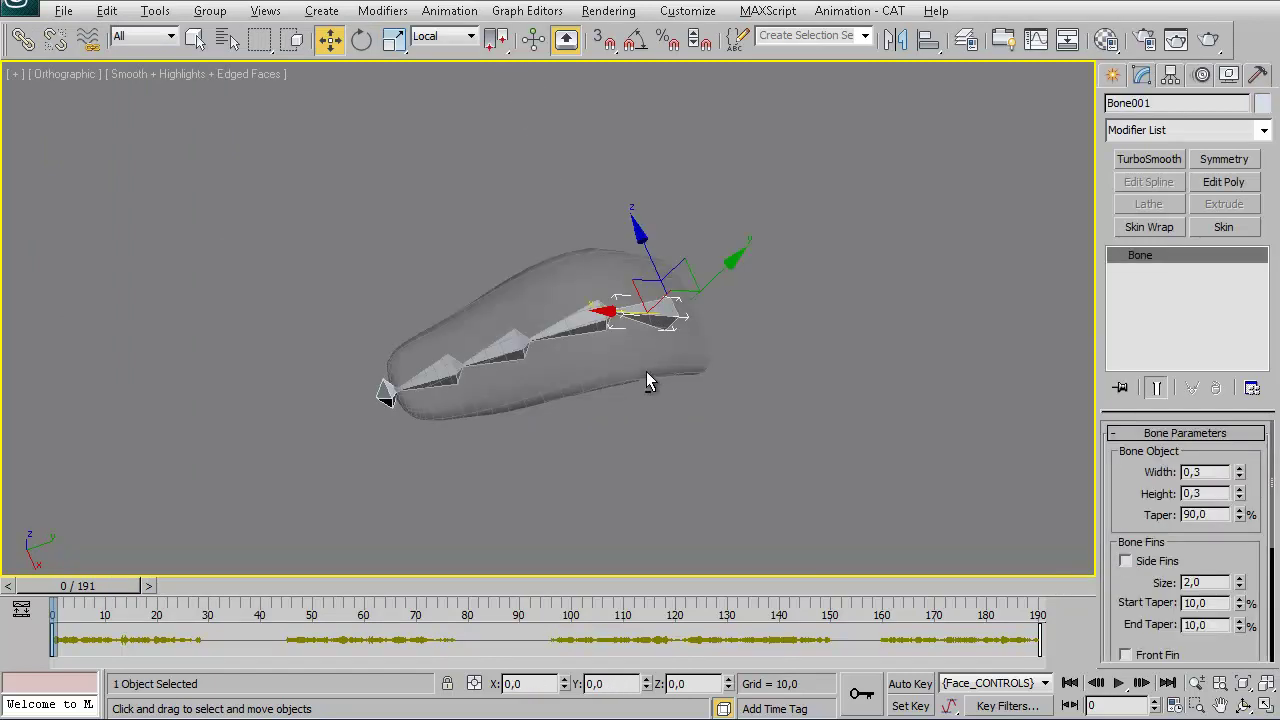
right_click(795, 362)
left_click(826, 400)
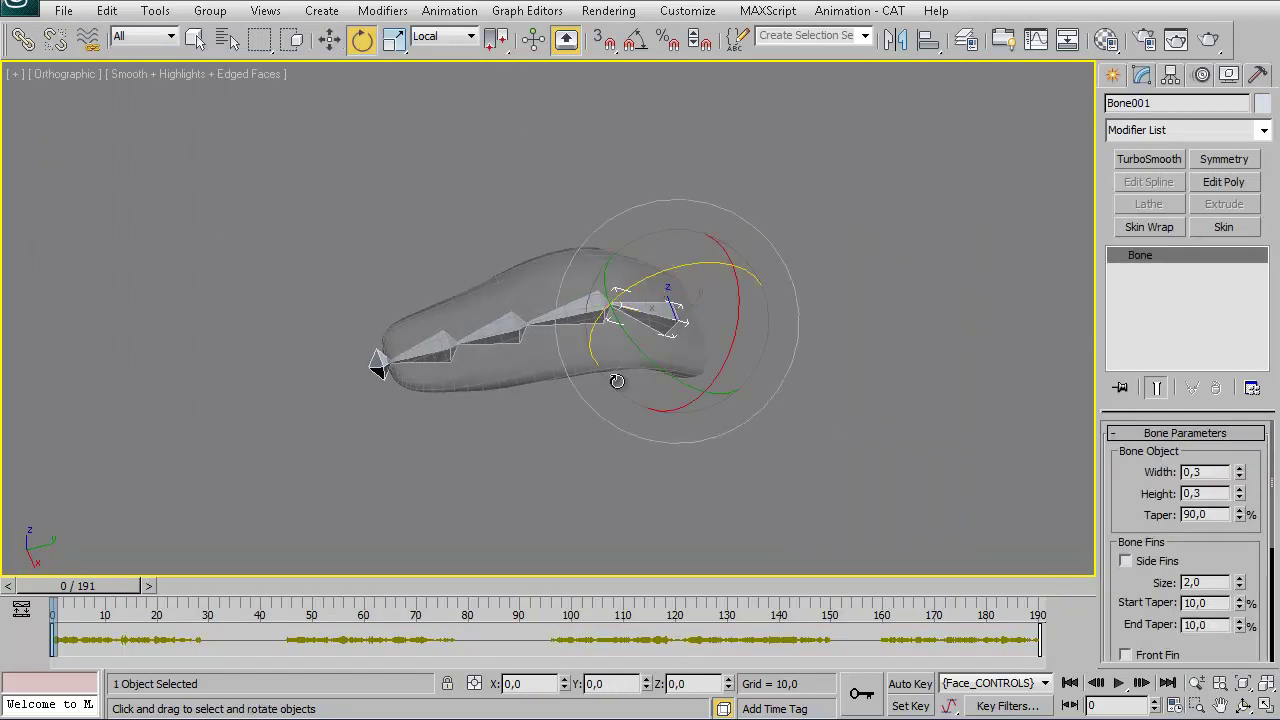
scroll(603, 409, "up", 2)
scroll(603, 409, "up", 2)
left_click_drag(690, 249, 709, 224)
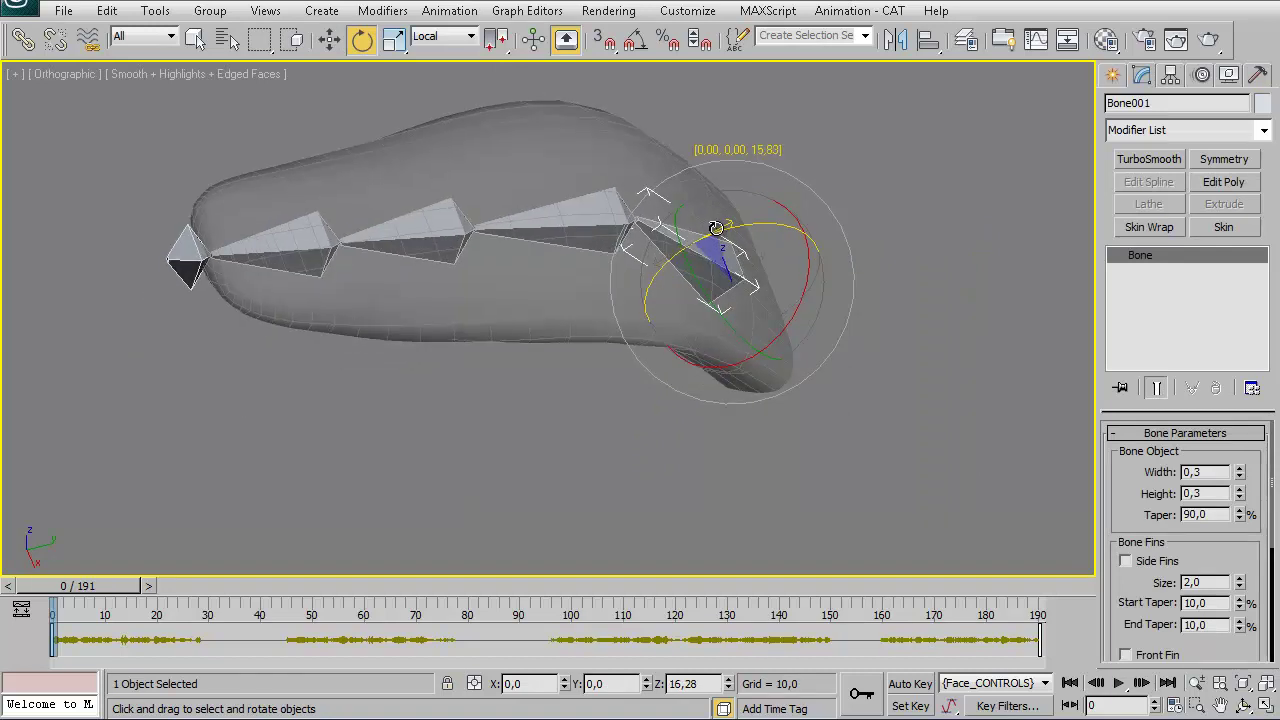
right_click(709, 224)
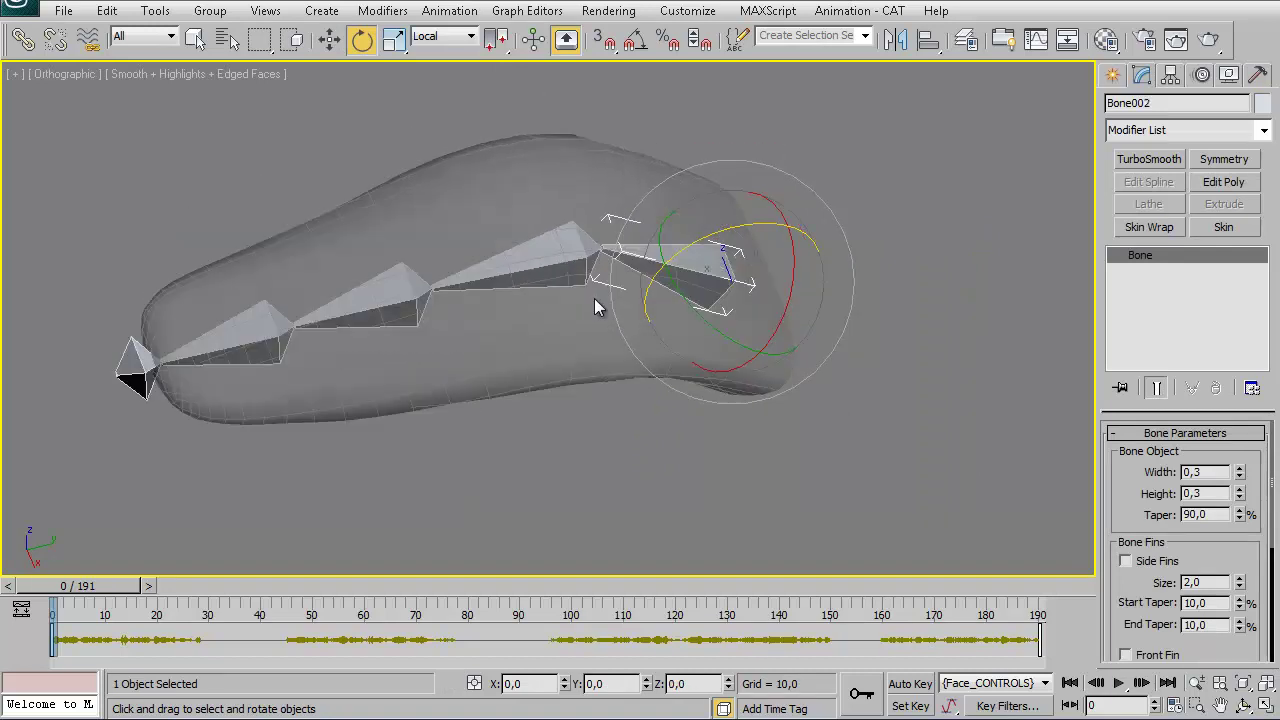
Rotate Bone002 to bend the tongue, then cancel to restore the rest pose.
left_click(594, 298)
mouse_move(563, 209)
left_mouse_down()
mouse_move(640, 189)
mouse_move(760, 199)
mouse_move(747, 199)
left_mouse_up()
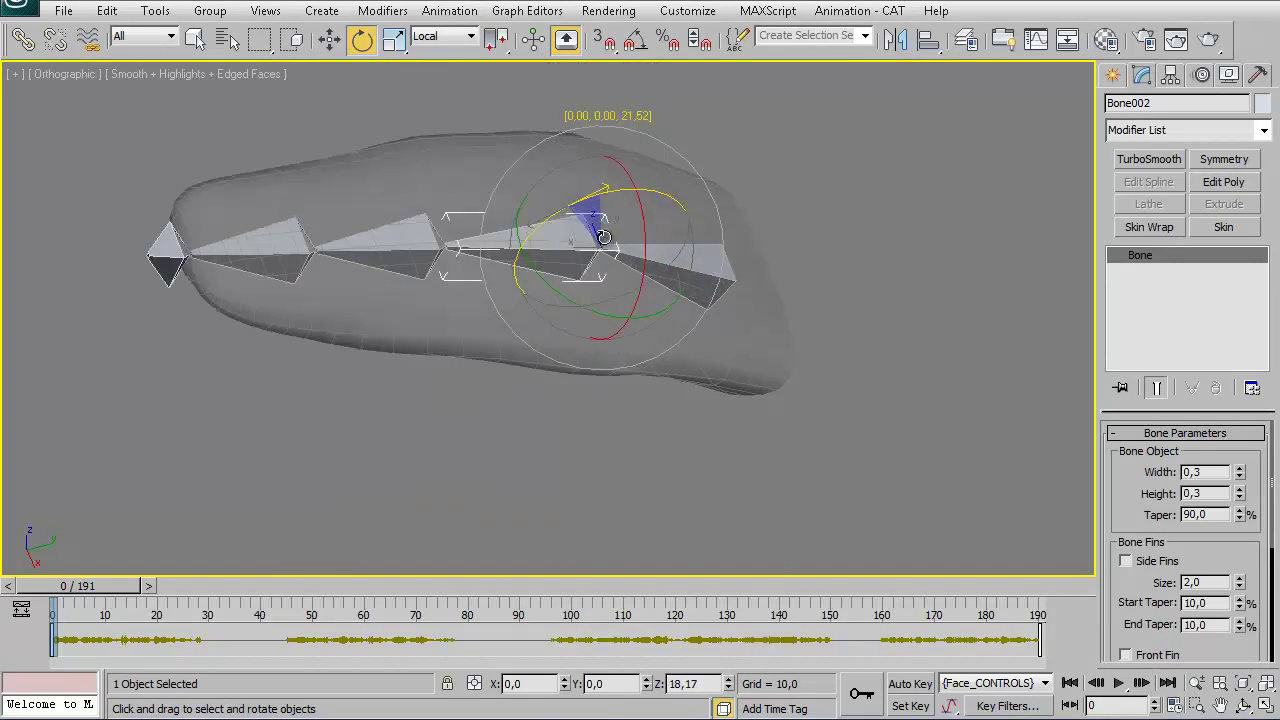
left_click_drag(747, 199, 735, 225)
right_click(735, 225)
Test-rotate Bone003 and undo it, then rotate Bone004 to bend the tongue tip.
left_click(563, 260)
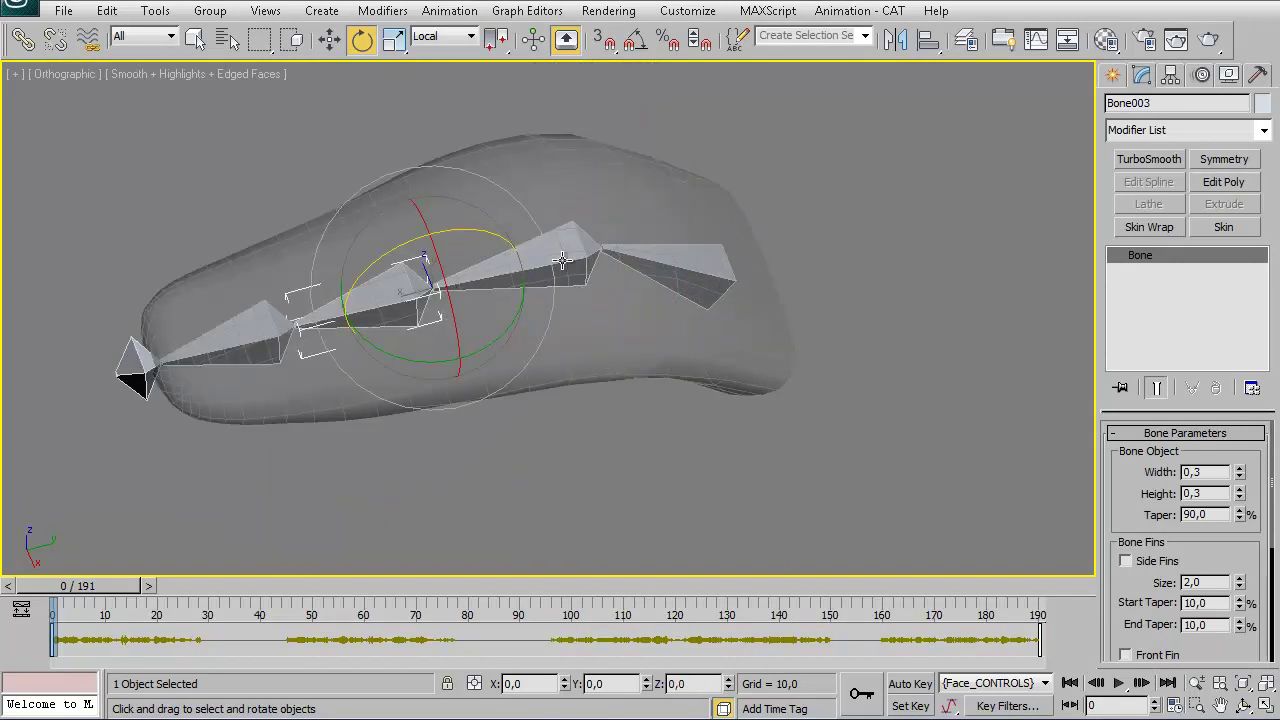
mouse_move(477, 240)
left_mouse_down()
mouse_move(539, 211)
mouse_move(420, 187)
left_mouse_up()
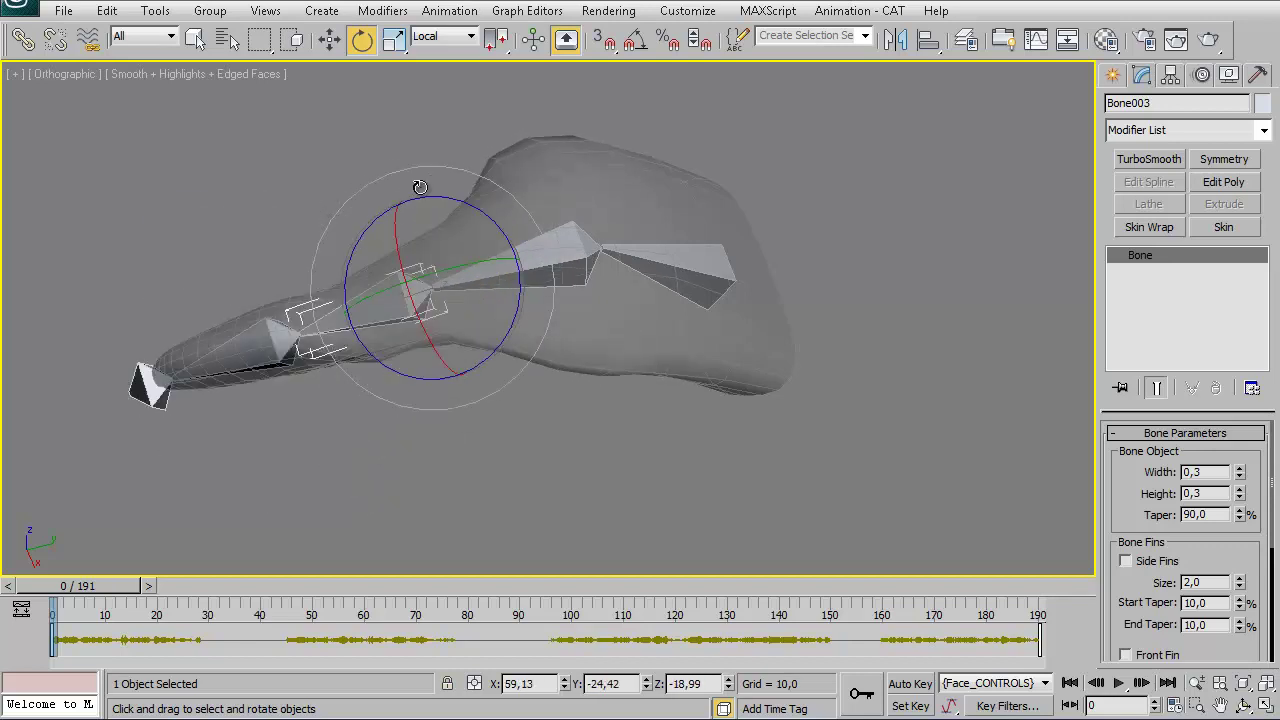
left_click_drag(420, 187, 559, 338)
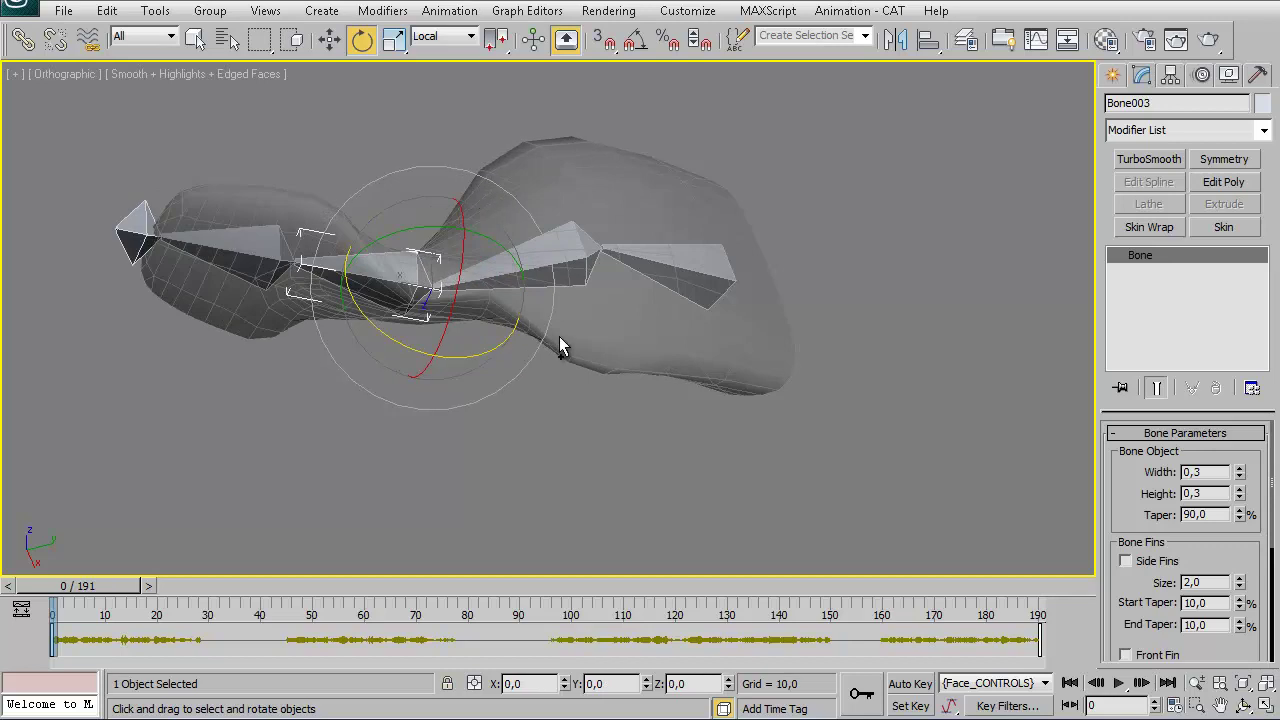
key("ctrl+z")
middle_click_drag(443, 357, 455, 378, "alt")
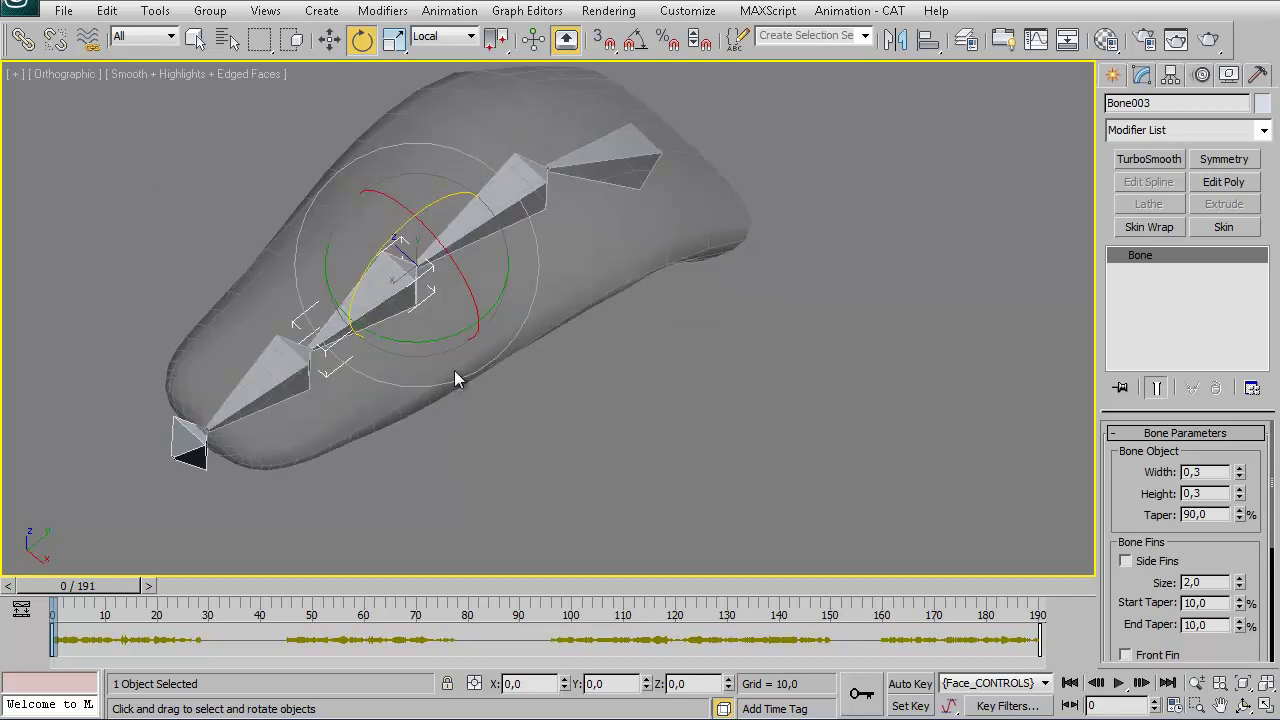
left_click(303, 372)
mouse_move(310, 428)
left_mouse_down()
mouse_move(254, 413)
mouse_move(273, 343)
left_mouse_up()
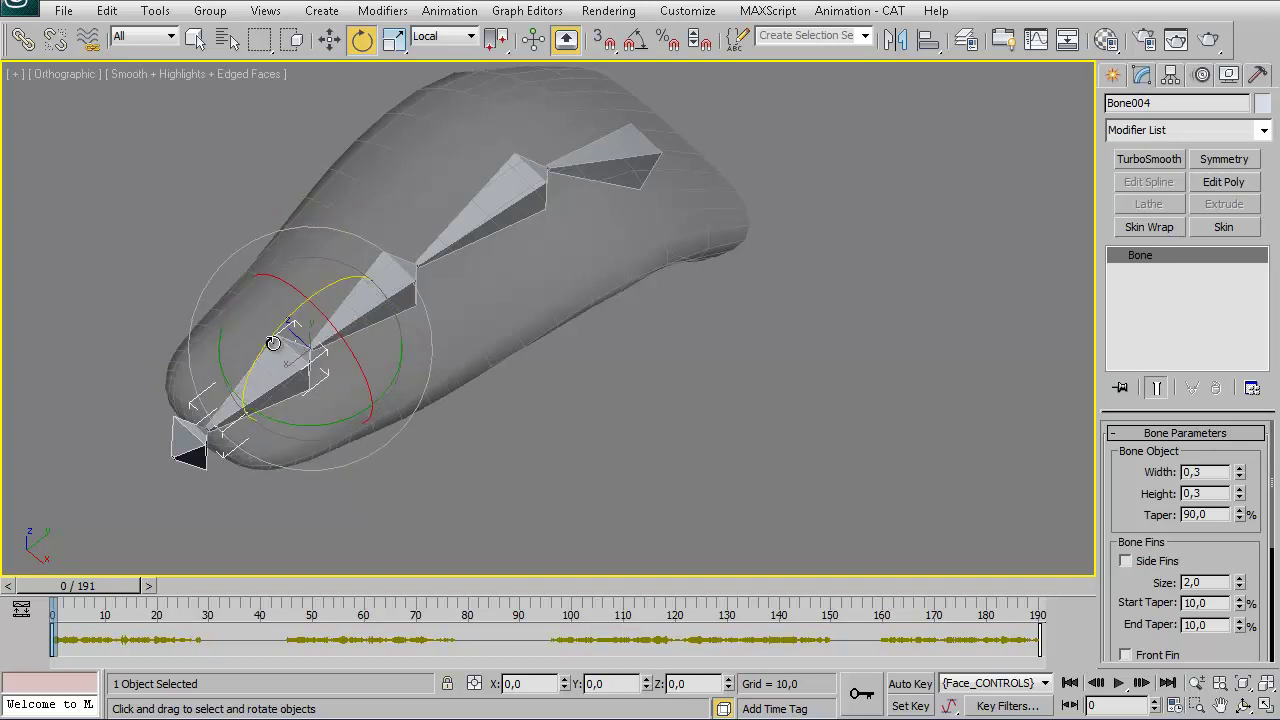
middle_click_drag(273, 343, 600, 260, "alt")
Unfreeze the WC_Tongue layer and select the tongue mesh.
right_click(600, 258)
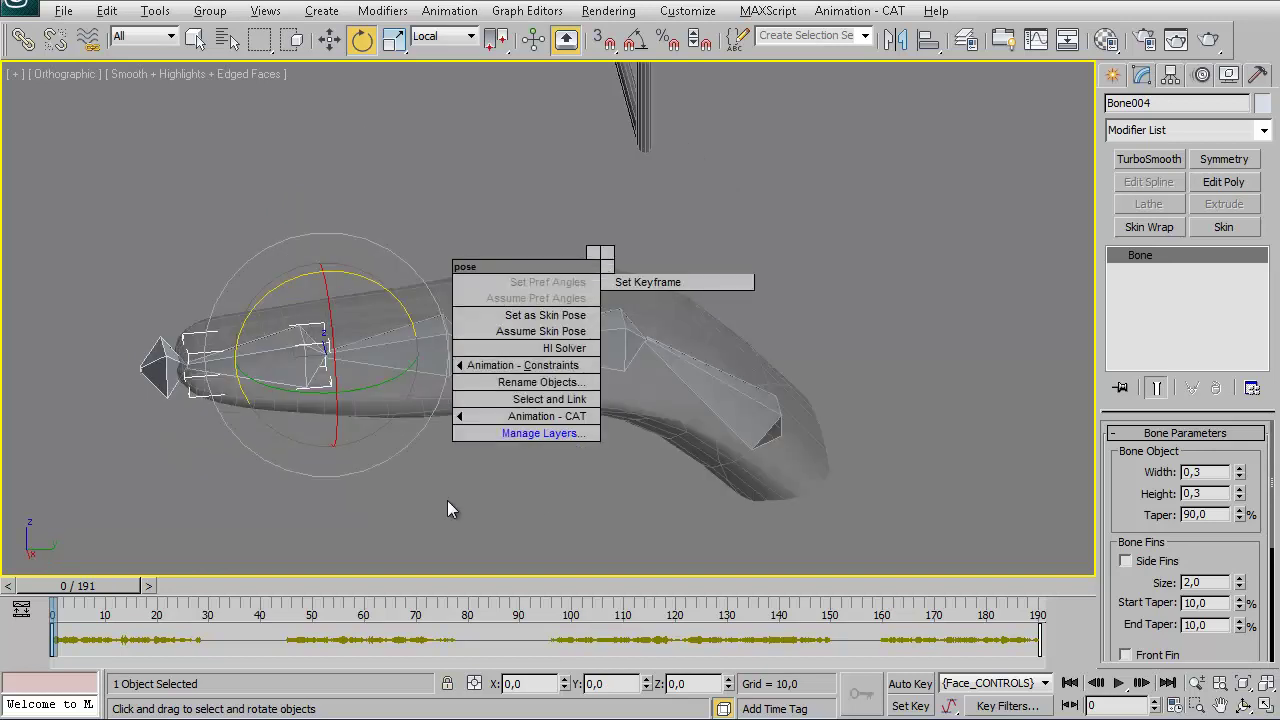
left_click(522, 433)
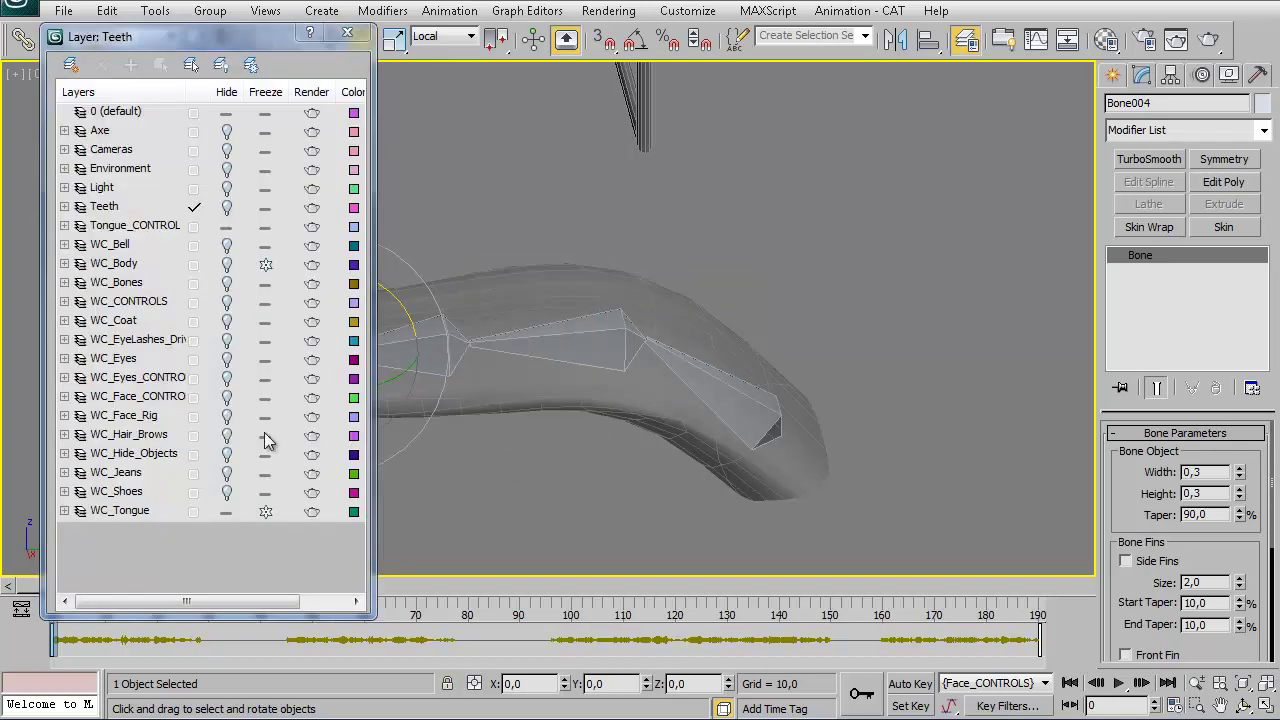
left_click(266, 512)
left_click(466, 366)
middle_click_drag(1065, 429, 941, 417, "alt")
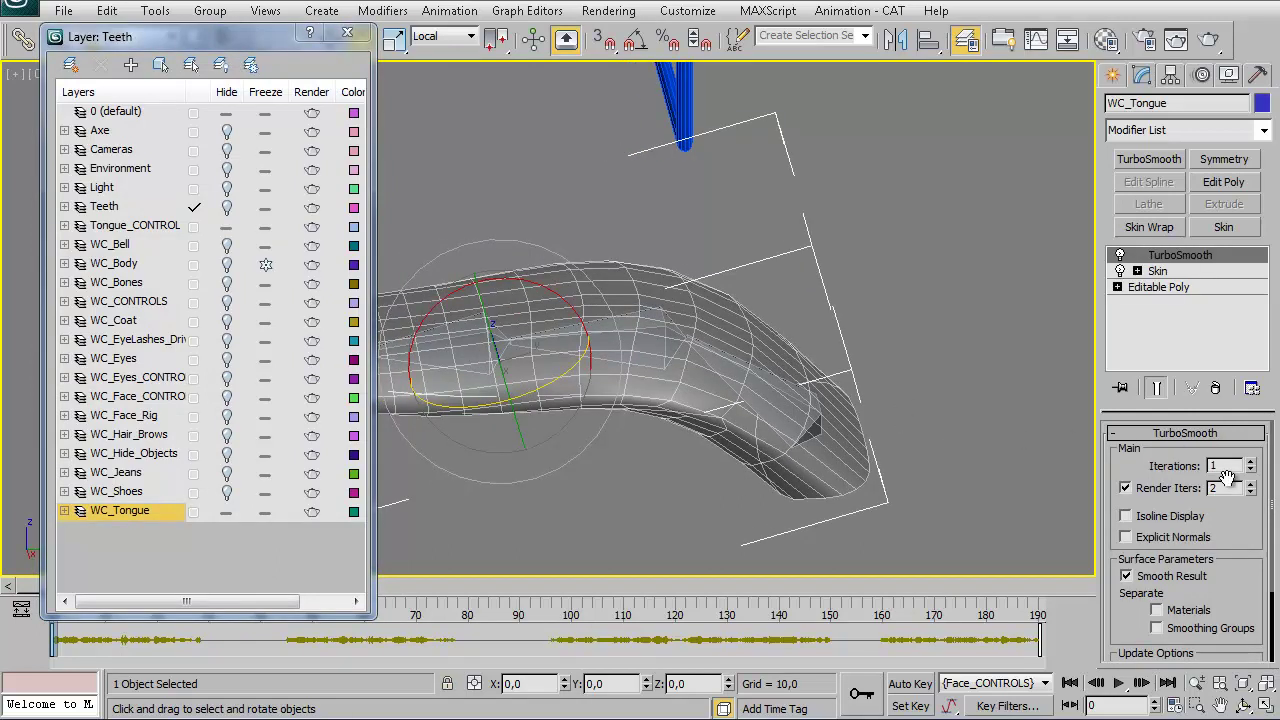
Turn on Edit Envelopes in the tongue's Skin modifier and move one envelope point.
left_click(1157, 271)
left_click(1173, 458)
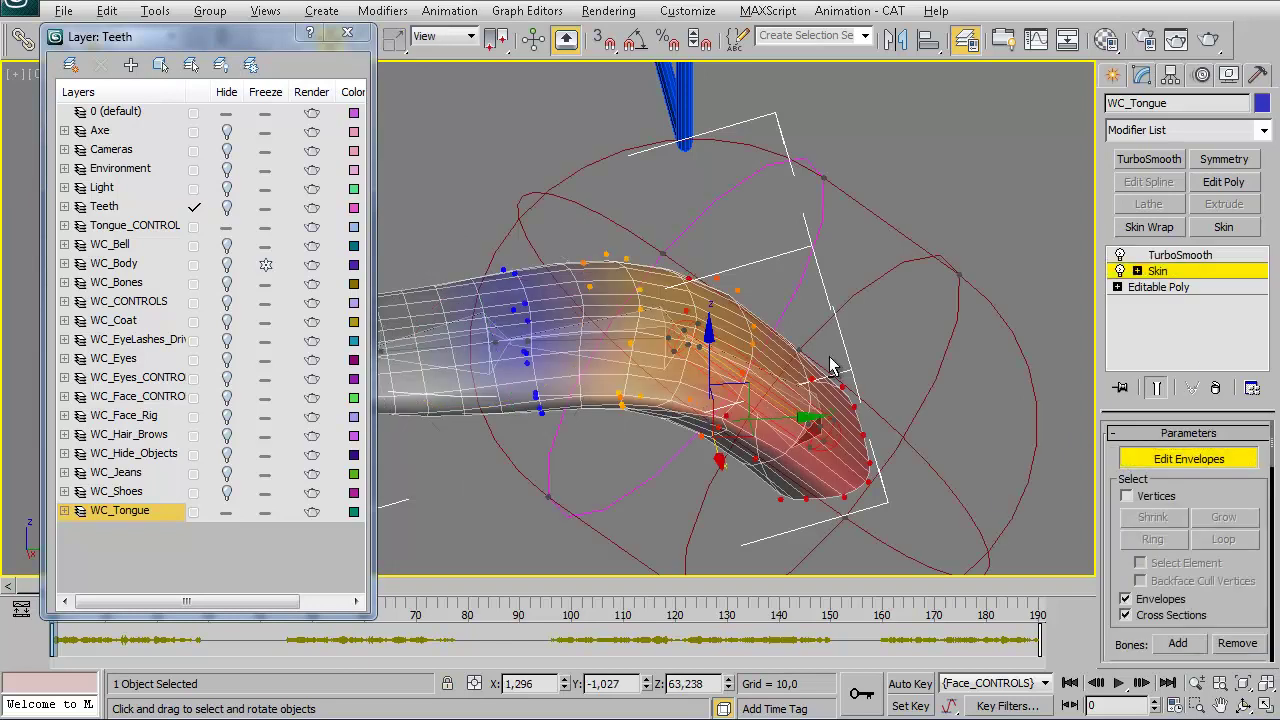
scroll(812, 432, "up", 3)
middle_click_drag(760, 330, 812, 432)
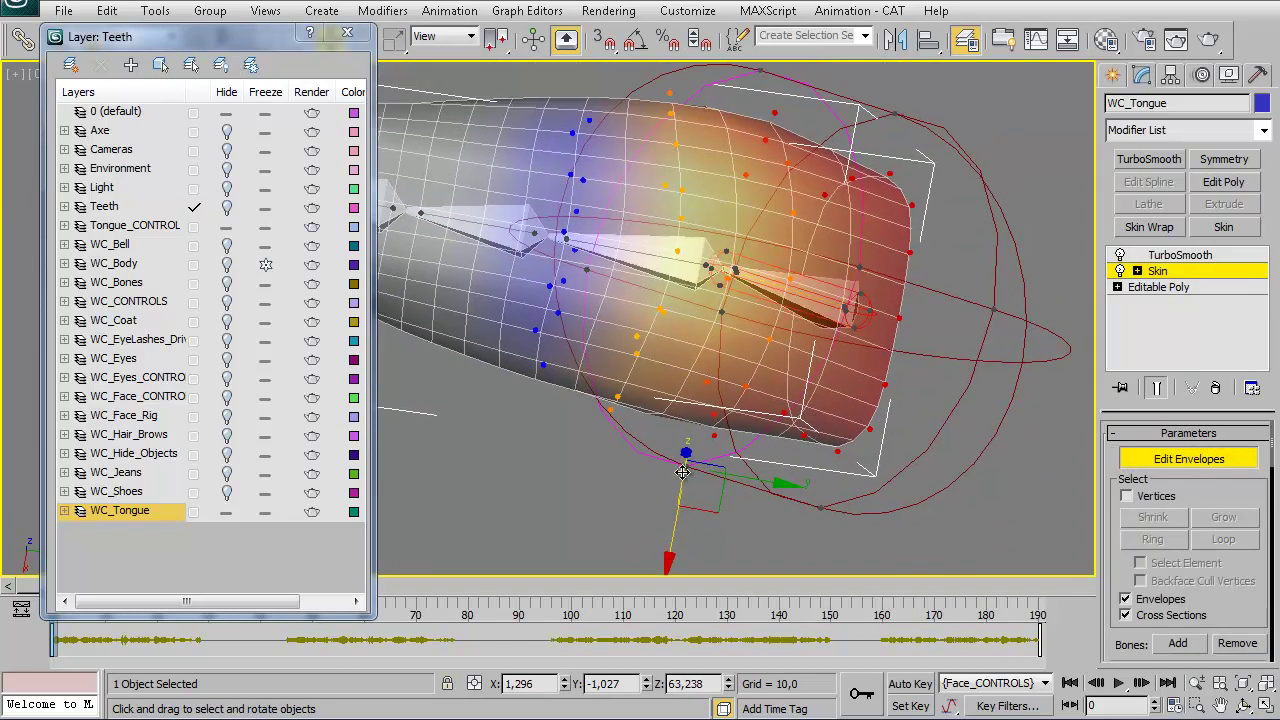
left_click_drag(676, 530, 672, 551)
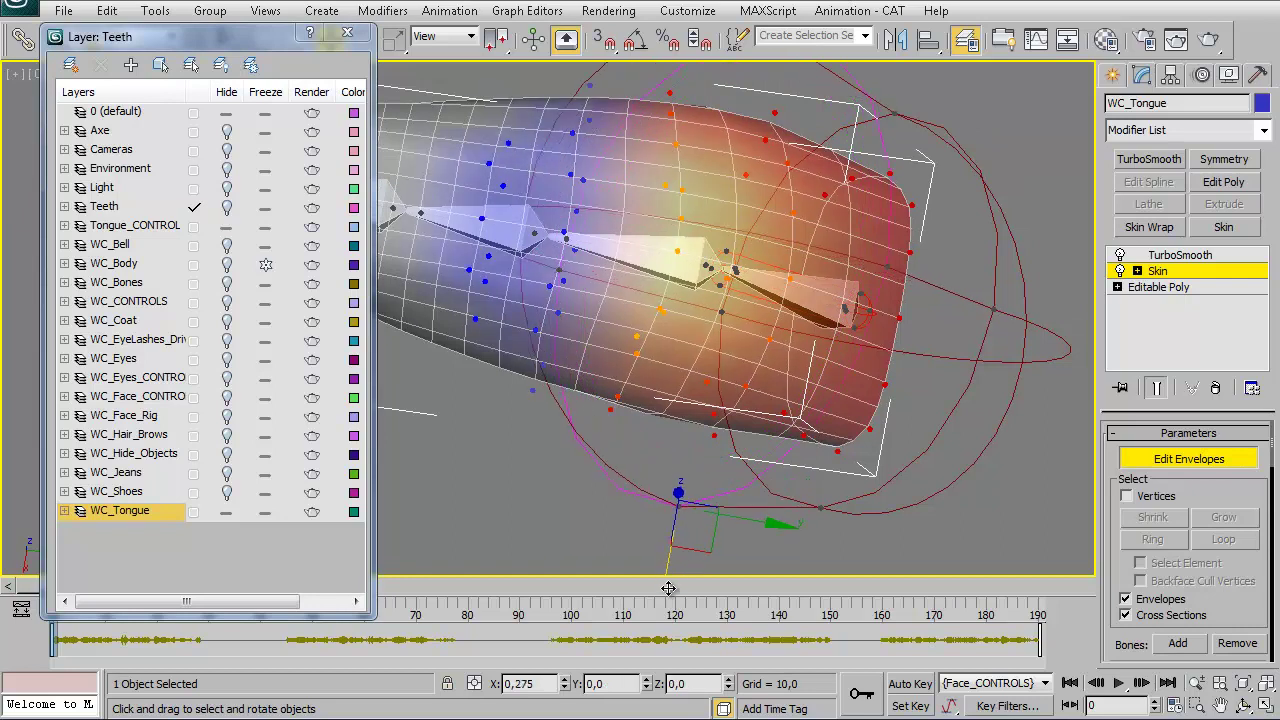
Pull the middle bone's and left bone's envelope end points outward to enlarge coverage.
left_click(637, 255)
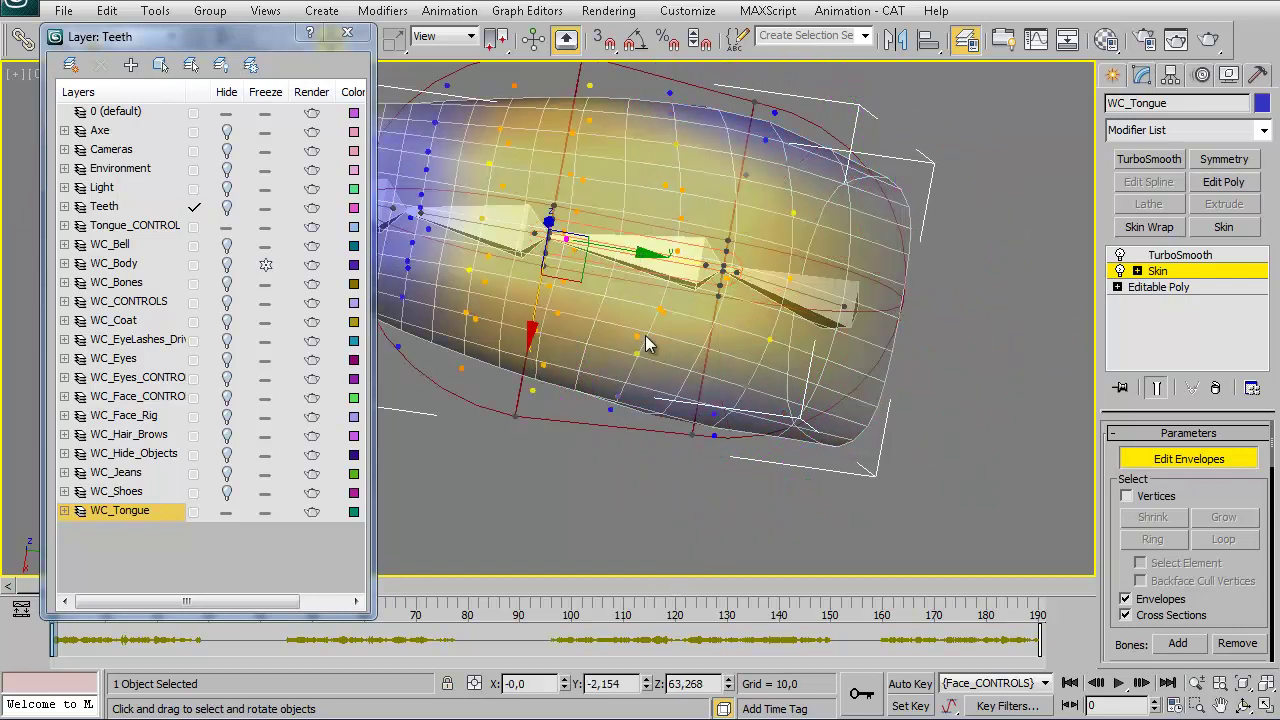
left_click(693, 436)
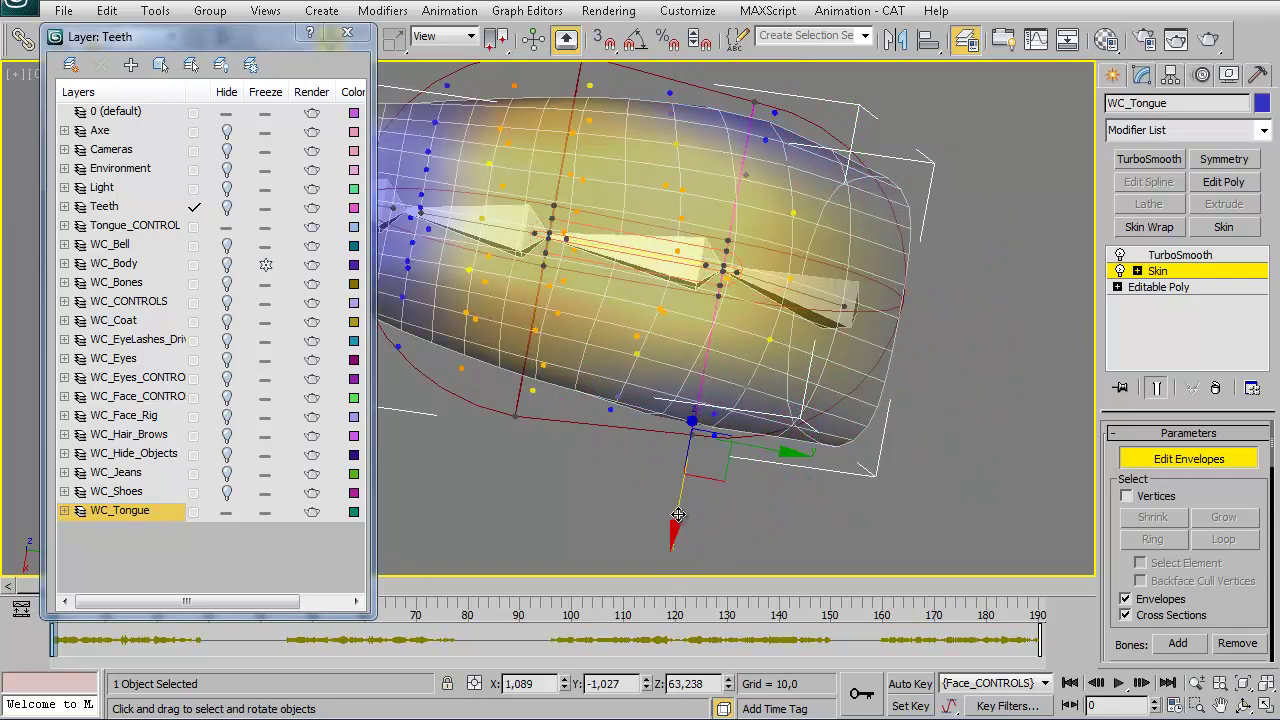
left_click_drag(678, 515, 614, 349)
middle_click_drag(614, 349, 730, 405, "alt")
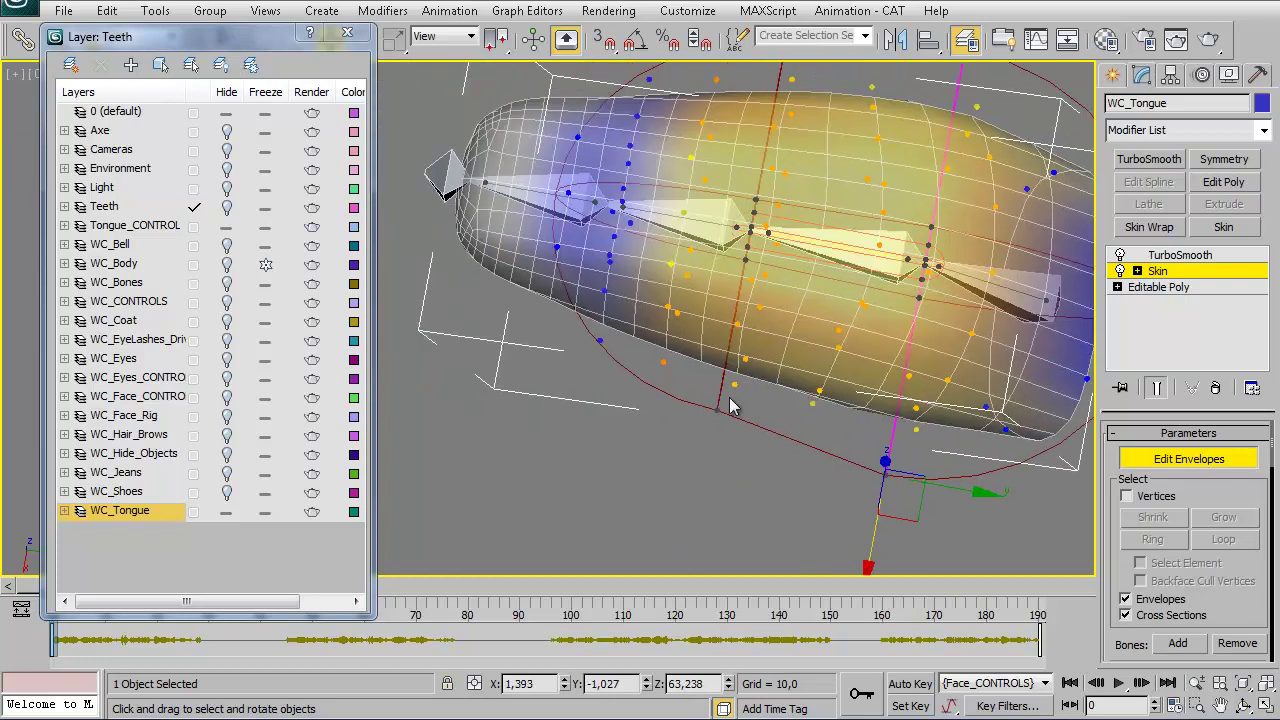
left_click(715, 410)
left_click_drag(700, 481, 700, 500)
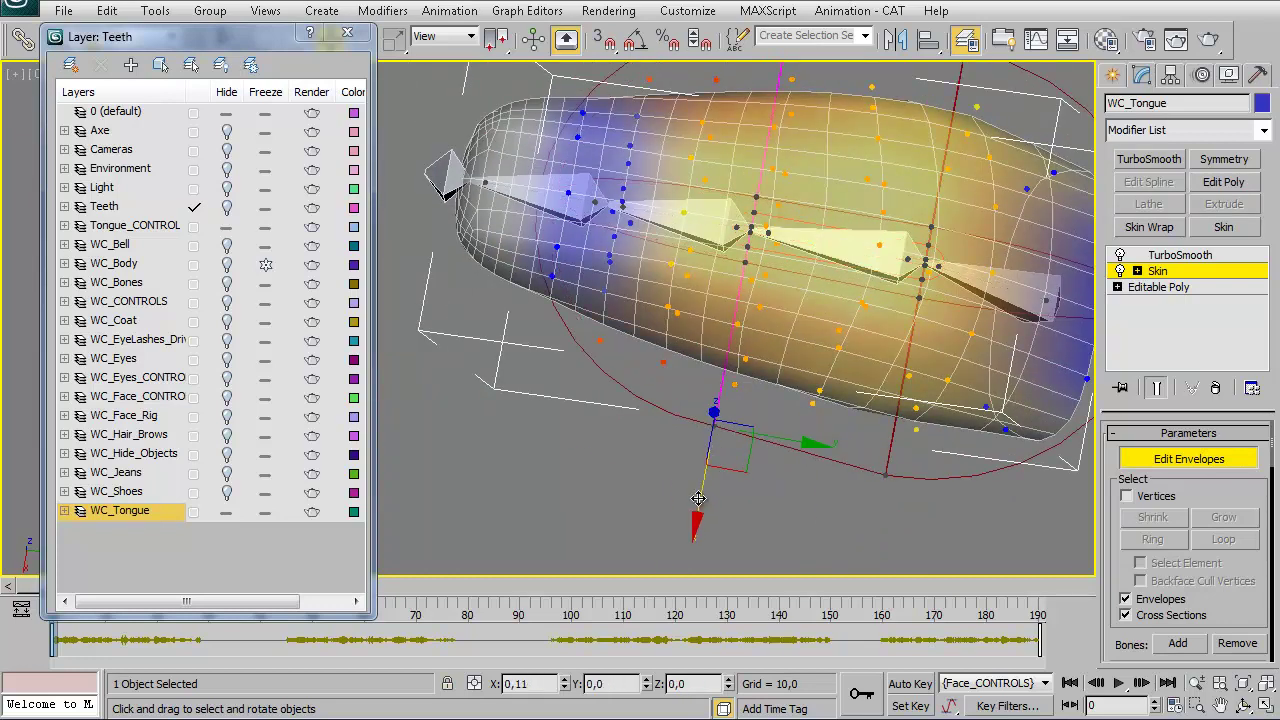
Drag the upper-left envelope's lower end point and another point down-left to extend influence.
left_click(681, 220)
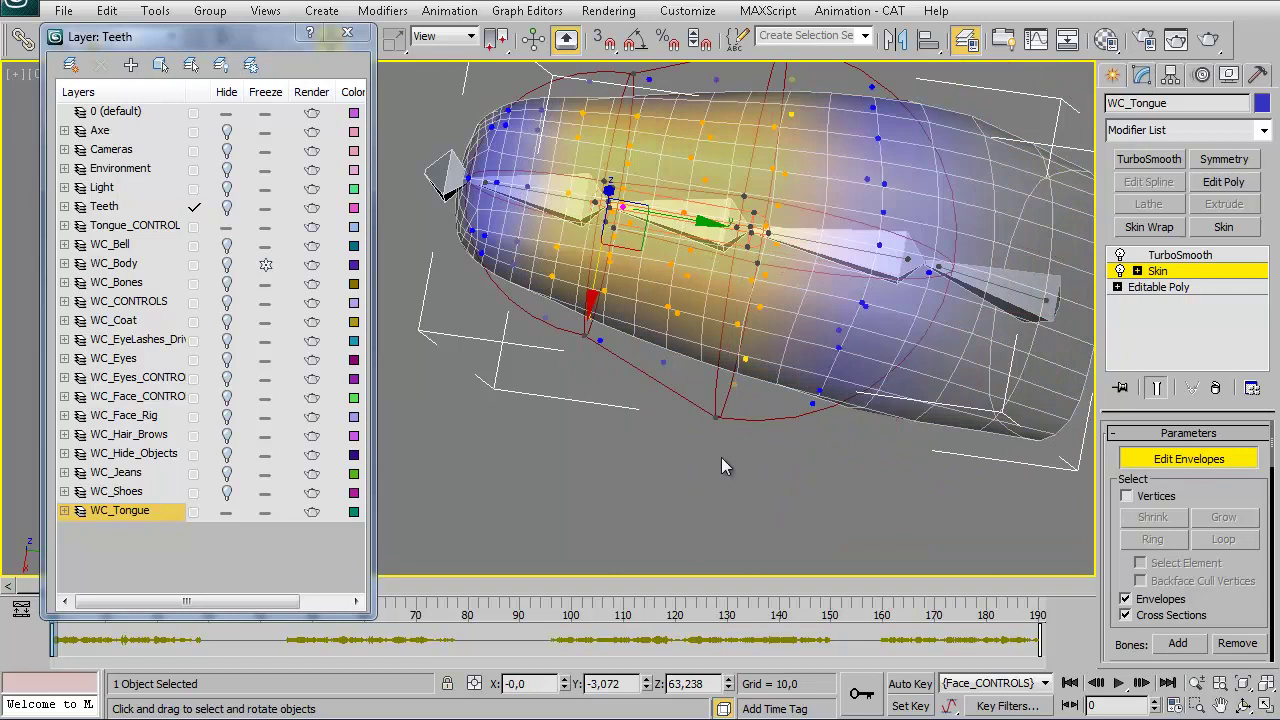
left_click(714, 410)
left_click_drag(700, 490, 691, 519)
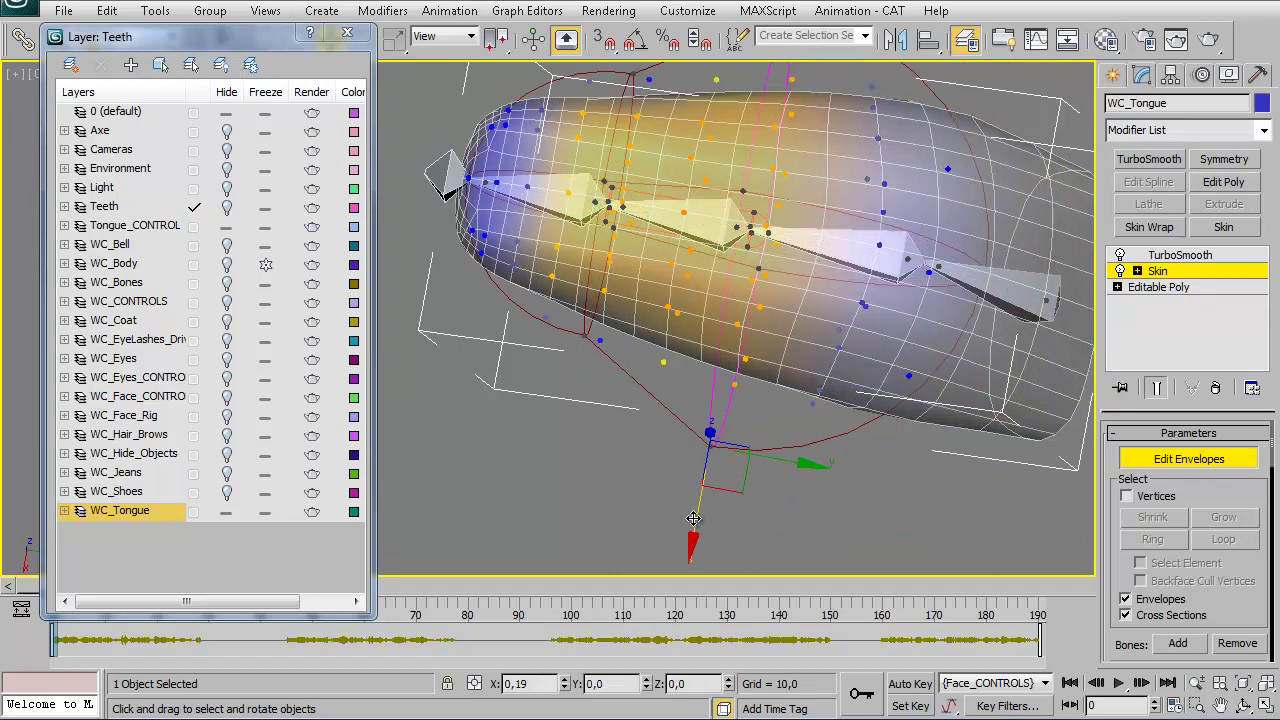
left_click(583, 335)
left_click_drag(576, 410, 570, 417)
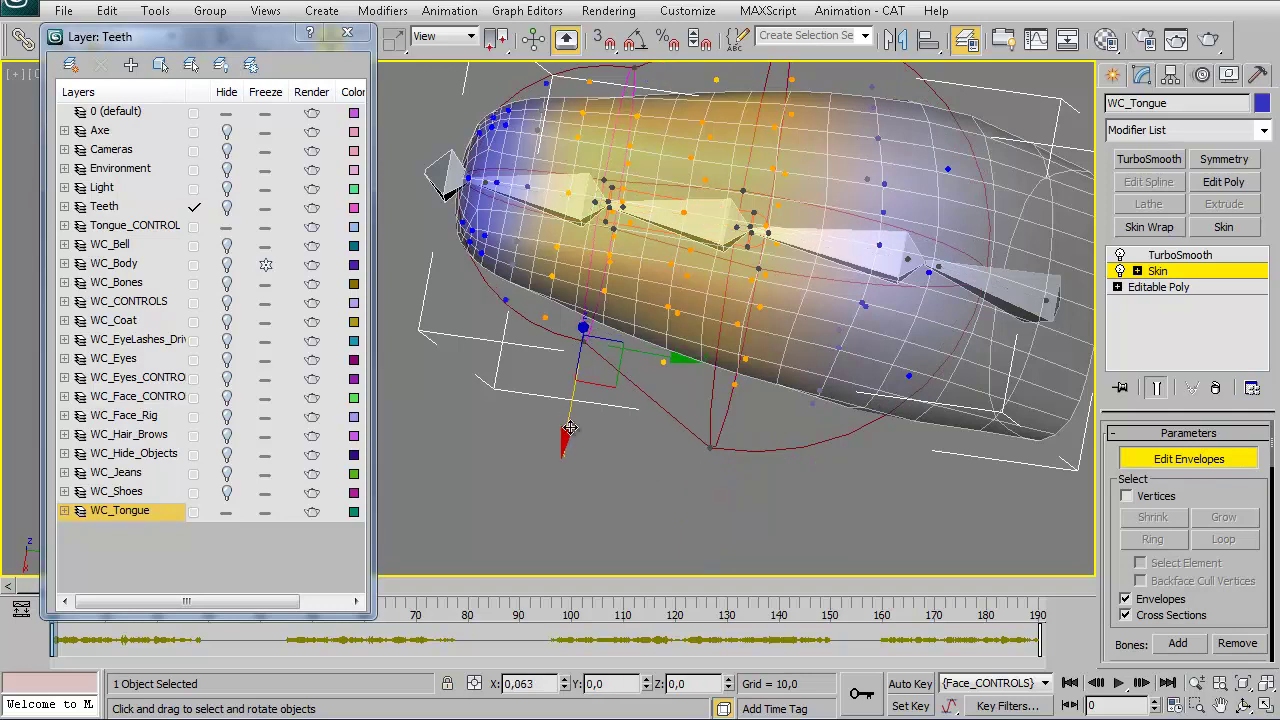
Resize the tongue-end bone's envelope around the tongue root.
middle_click_drag(570, 417, 621, 314, "alt")
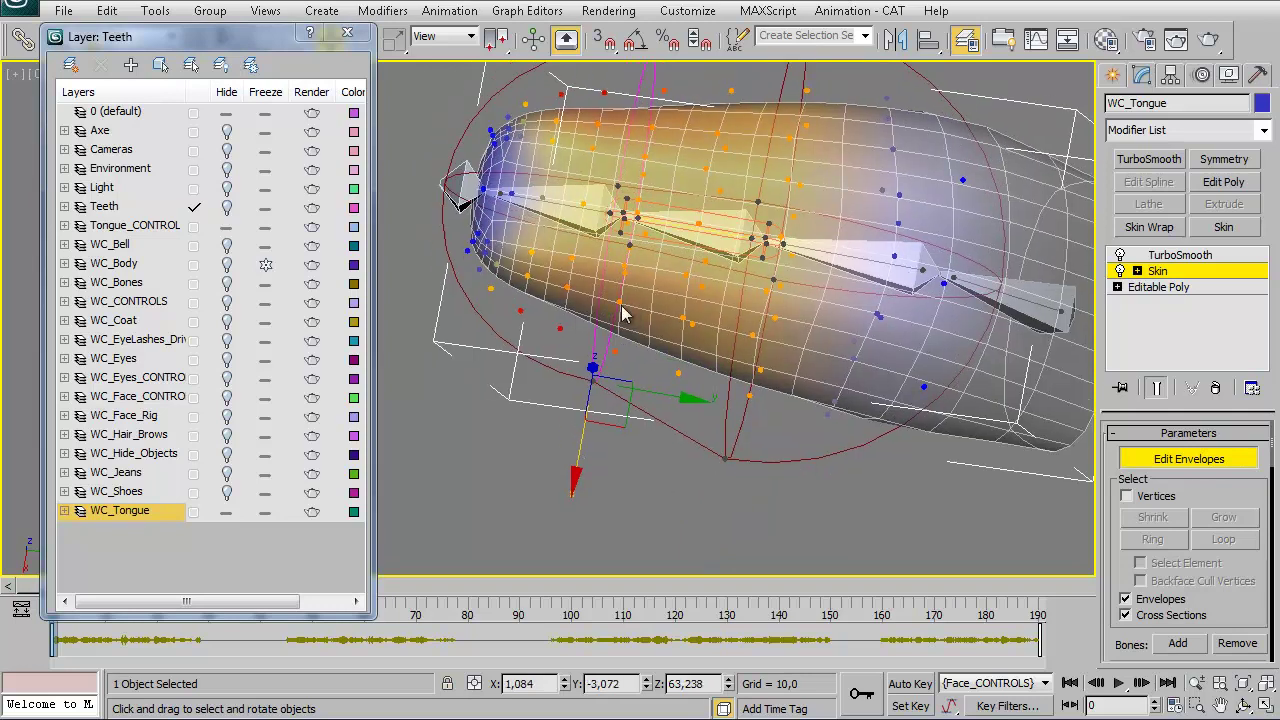
left_click(566, 207)
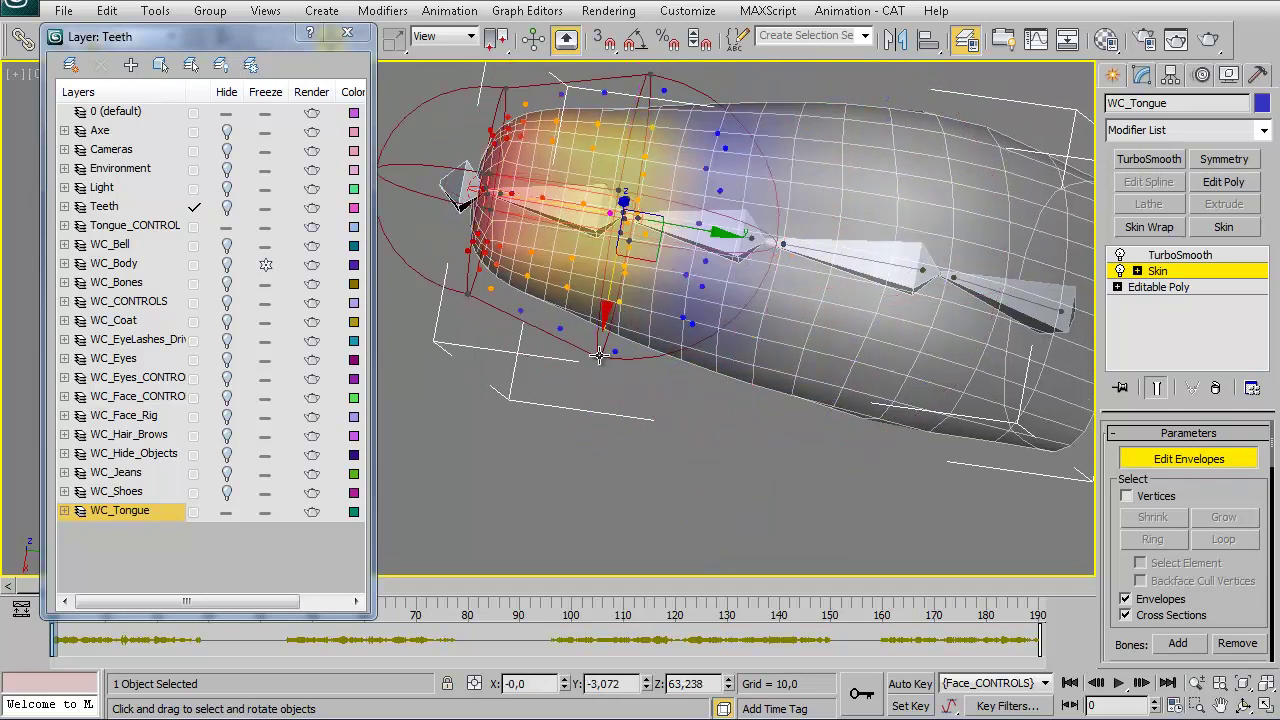
left_click_drag(600, 355, 578, 471)
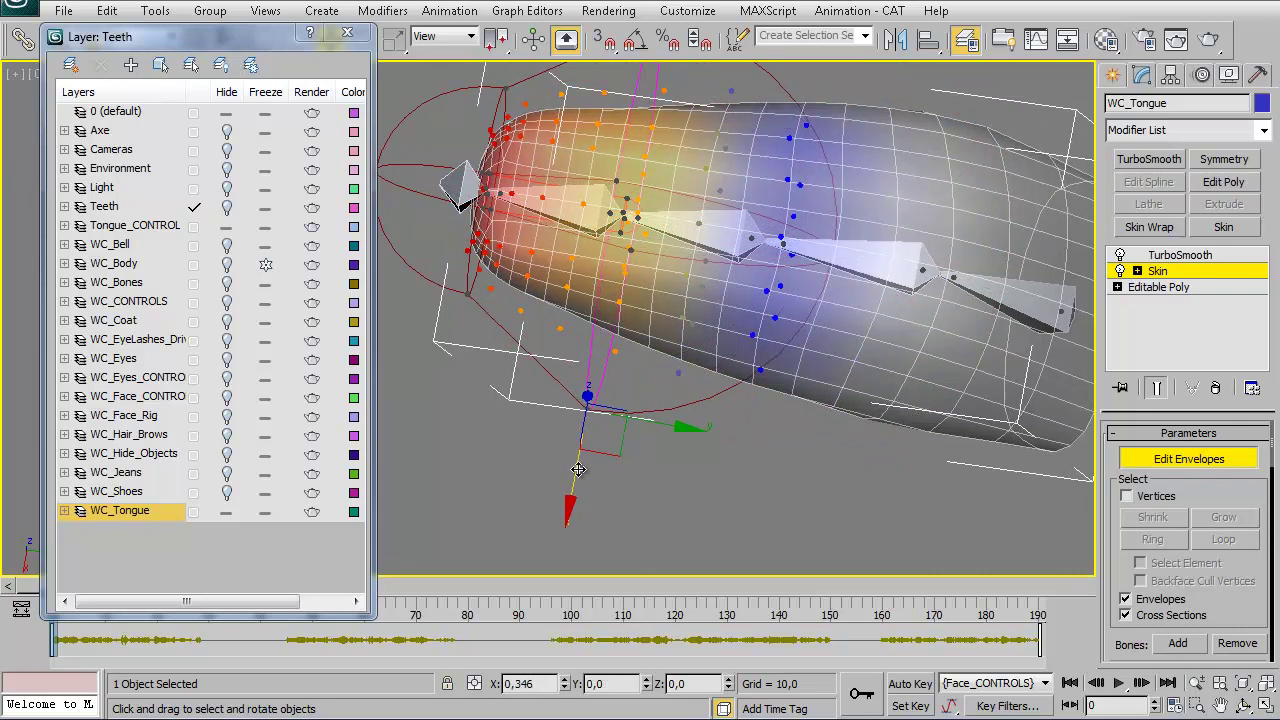
left_click(471, 295)
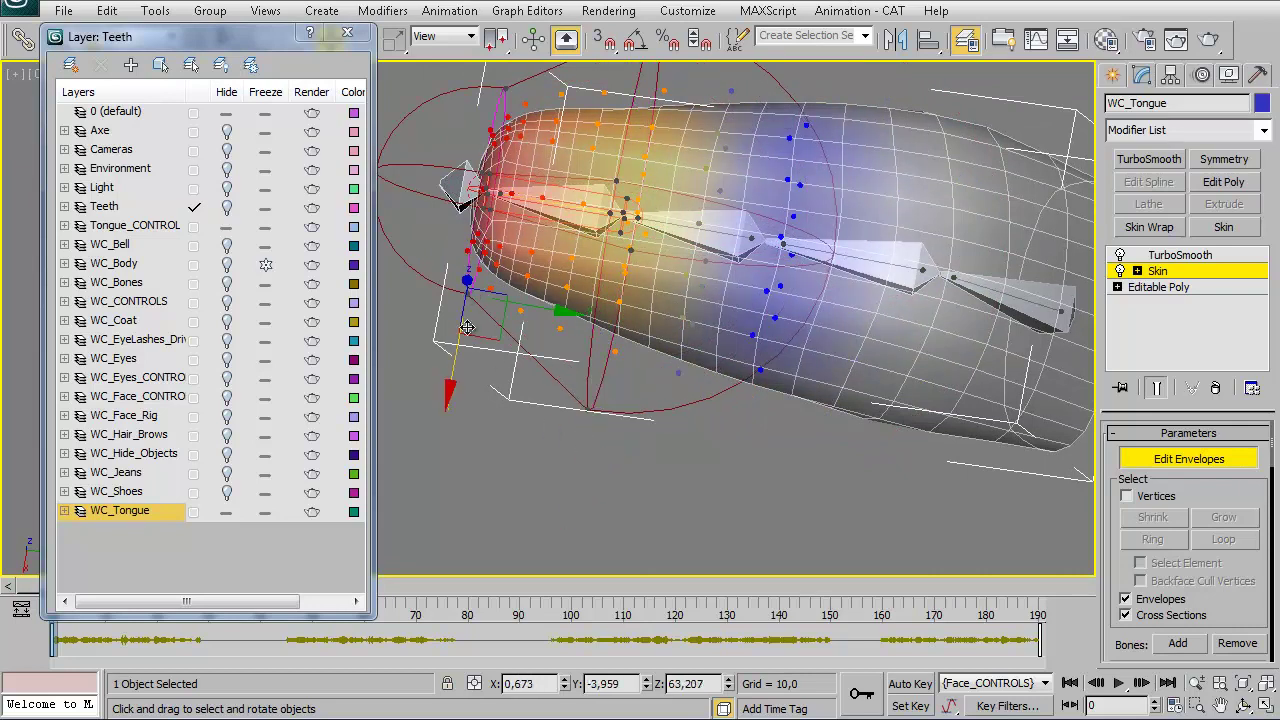
Turn off Edit Envelopes and freeze the WC_Tongue layer again.
left_click(1143, 462)
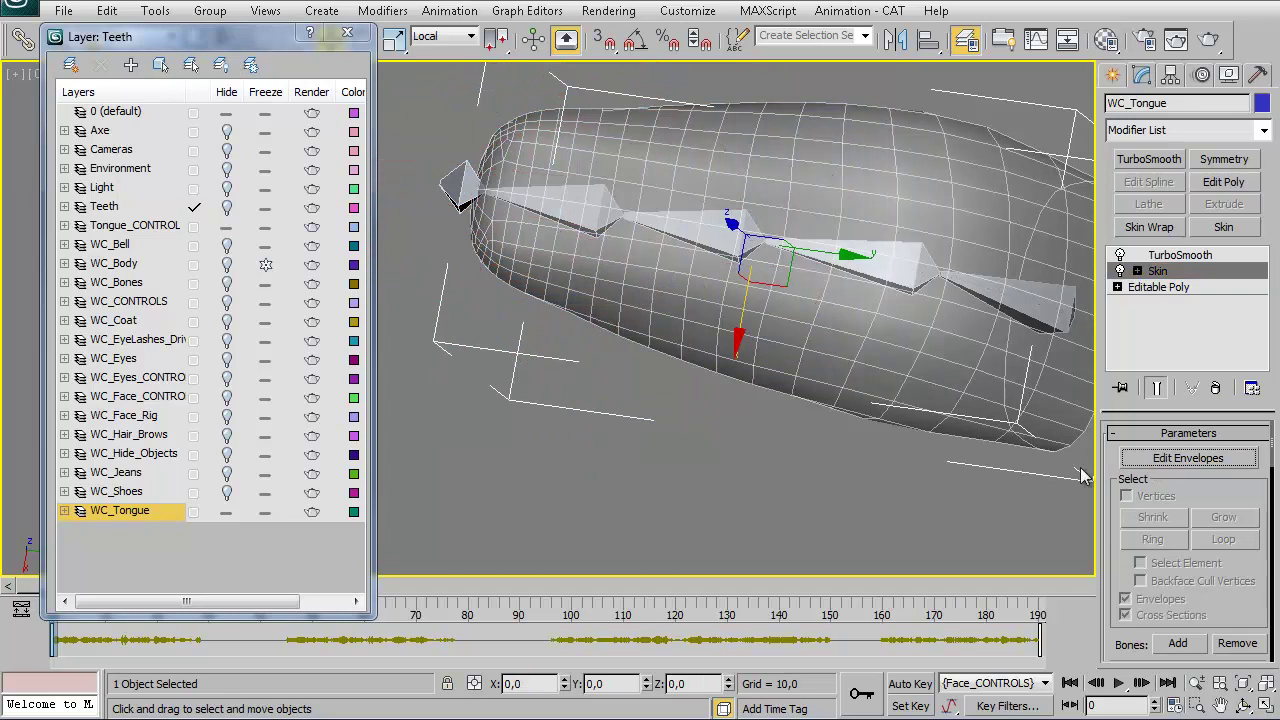
middle_click_drag(1000, 475, 543, 490, "alt")
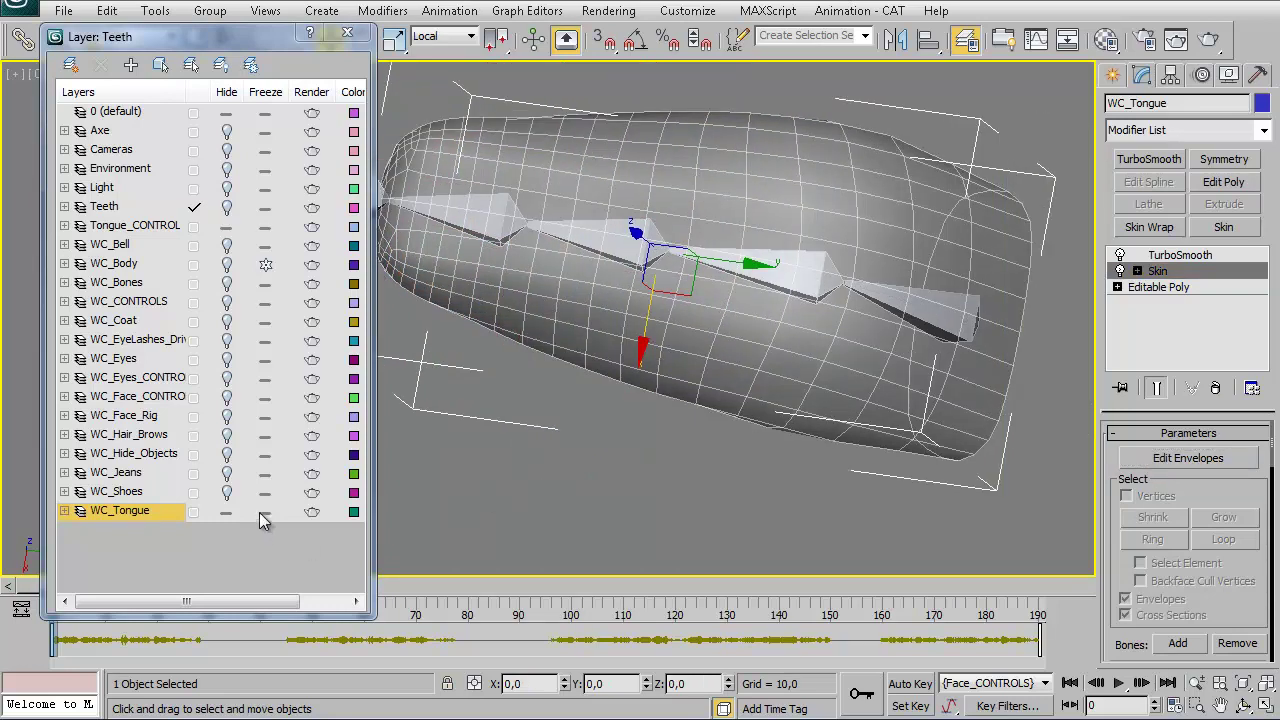
left_click(263, 512)
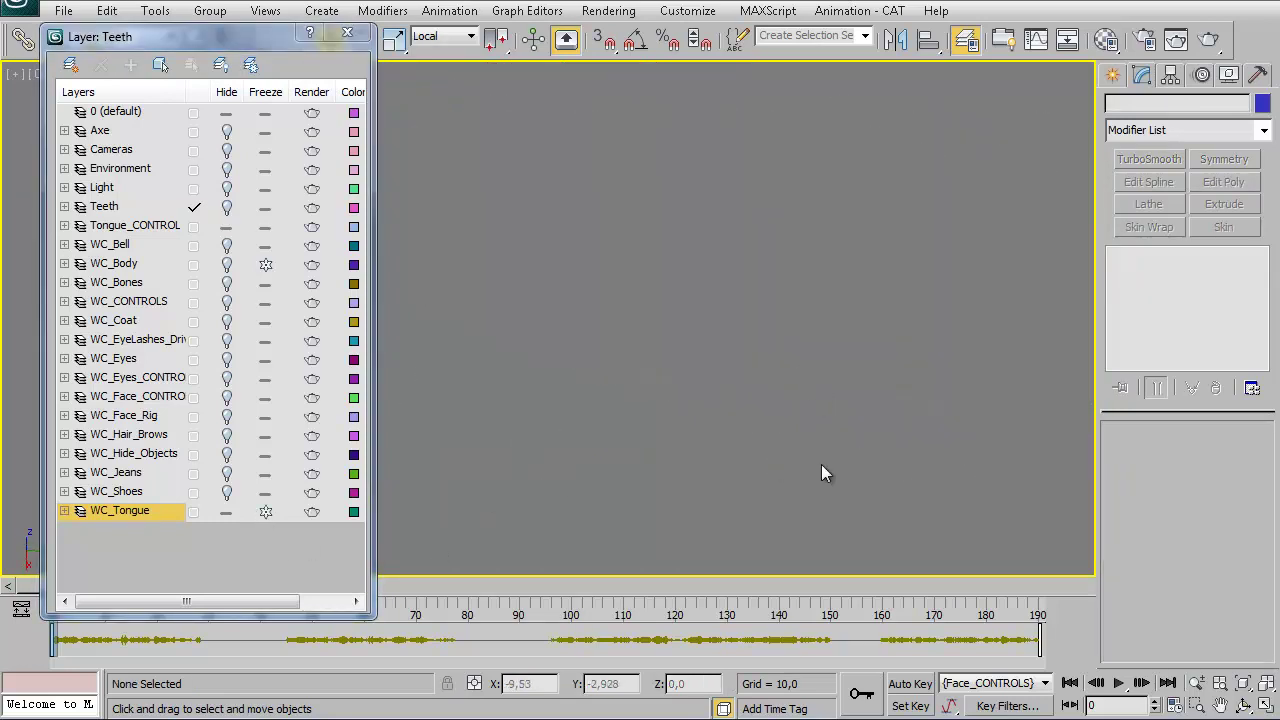
Rotate Bone002 about 45 degrees to test the tongue's bend, closing the layer list.
middle_click_drag(845, 332, 655, 444, "alt")
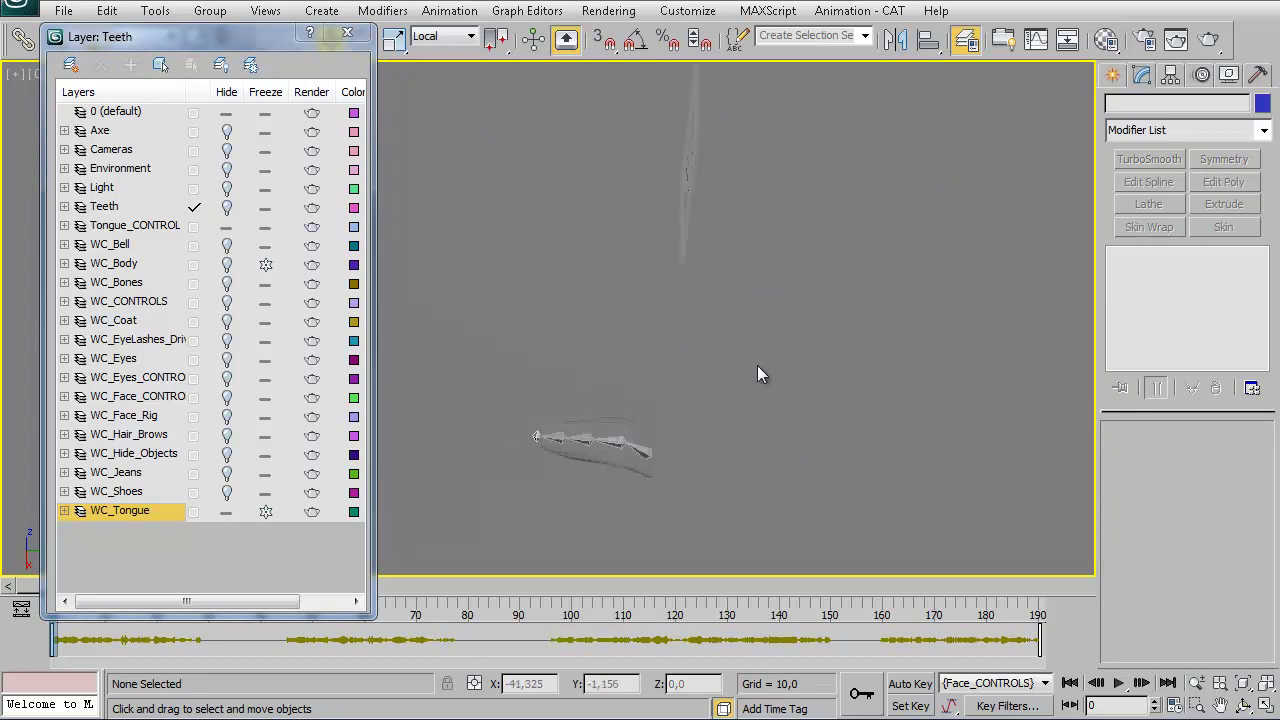
left_click(619, 438)
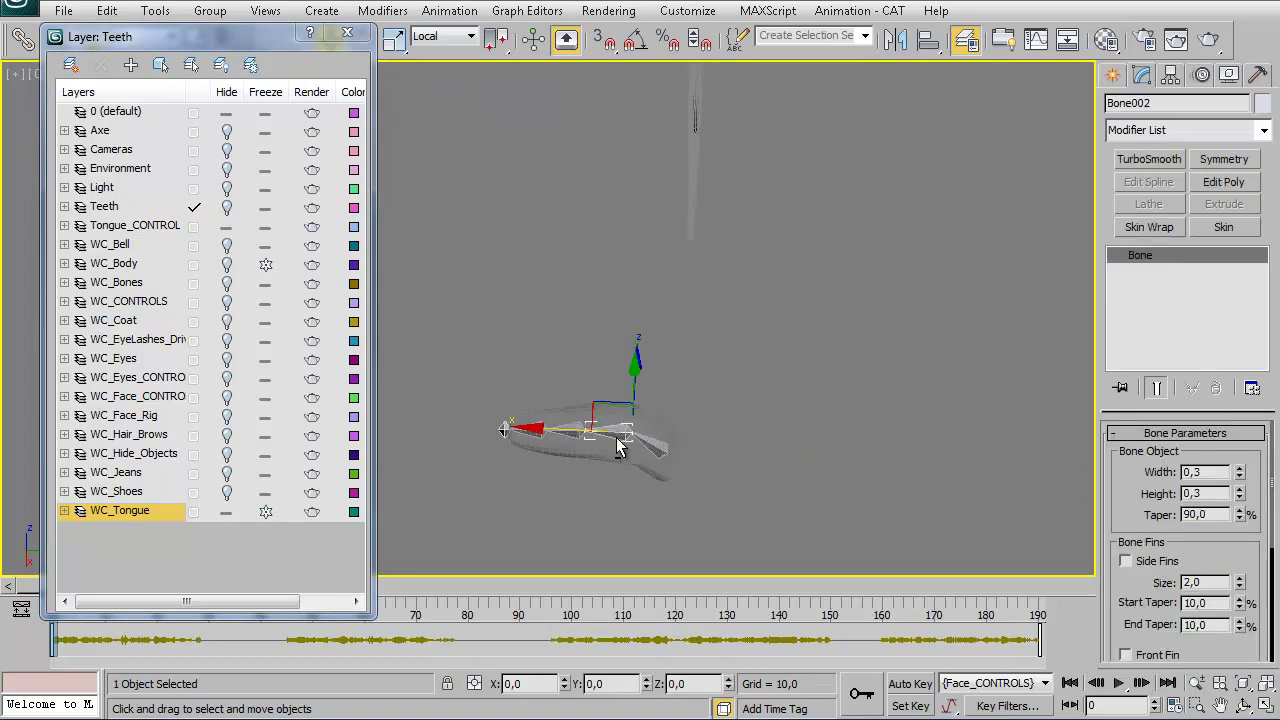
scroll(638, 400, "up", 3)
scroll(720, 340, "up", 3)
right_click(780, 292)
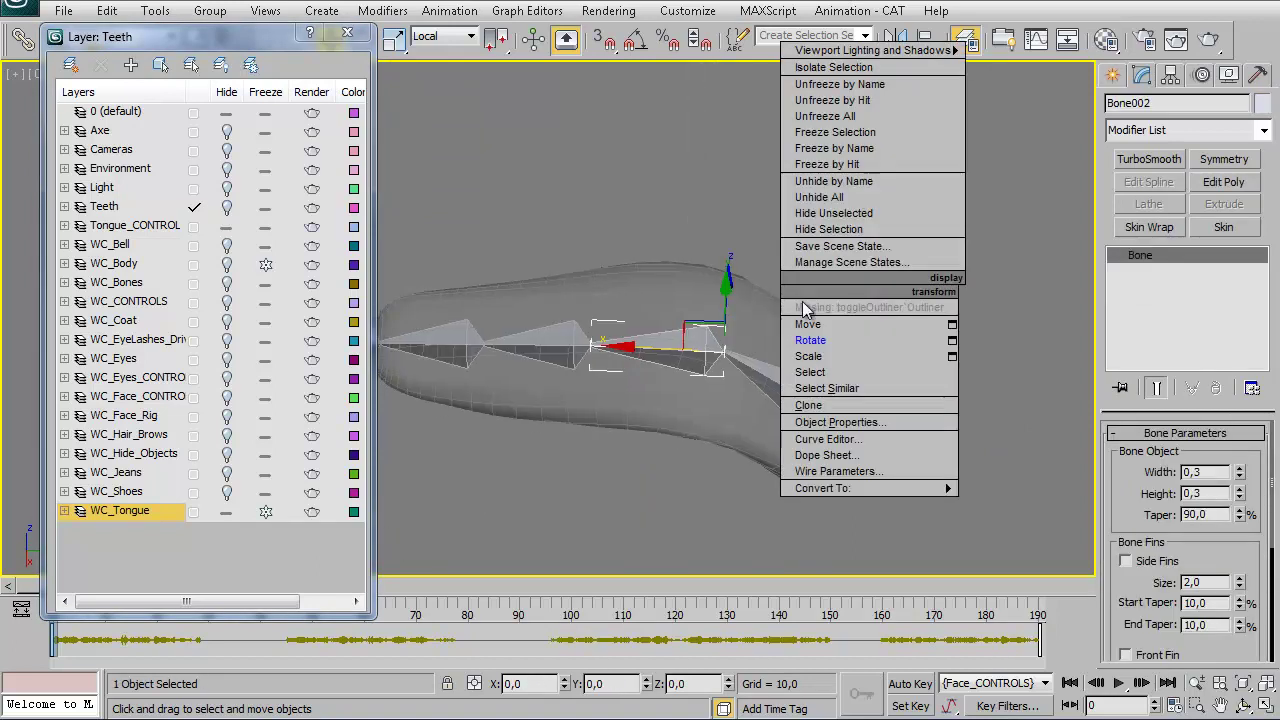
left_click(814, 343)
mouse_move(770, 309)
left_mouse_down()
mouse_move(650, 336)
mouse_move(770, 387)
left_mouse_up()
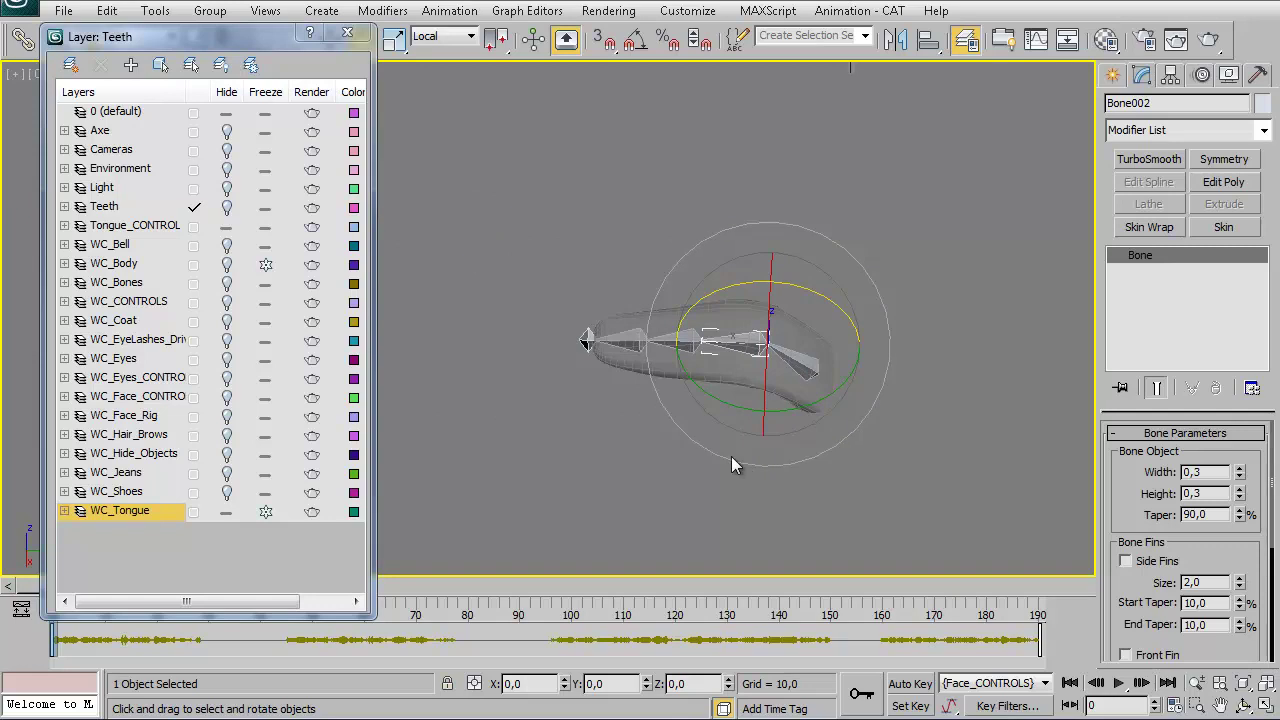
left_click(355, 37)
left_click_drag(737, 386, 672, 398)
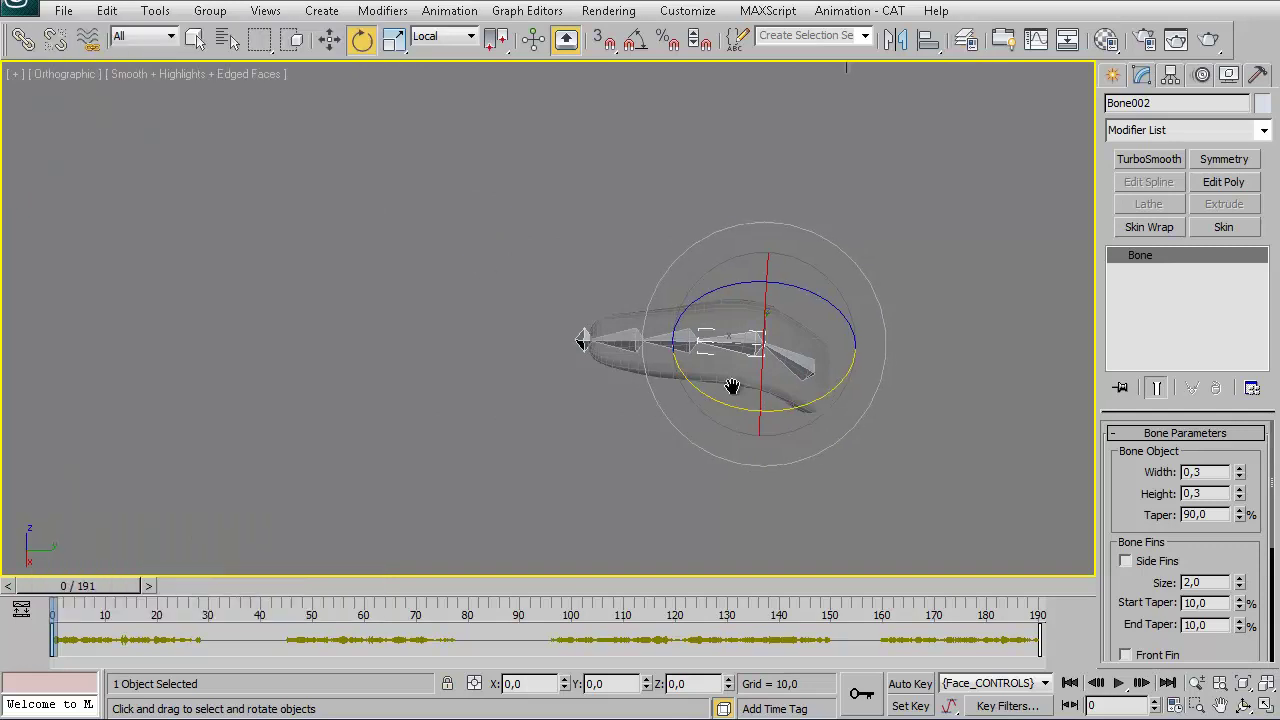